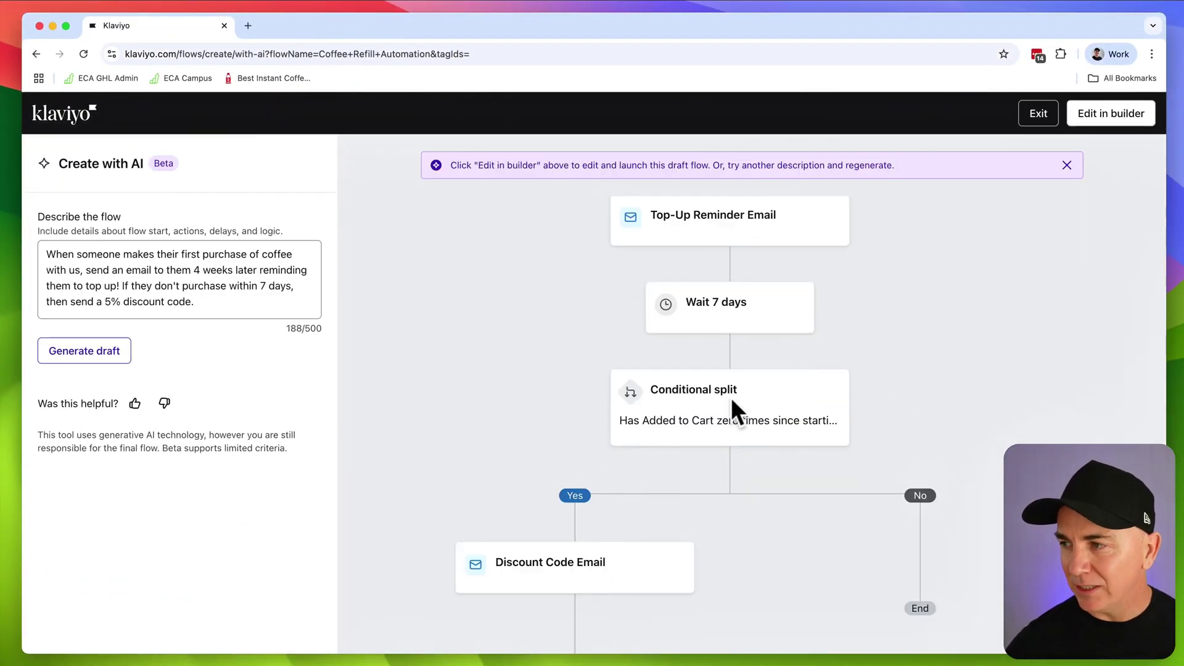
- Scroll the Create Flow page to view essential templates like Browse Abandonment and Customer Winback
scroll(874, 375, "down", 3)
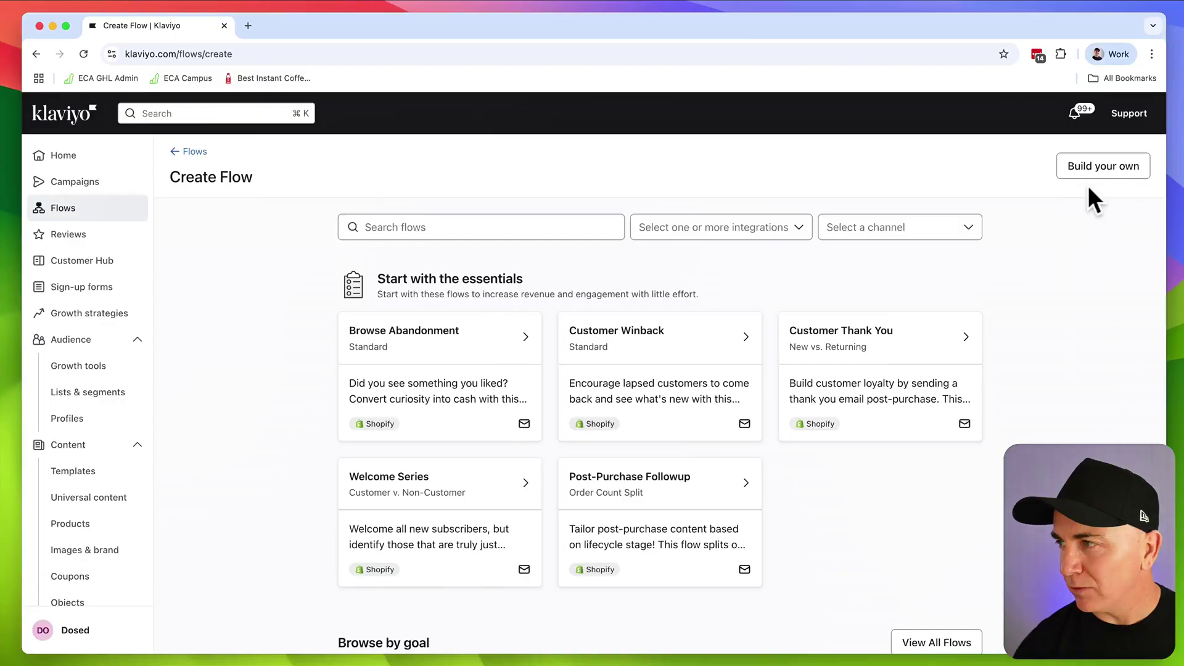
- Build a custom flow from scratch named 'Coffee Refill Automation'
left_click(1095, 168)
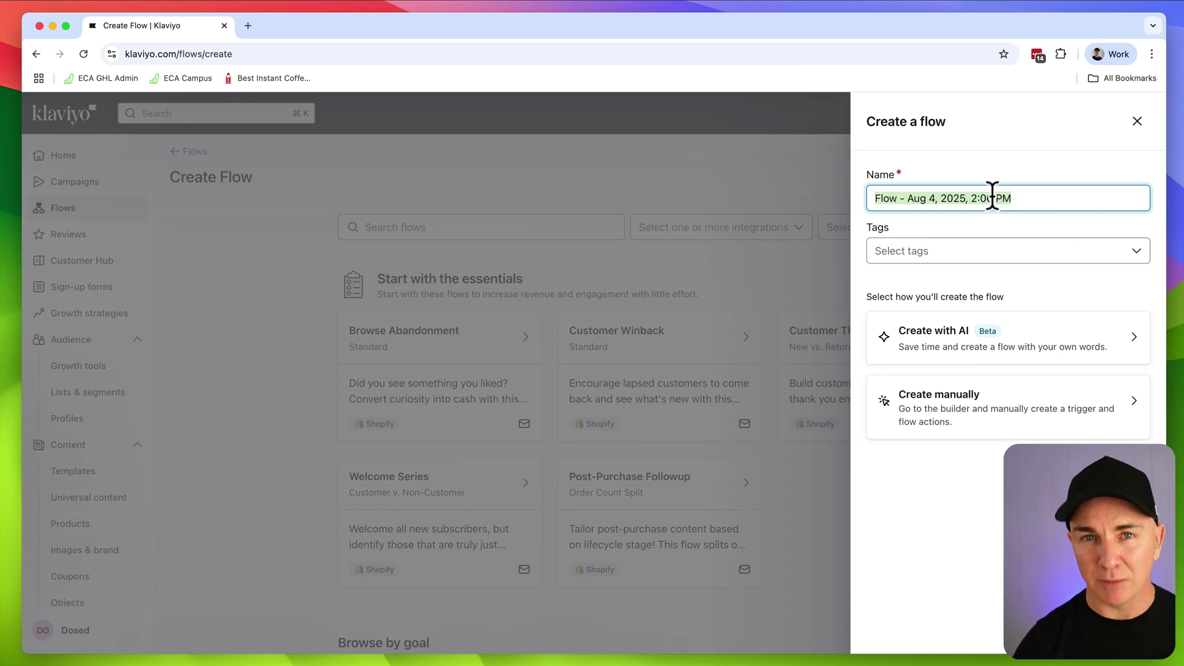
type("Coffee Refill Automation")
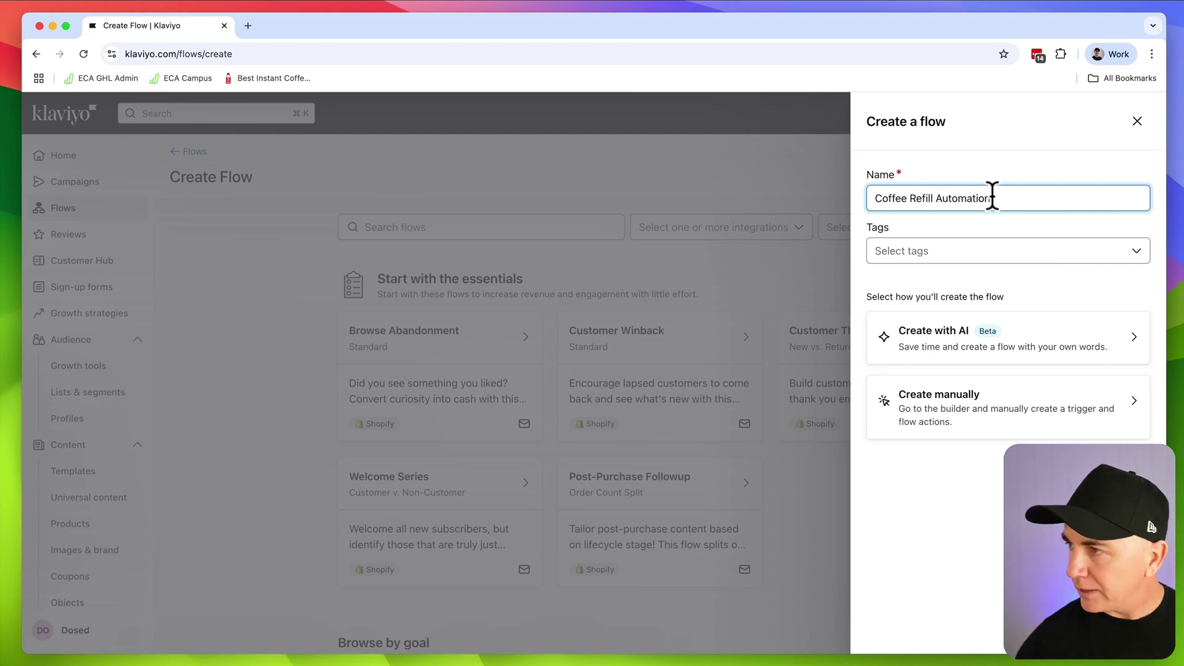
- Have AI draft a flow: email first-time coffee buyers after 4 weeks, then a 5% code after 7 days
left_click(944, 342)
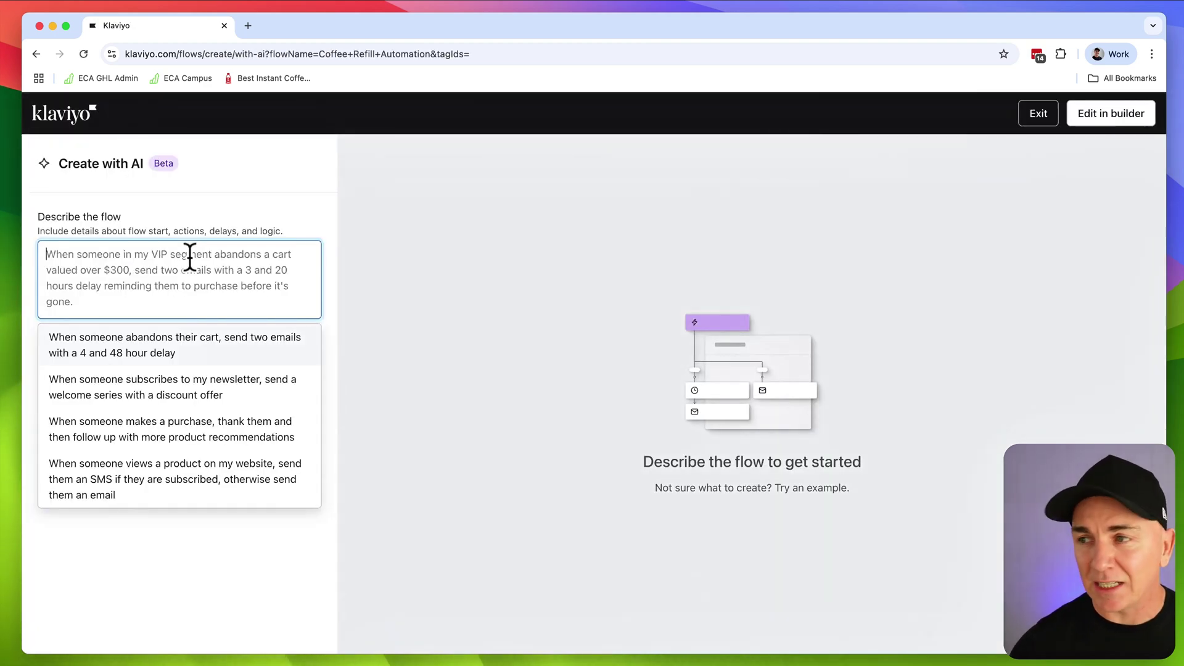
type("When s,s")
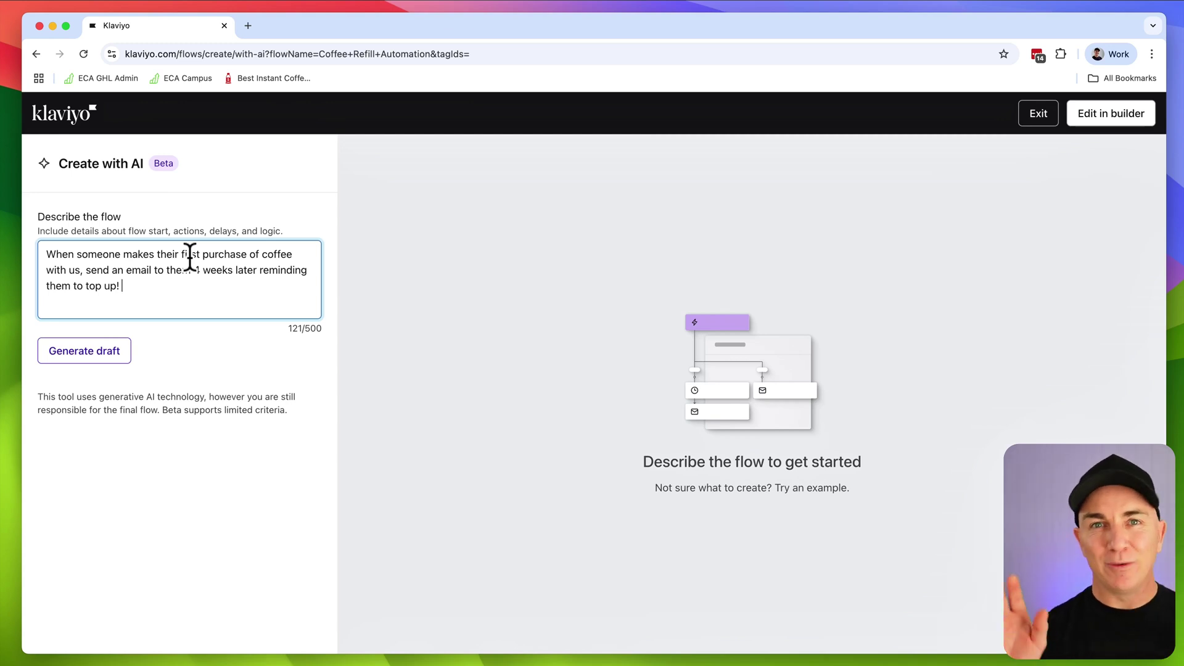
type("If they don't purchase within 7 days, then send a 5% discount code.")
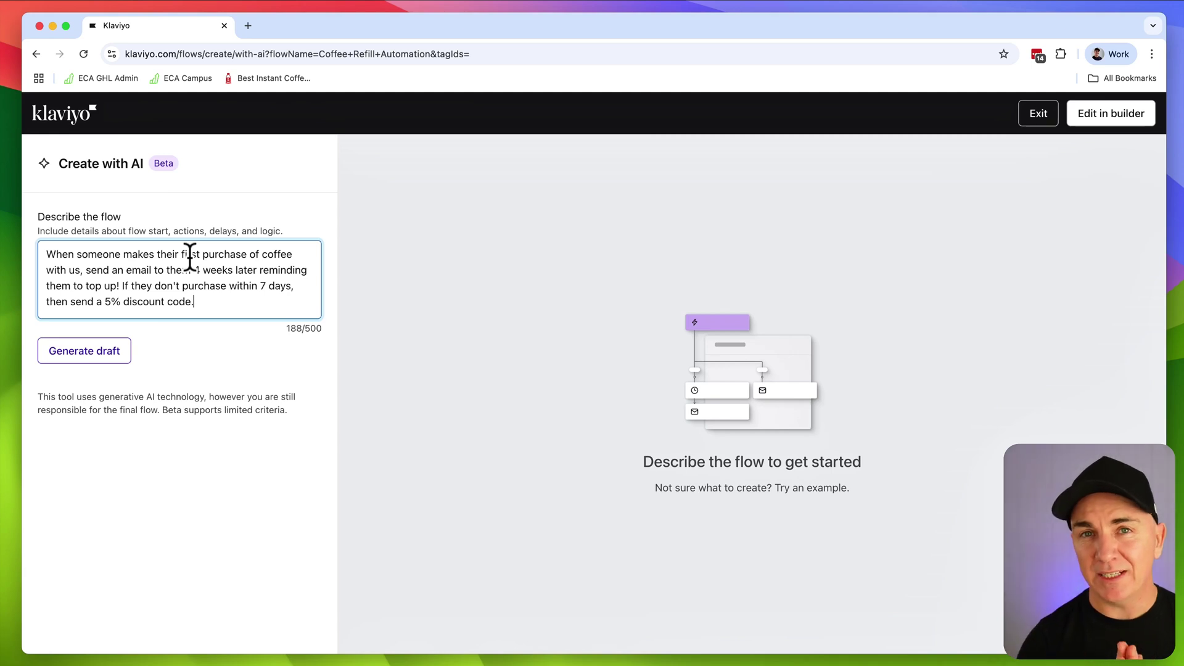
left_click(92, 351)
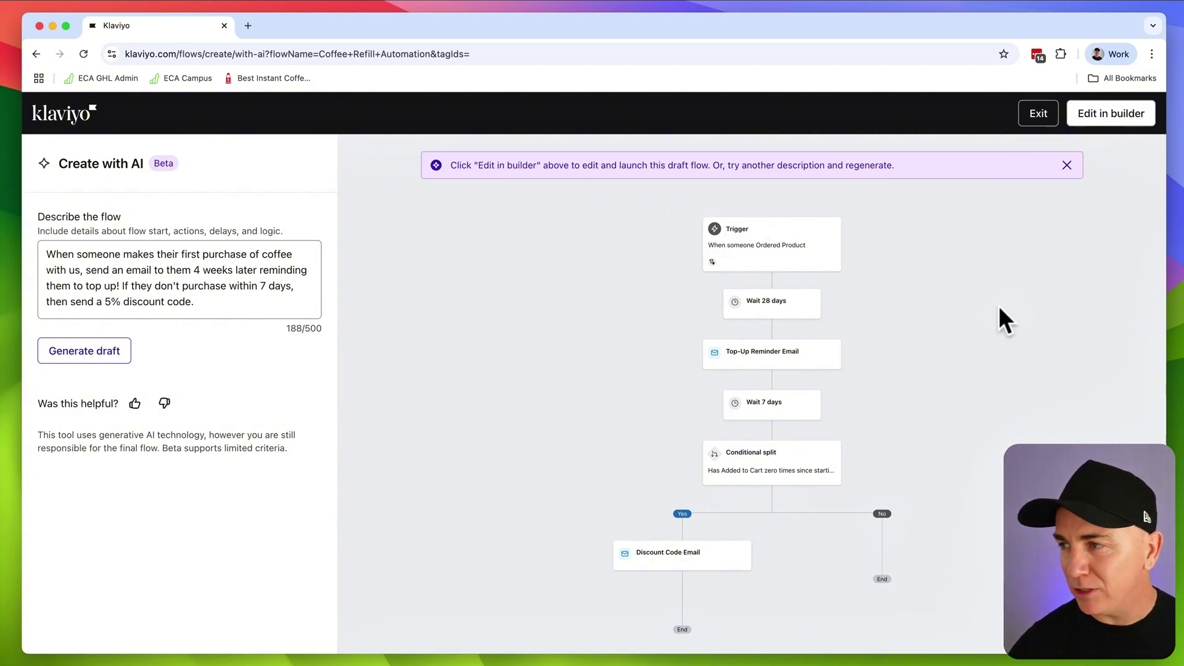
- Scroll and pan the AI draft preview to check each step down to the Added to Cart split
scroll(772, 370, "down", 2)
scroll(938, 489, "up", 5)
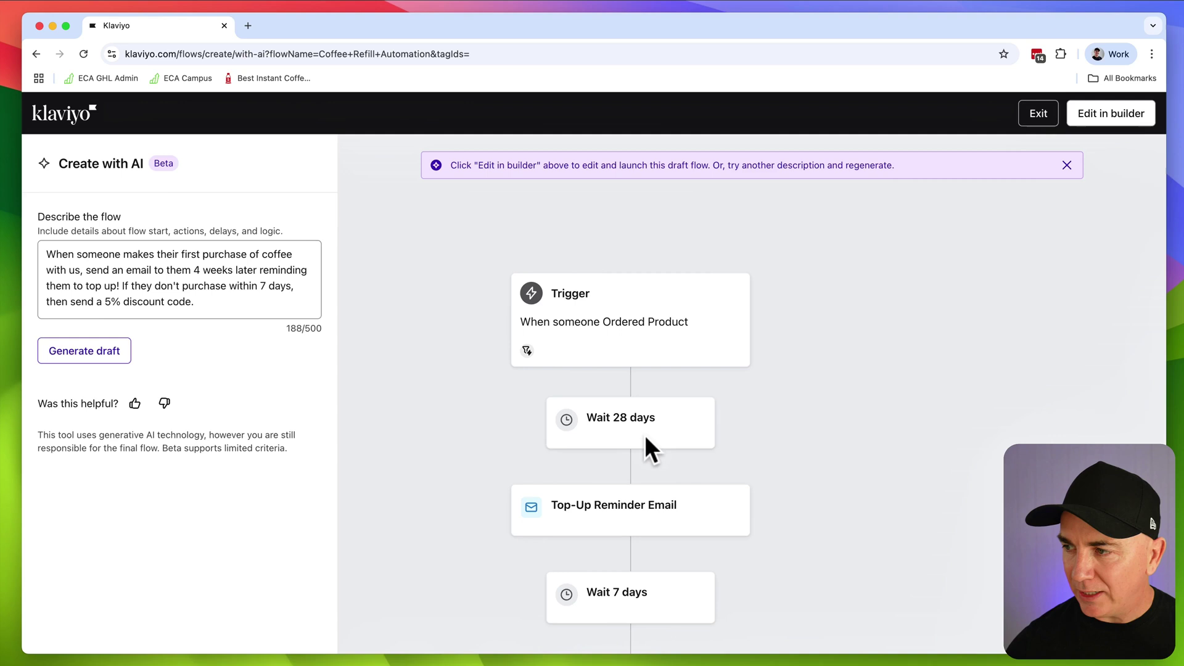
scroll(676, 555, "down", 3)
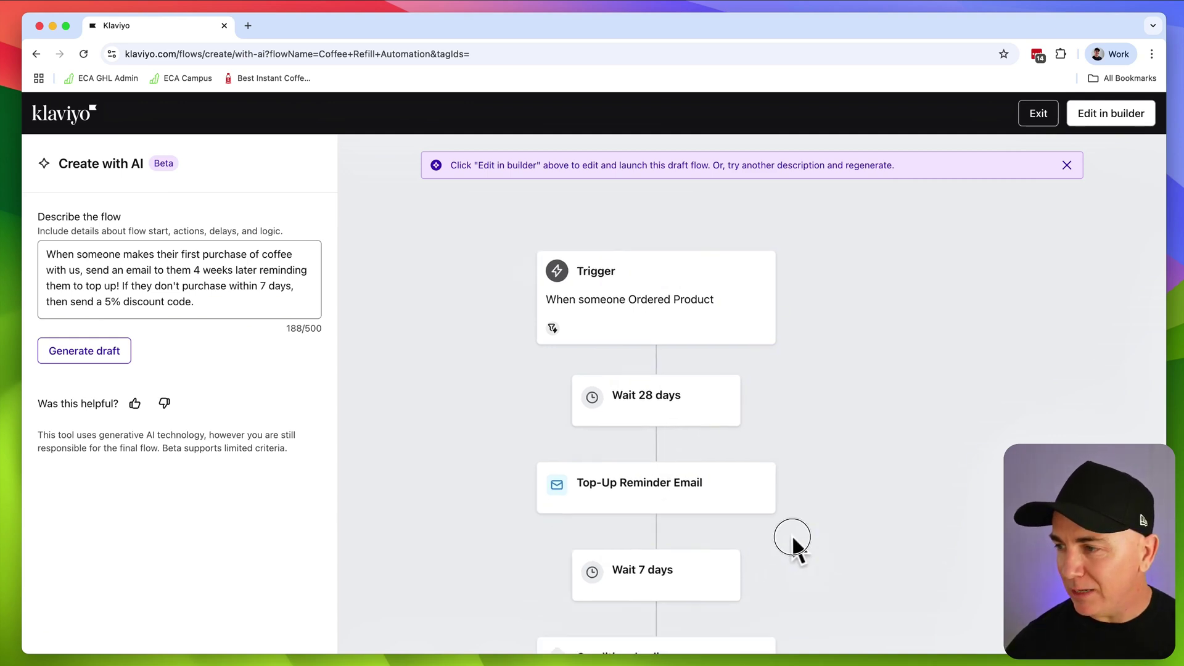
scroll(885, 547, "down", 3)
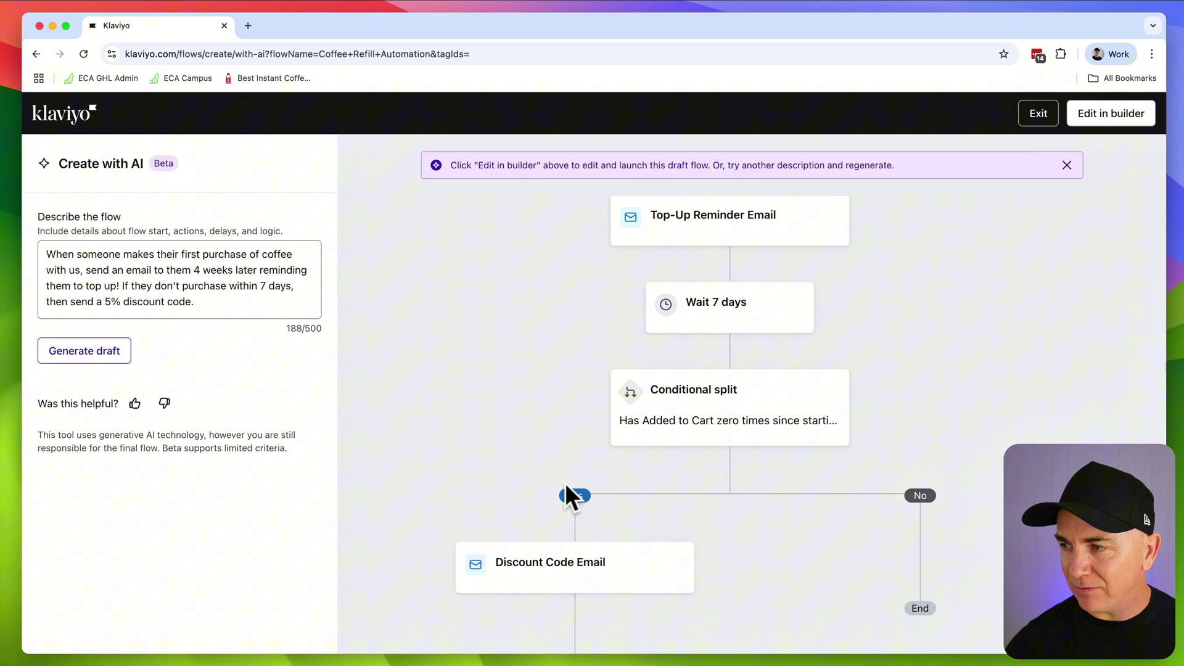
left_click_drag(880, 563, 887, 534)
scroll(888, 534, "up", 5)
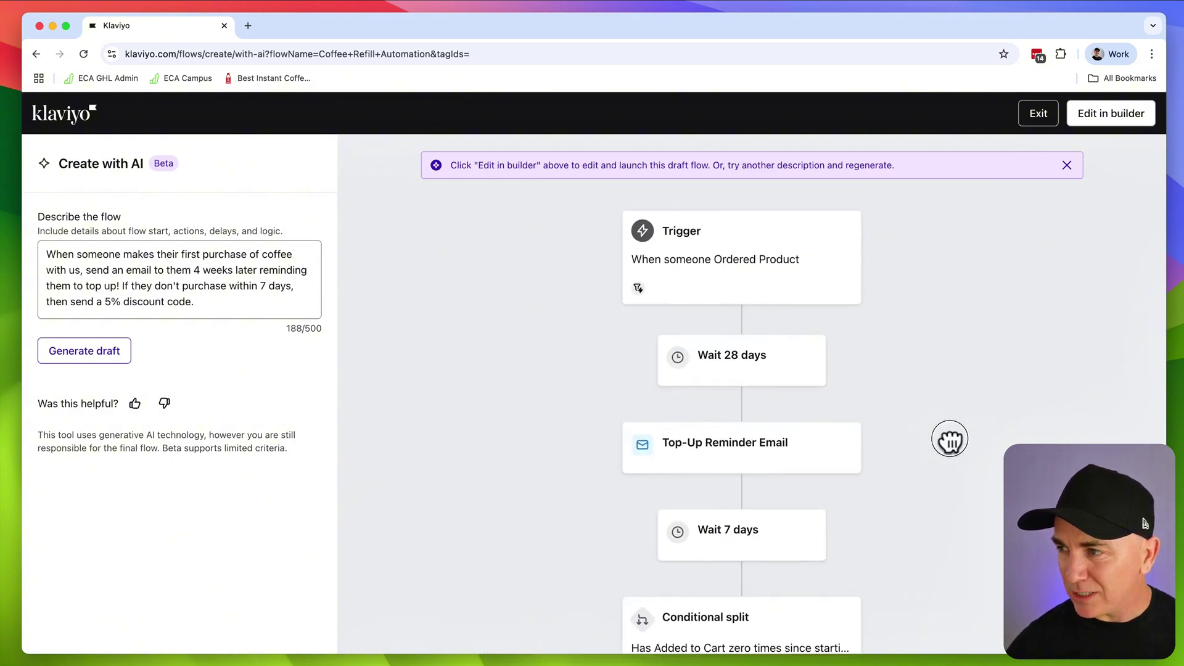
- Open the draft in the builder and bring up the template library for the Top-Up Reminder Email
left_click(1100, 124)
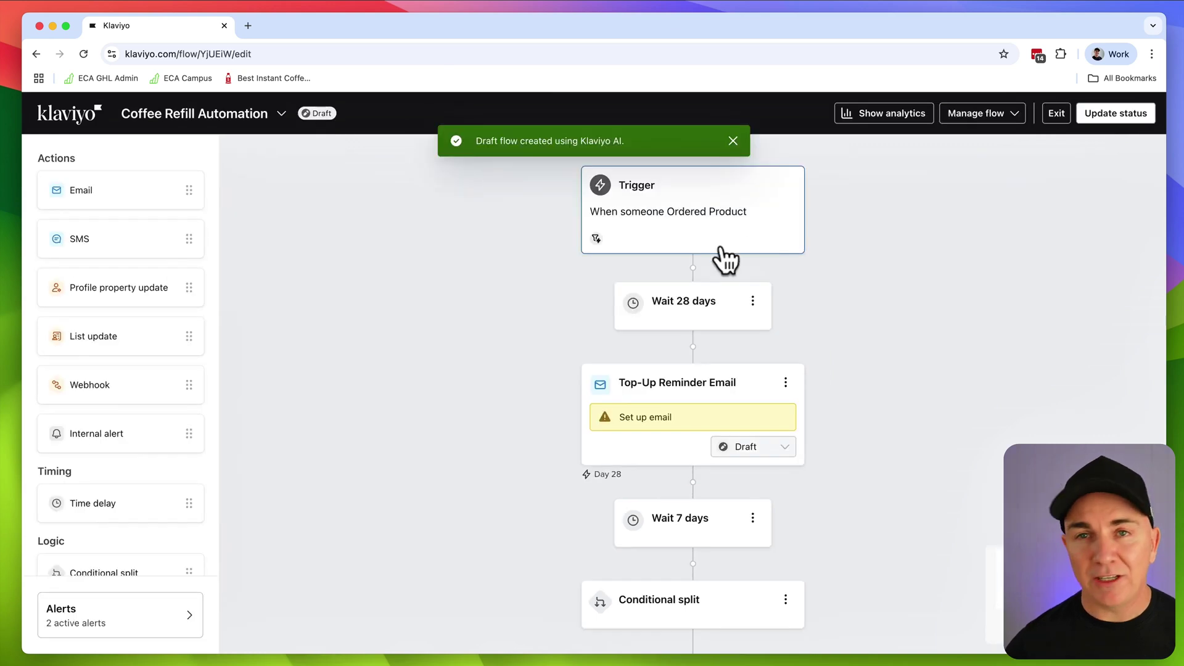
left_click(677, 221)
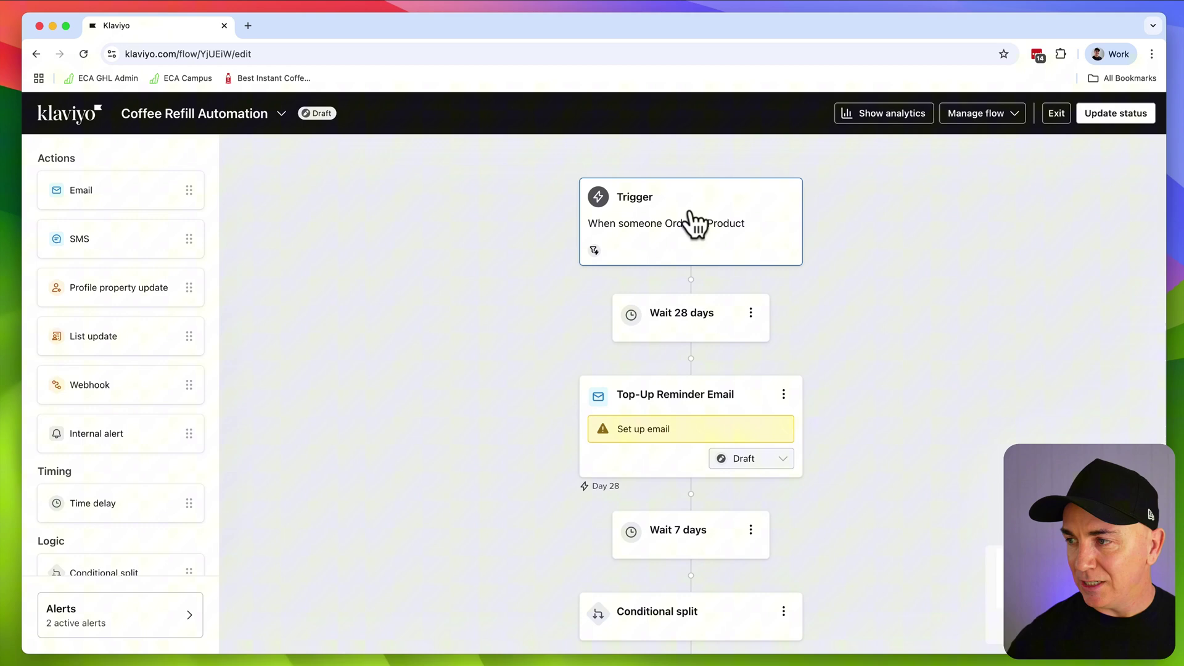
left_click(669, 434)
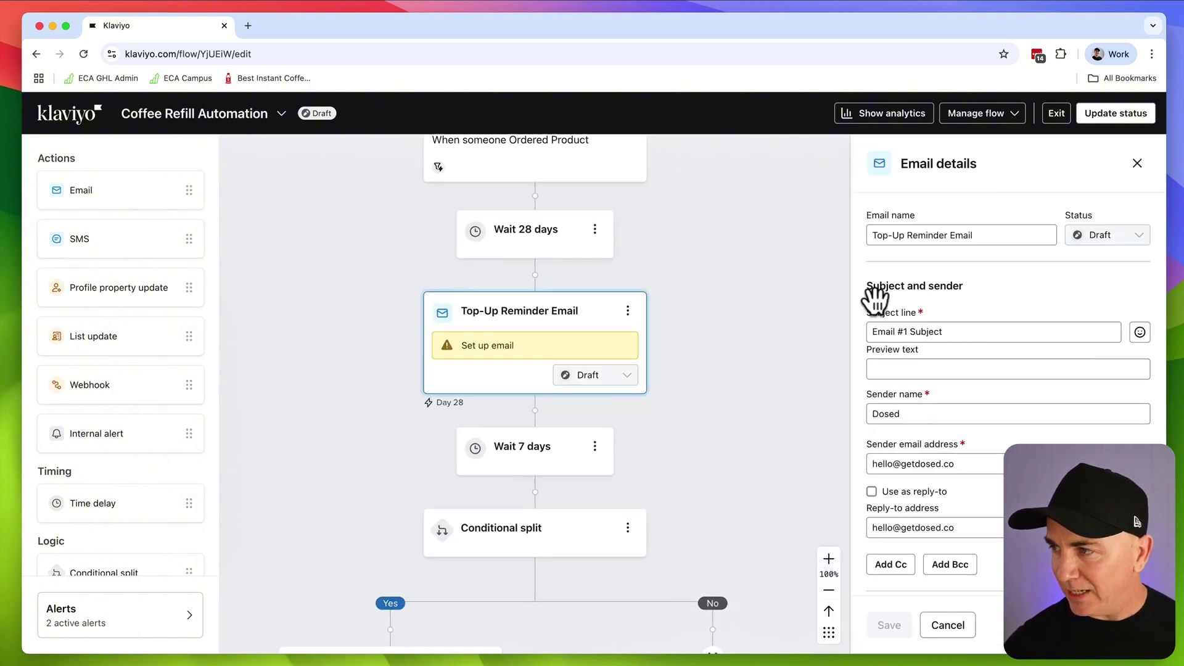
scroll(1005, 395, "down", 5)
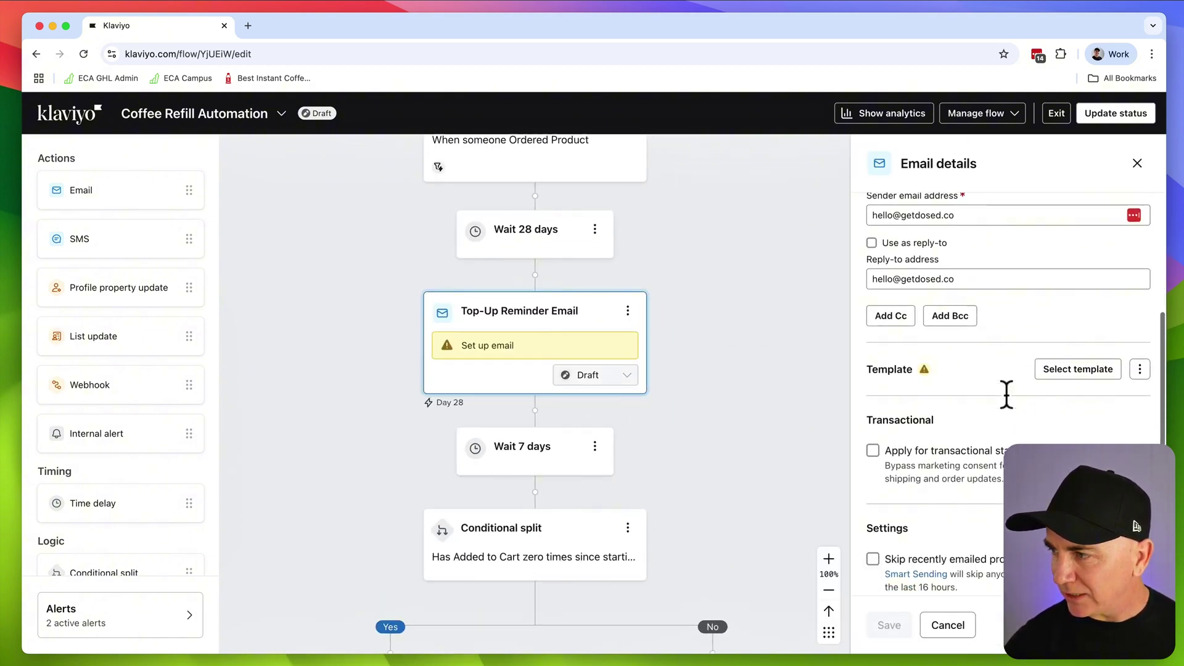
left_click(1076, 368)
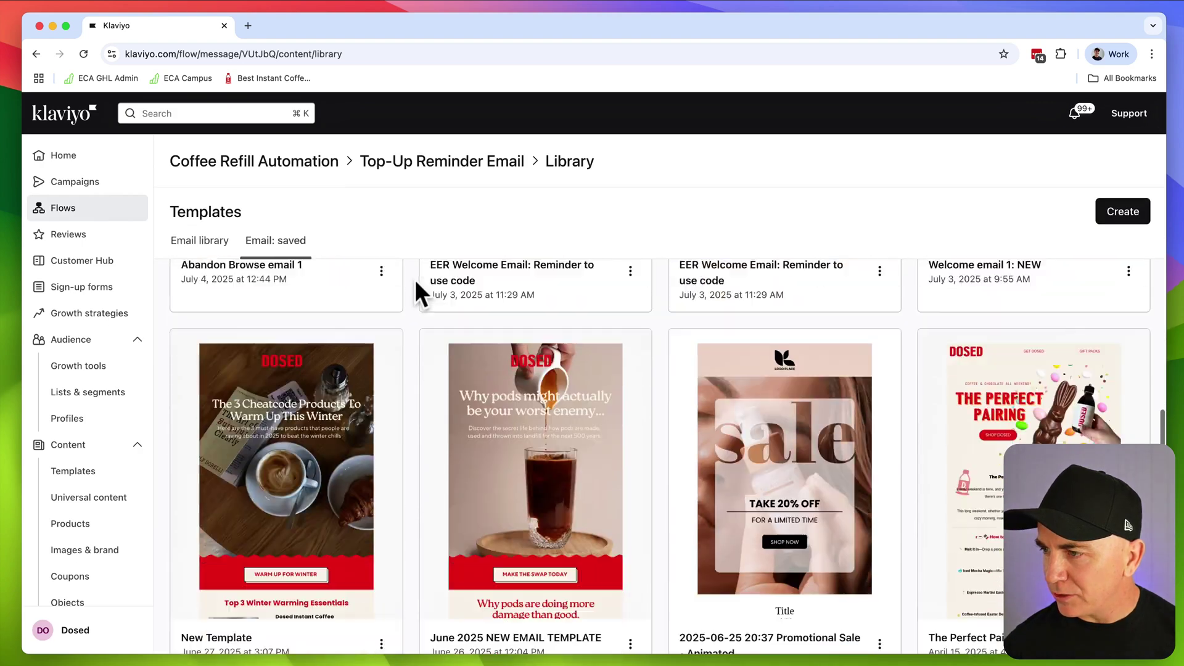
- Apply the saved Sale Template to the Top-Up Reminder Email
scroll(414, 278, "down", 6)
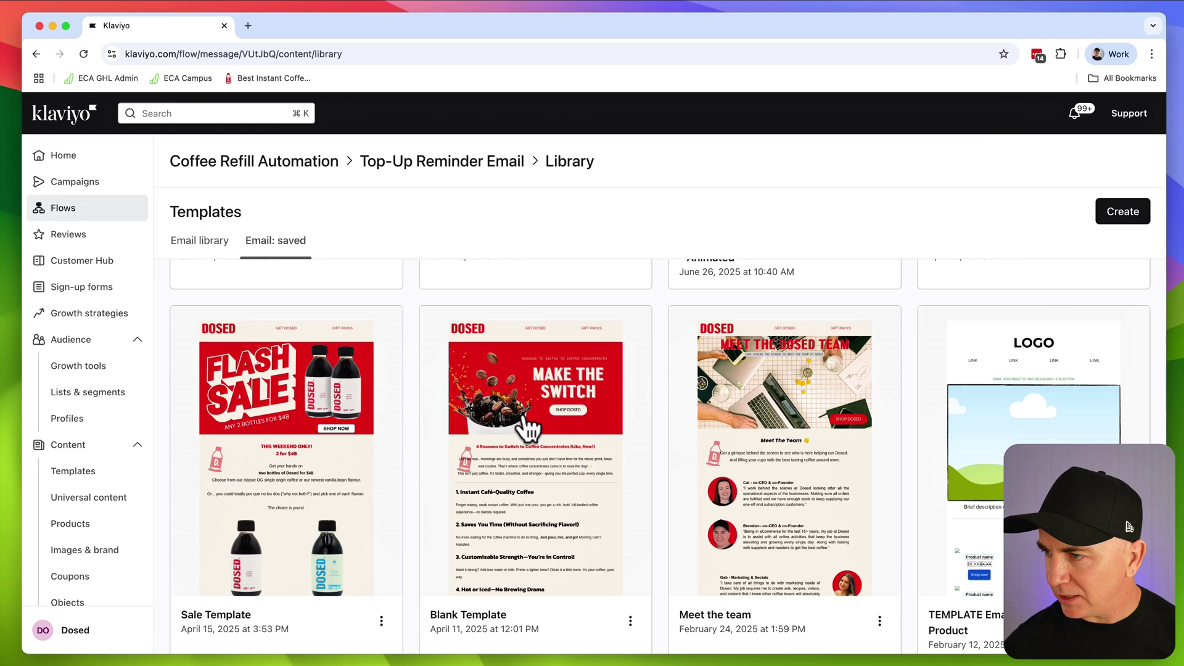
left_click(281, 395)
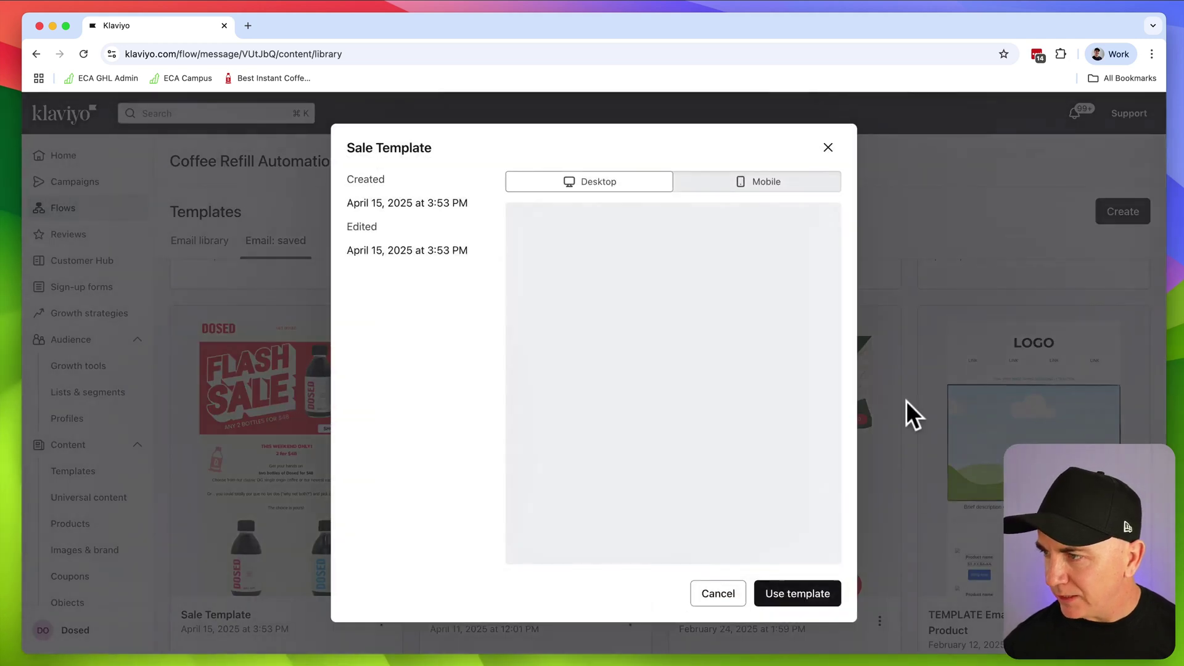
left_click(805, 594)
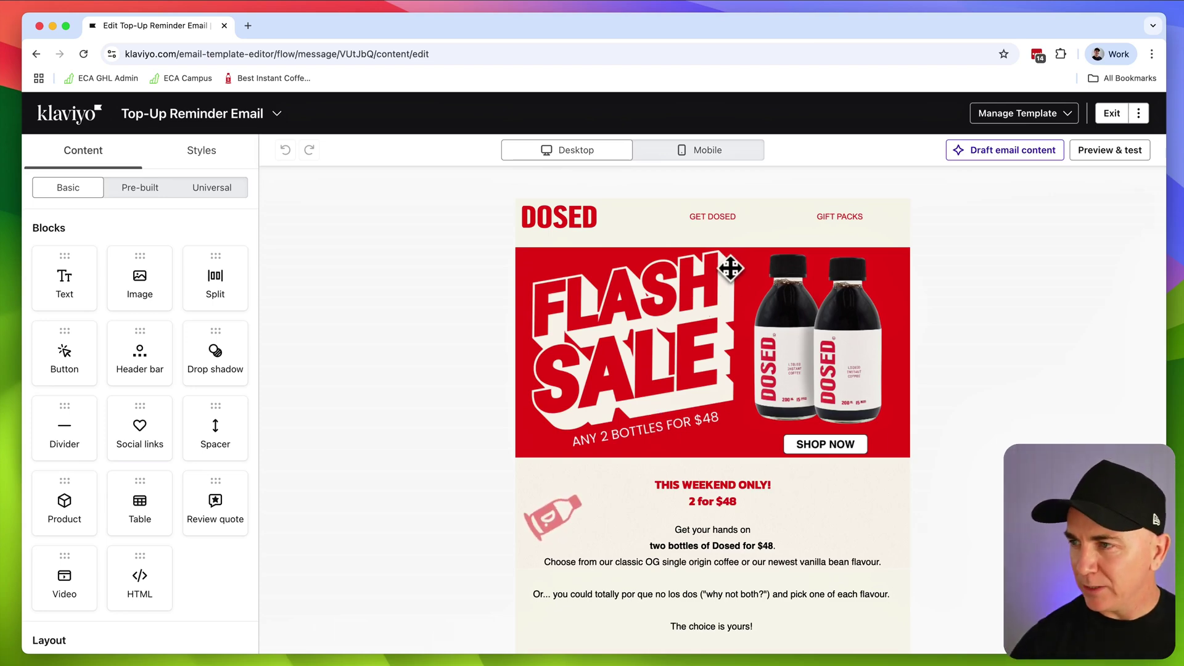
- Delete the Flash Sale banner and add an empty section below the DOSED header
left_click(394, 284)
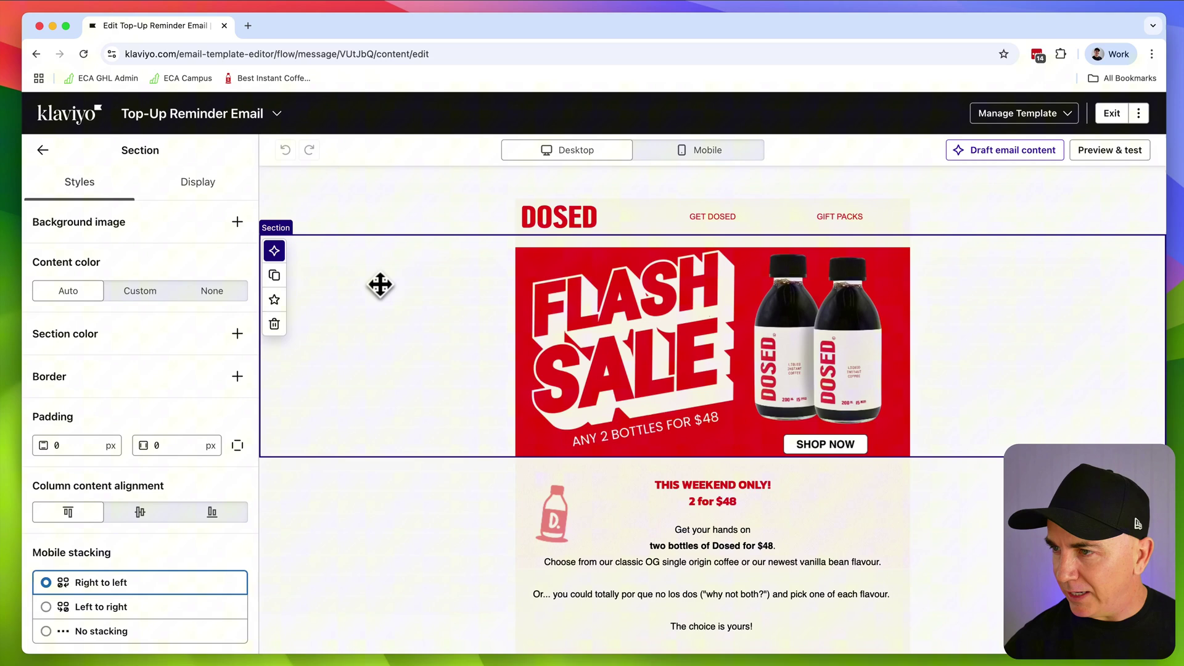
left_click(274, 323)
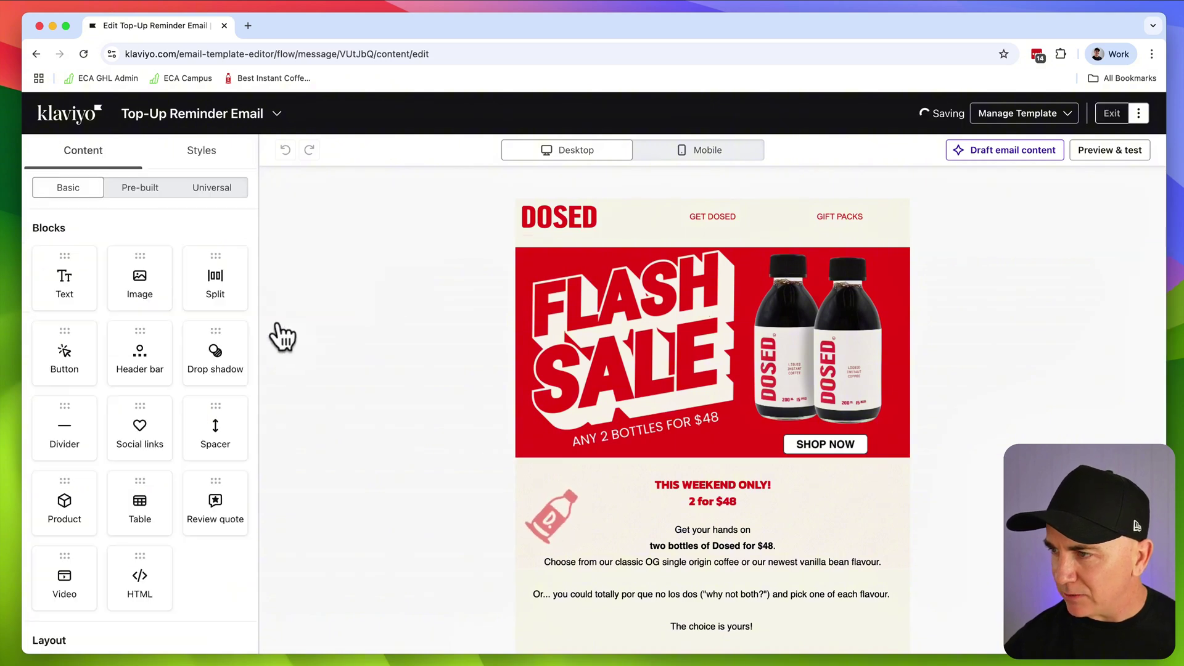
scroll(173, 284, "down", 3)
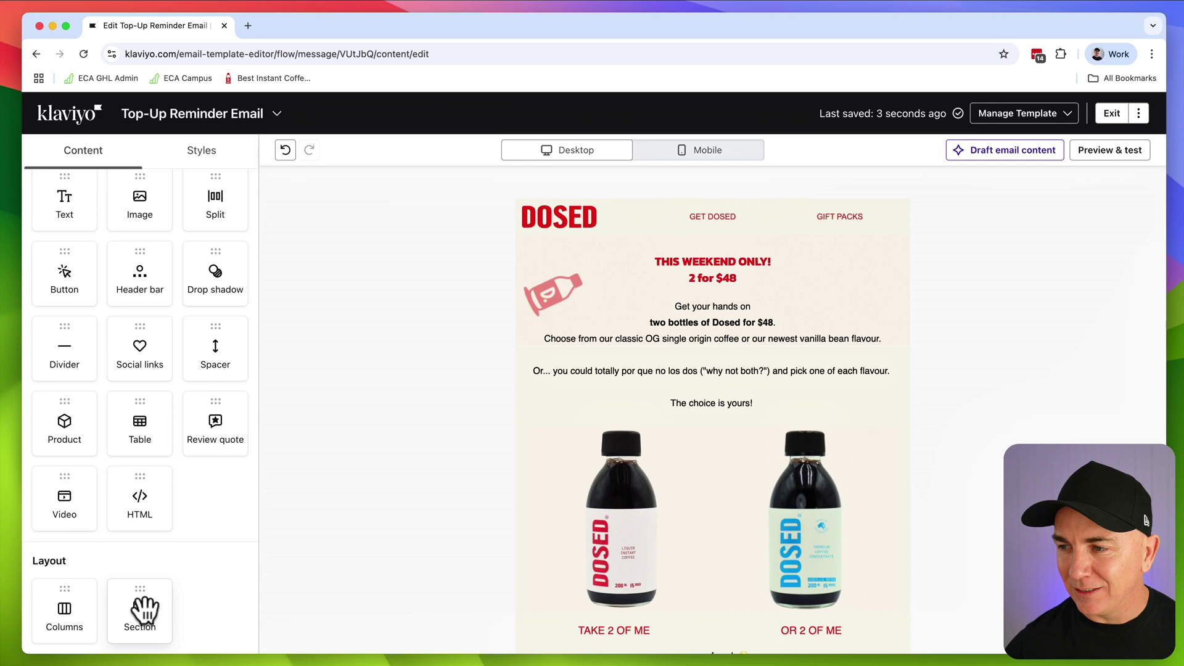
left_click_drag(145, 610, 664, 252)
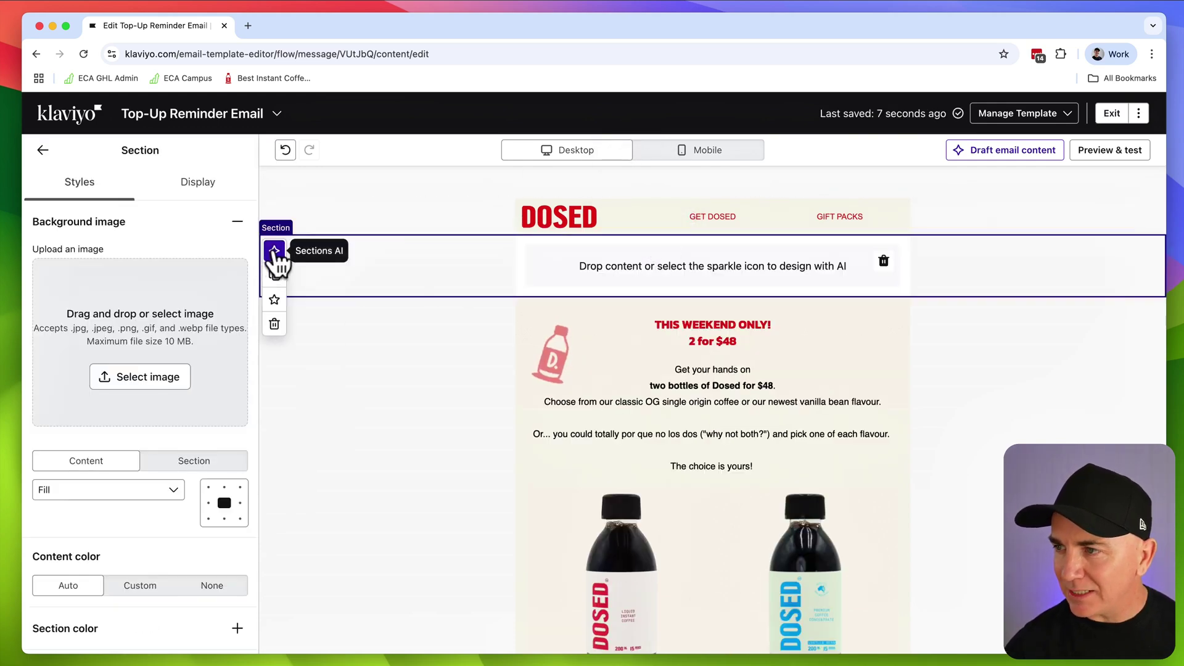
- Ask Design with AI for a top image, coffee reminder text, and a limited-stock heading
left_click(274, 251)
left_click(387, 357)
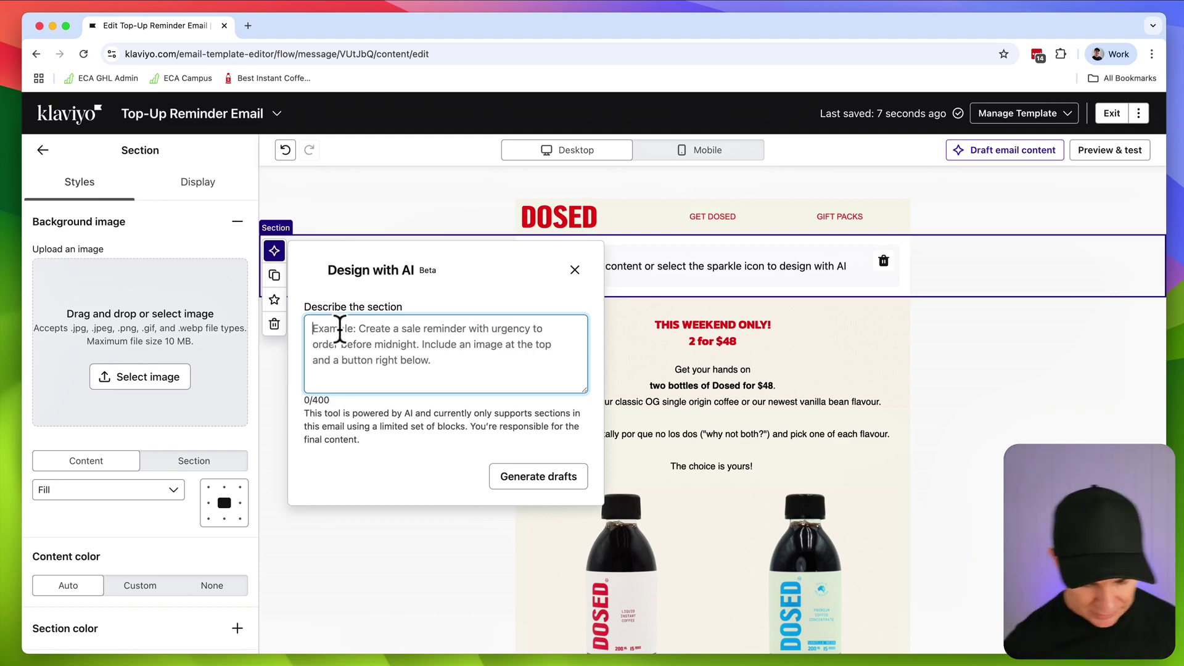
type("Have an image at the ")
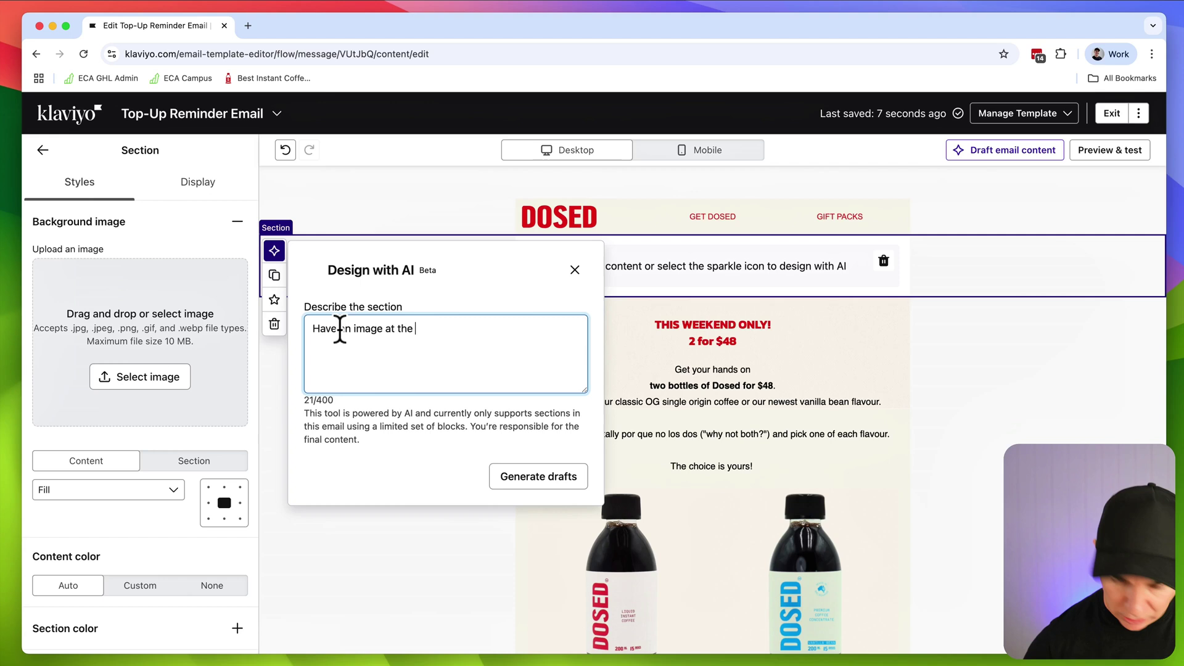
type("top for me to upload a photo, and then put some text down below")
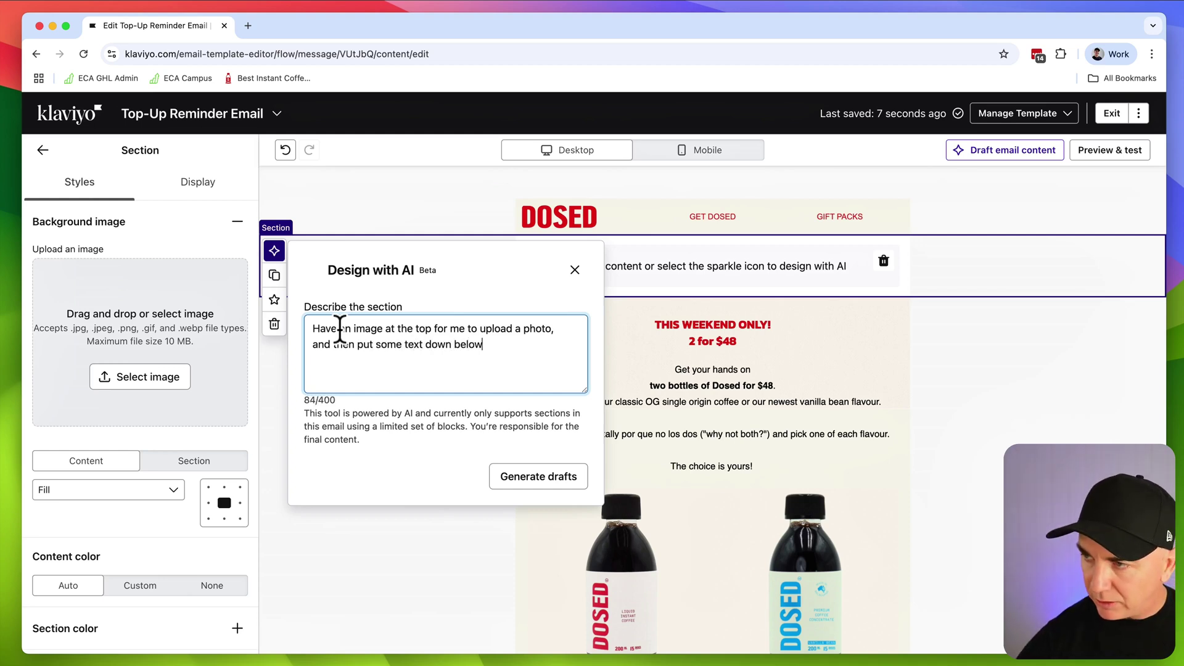
type("as a reminder to buy")
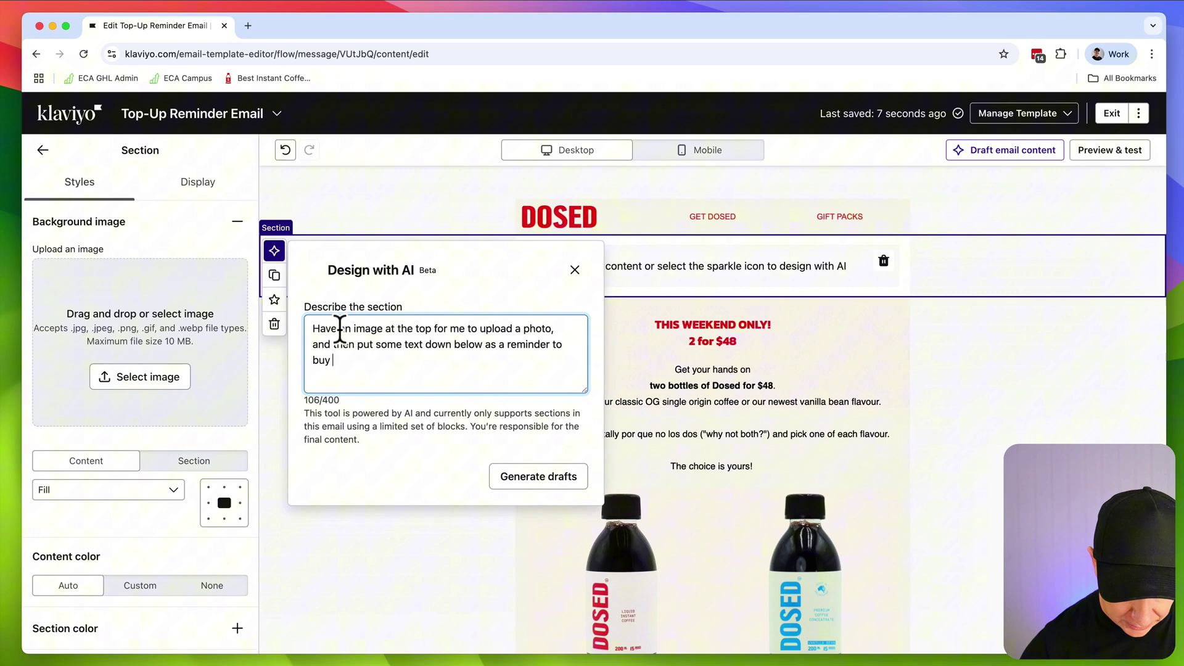
type("e coffe")
key("Return")
type("Put in a l")
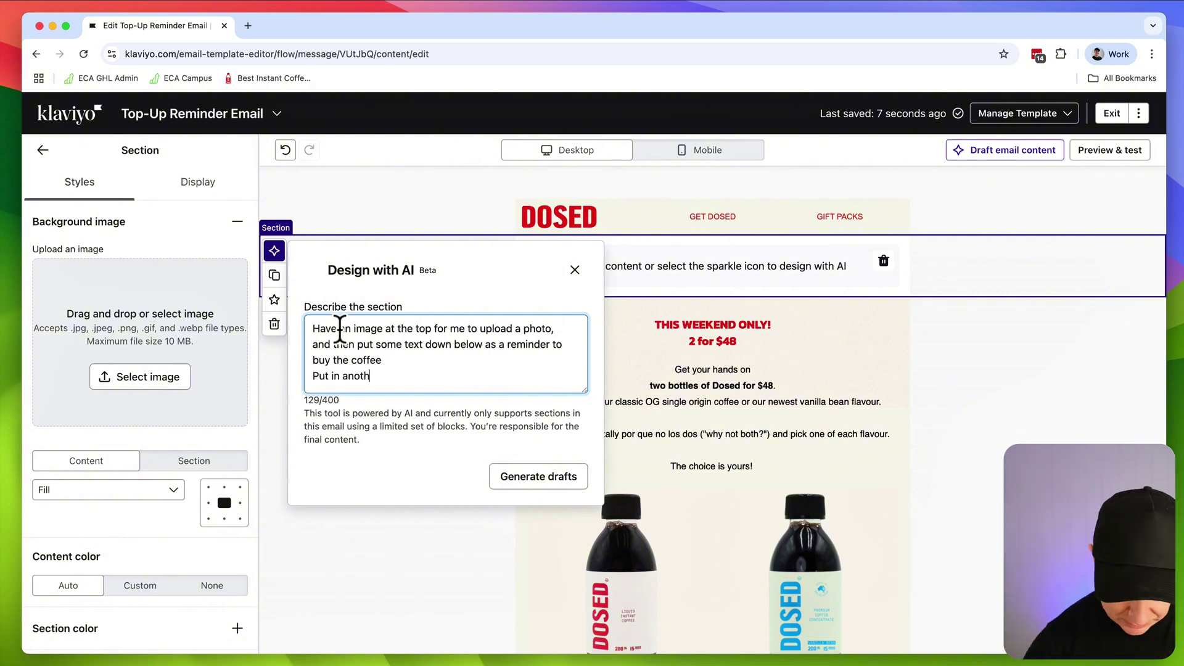
key("alt+BackSpace")
type("heading block that calls out limited")
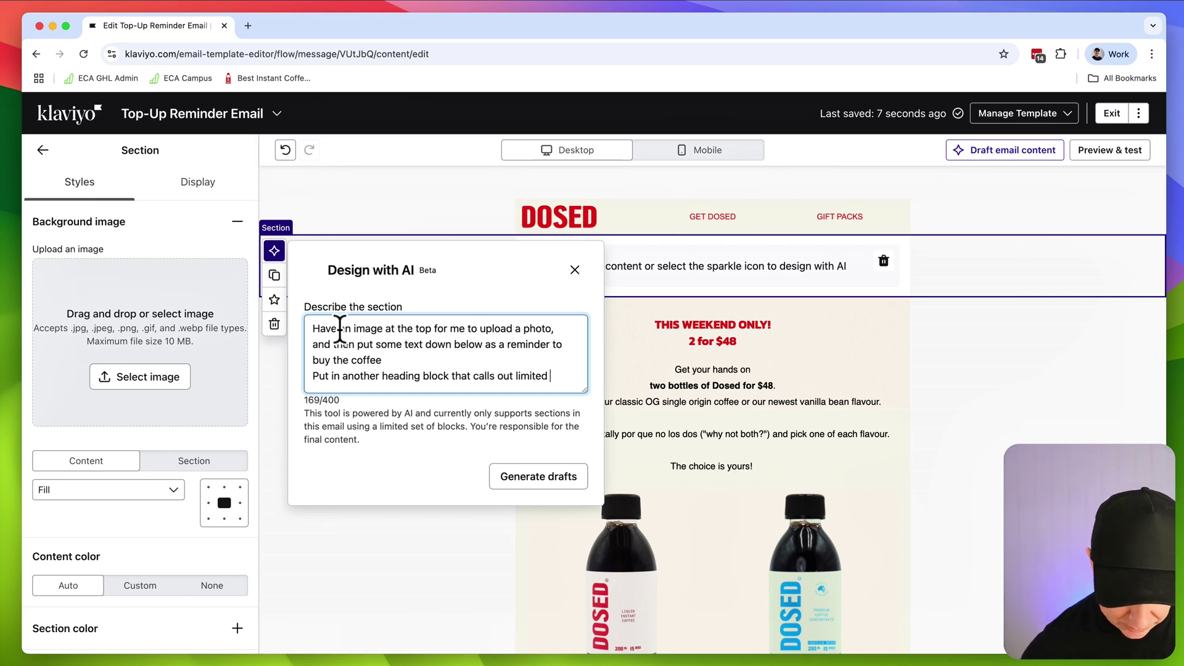
type("stock left")
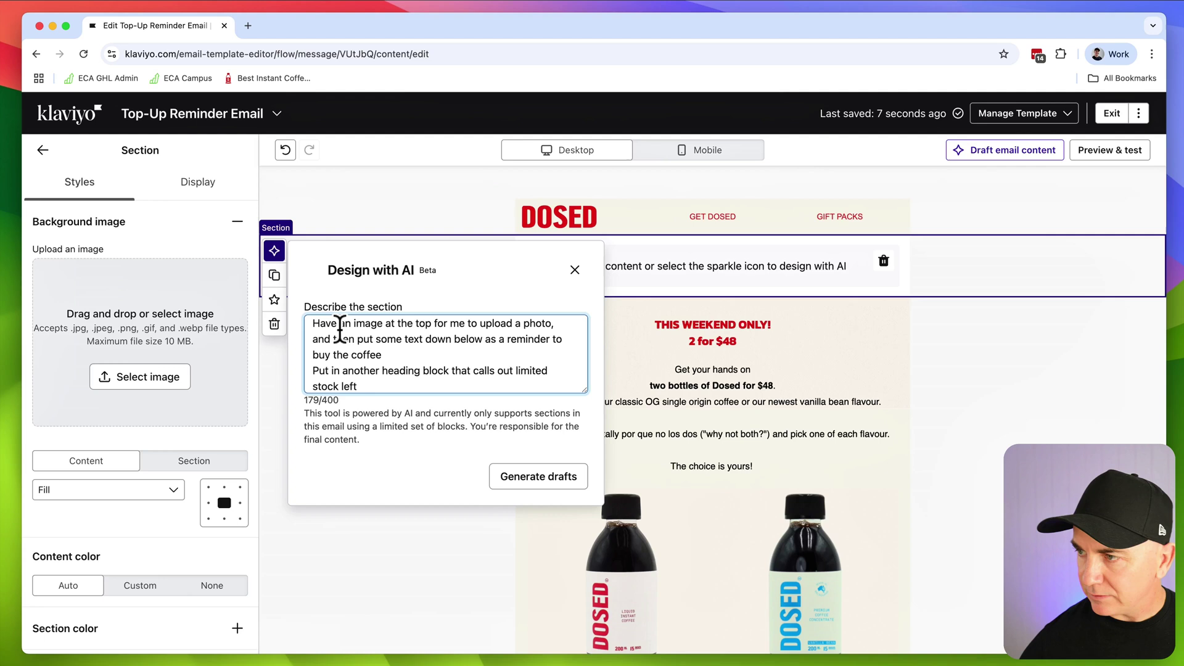
- Generate AI drafts for the section and page through all four
left_click(537, 476)
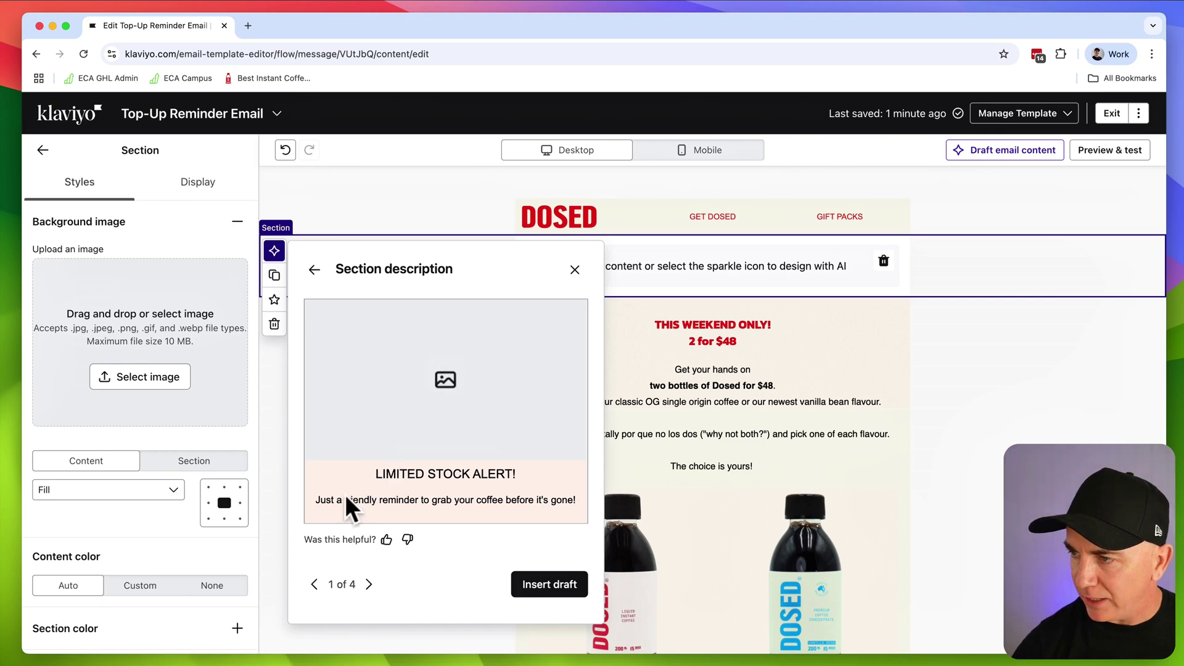
scroll(558, 505, "down", 3)
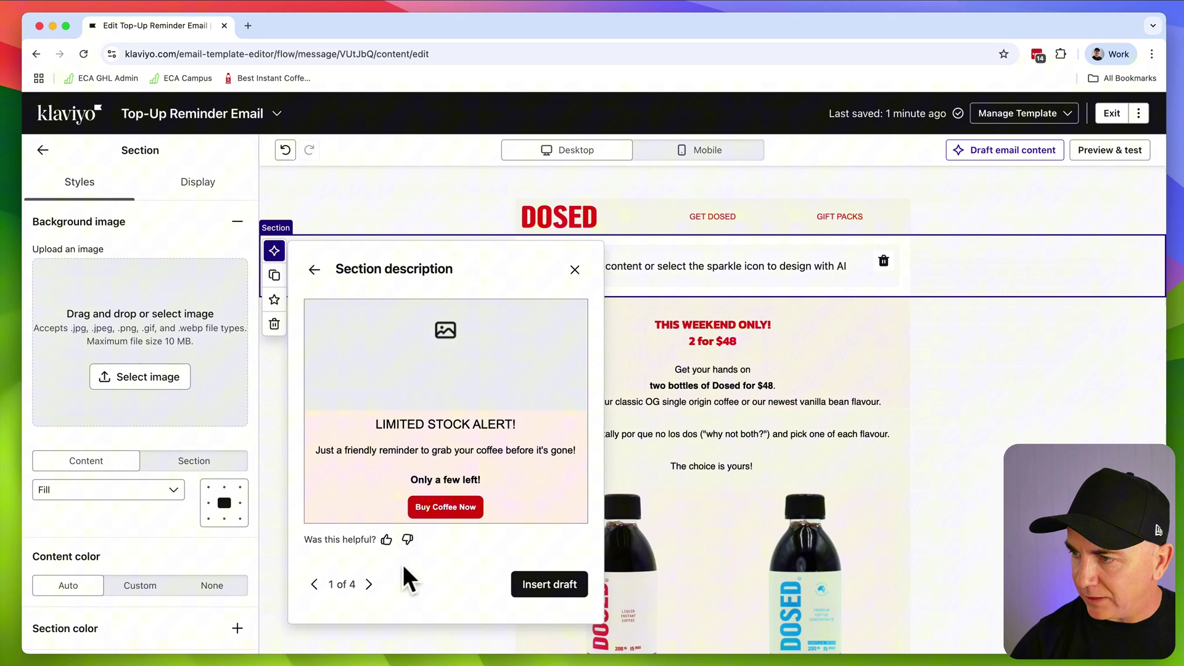
scroll(409, 423, "up", 3)
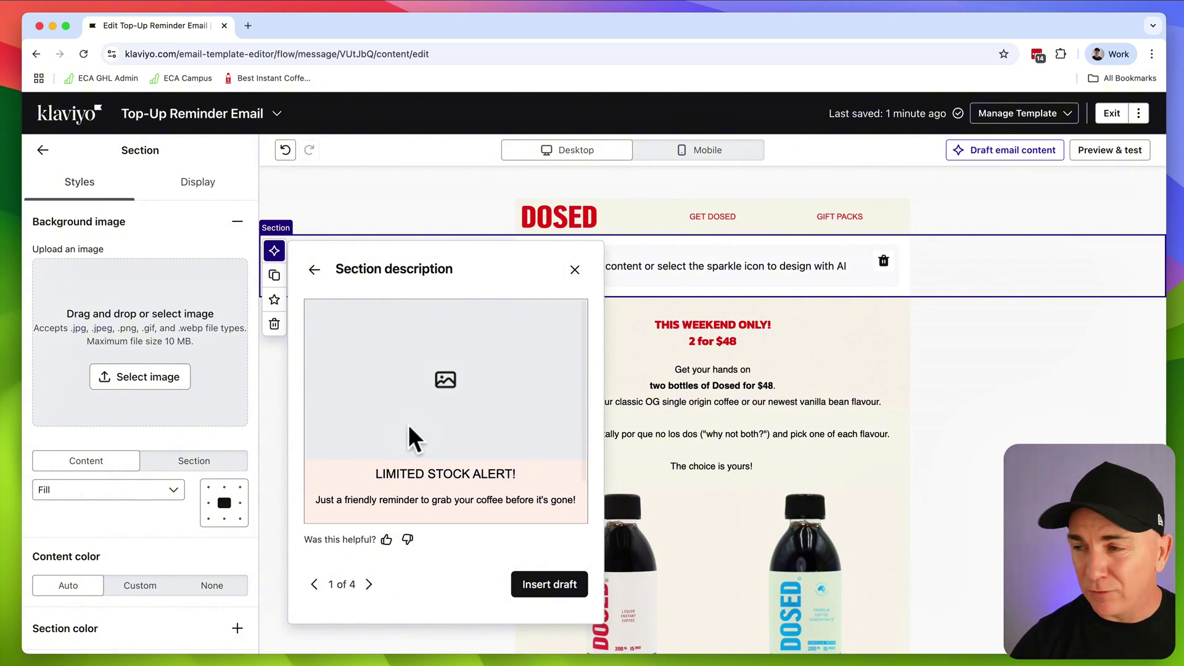
left_click(369, 585)
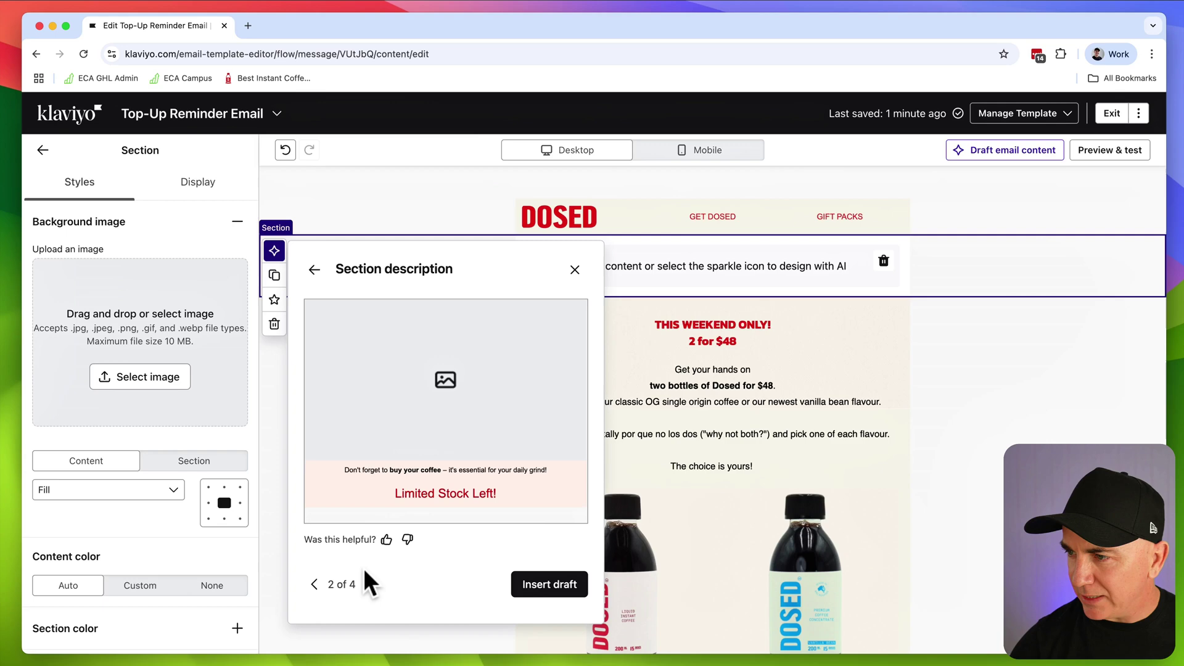
left_click(369, 583)
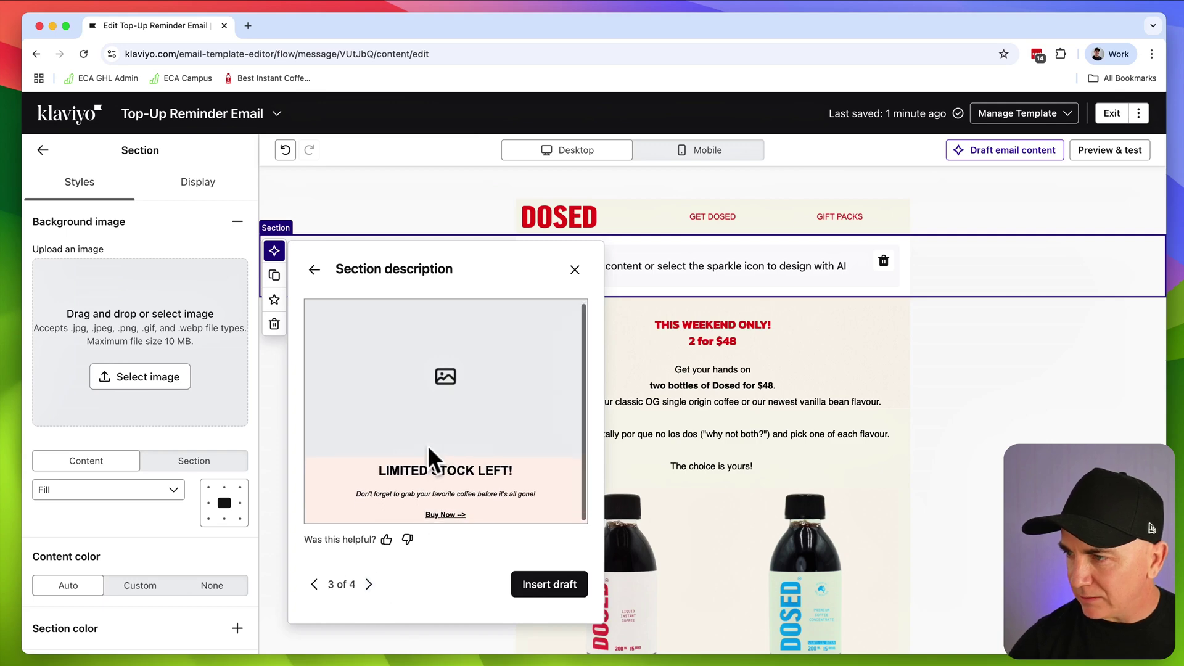
left_click(369, 584)
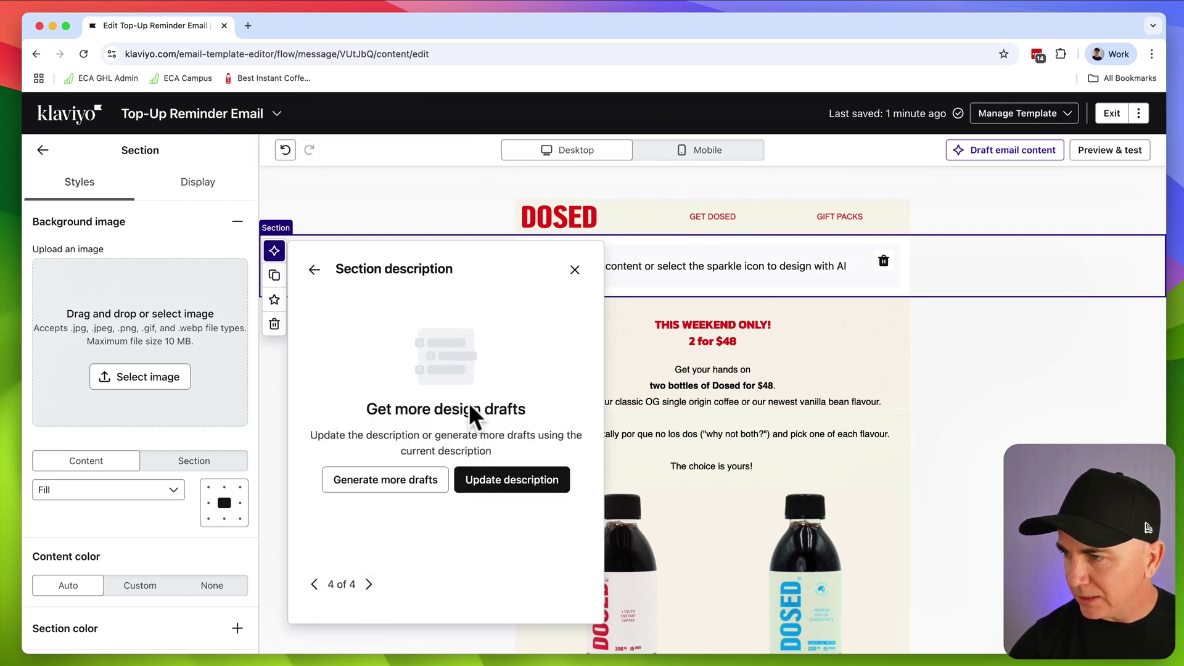
- Generate a fresh batch of drafts, page through them, and return to the description
left_click(405, 476)
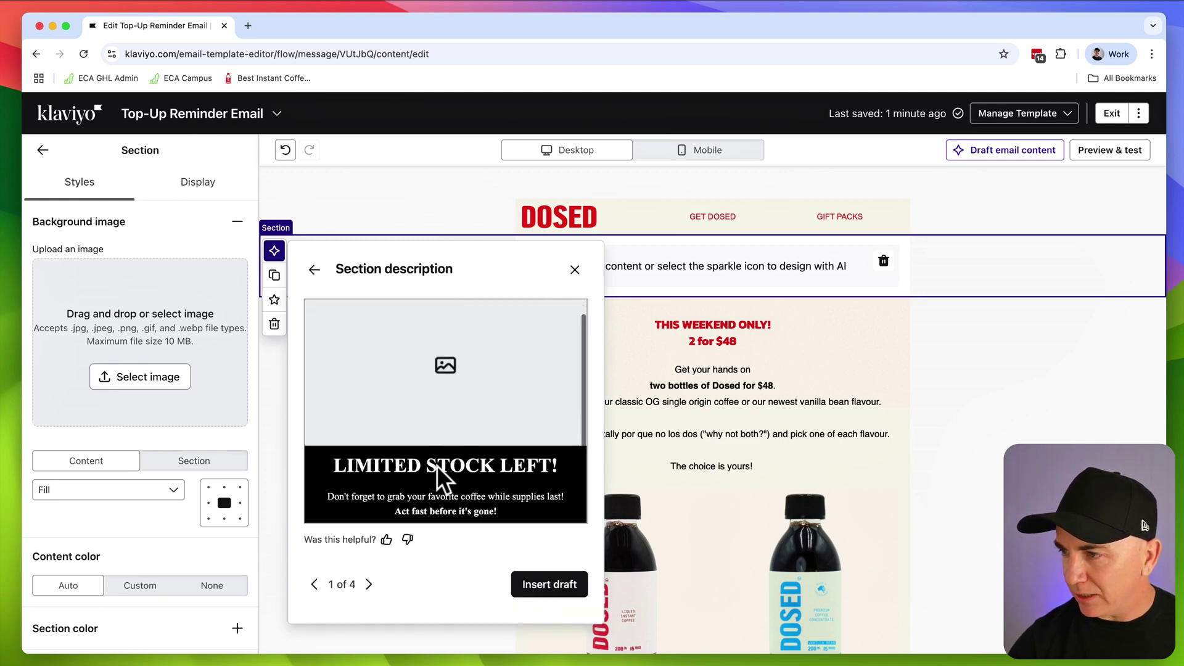
left_click(369, 584)
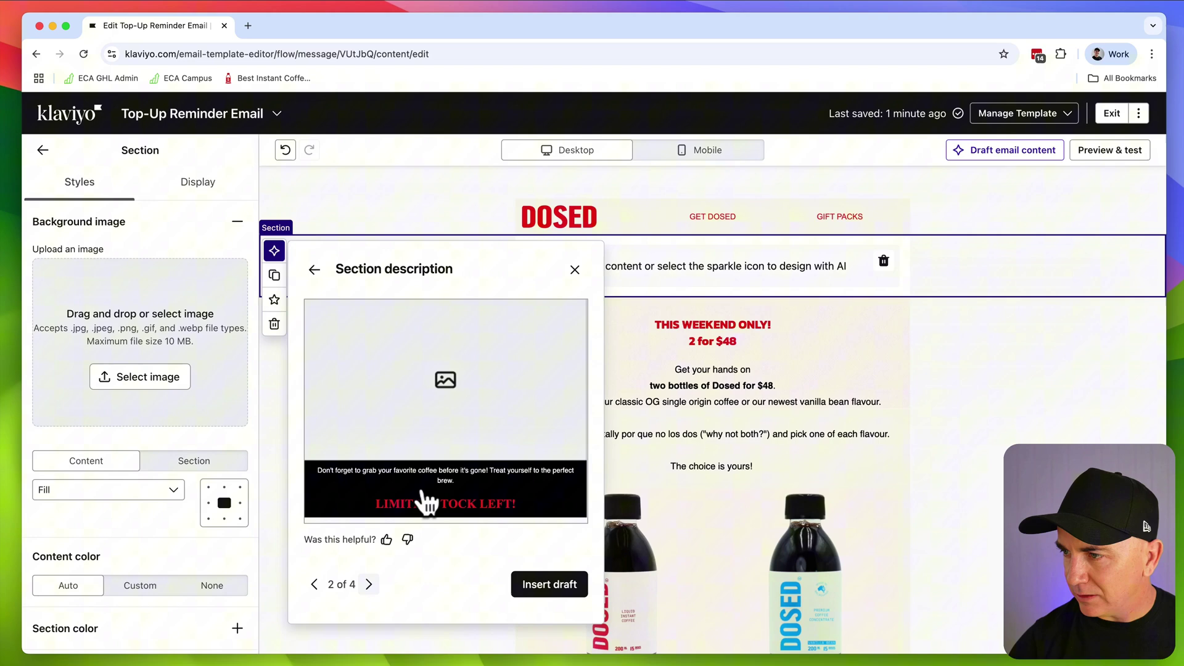
left_click(369, 586)
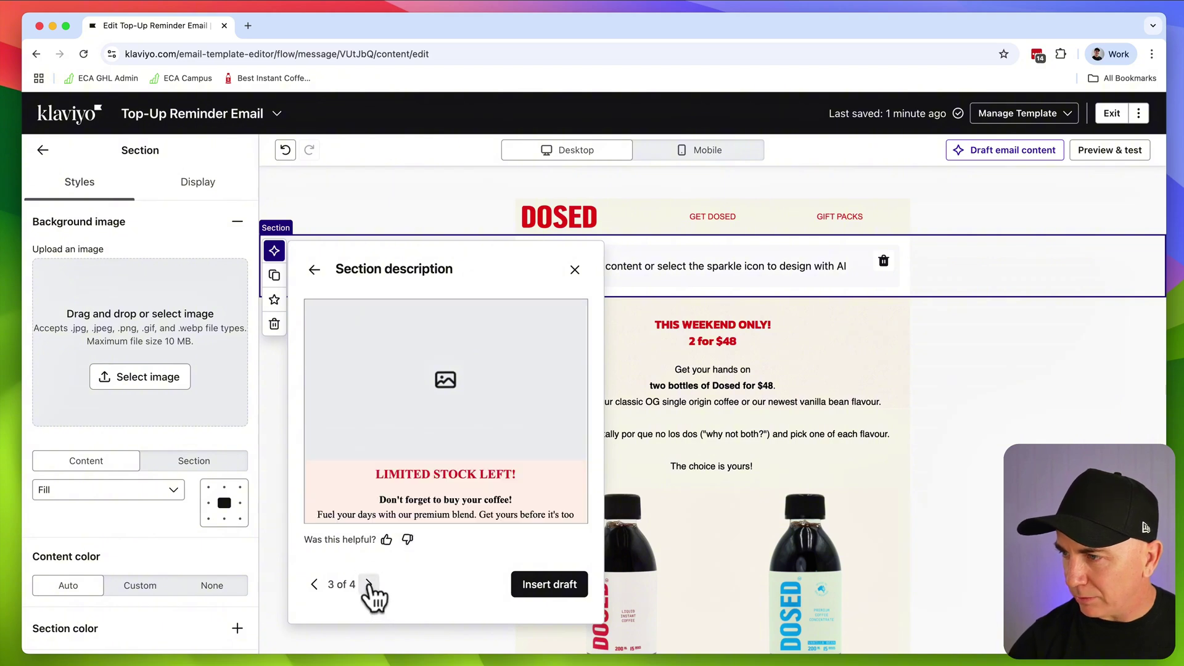
left_click(368, 584)
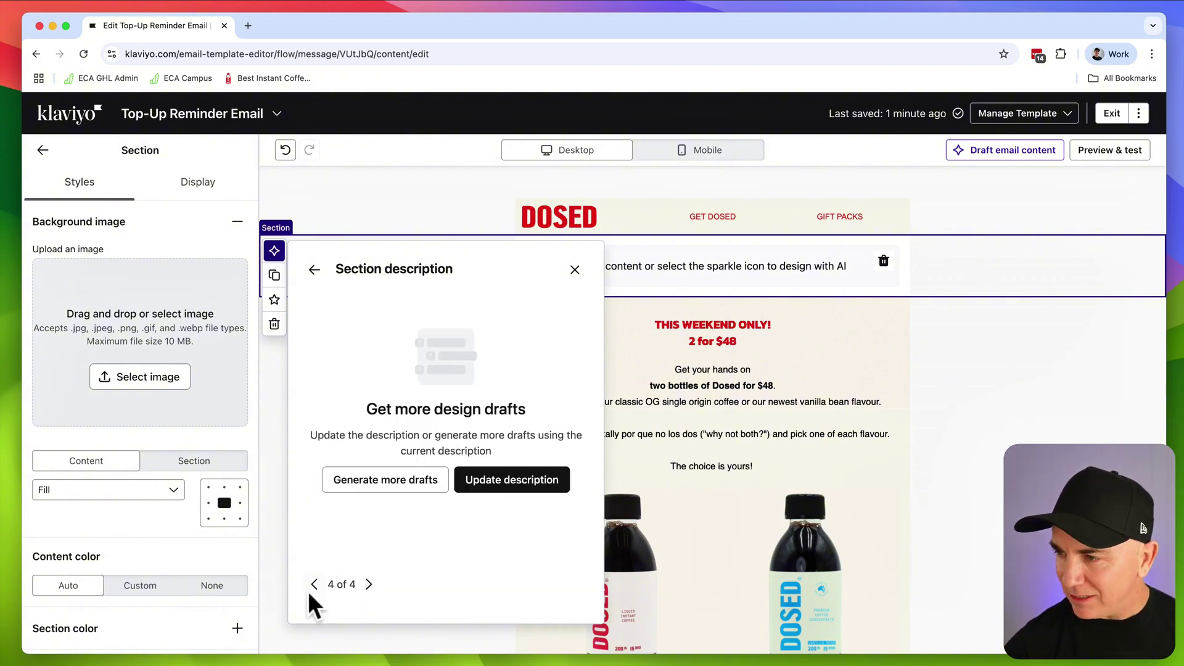
left_click(518, 484)
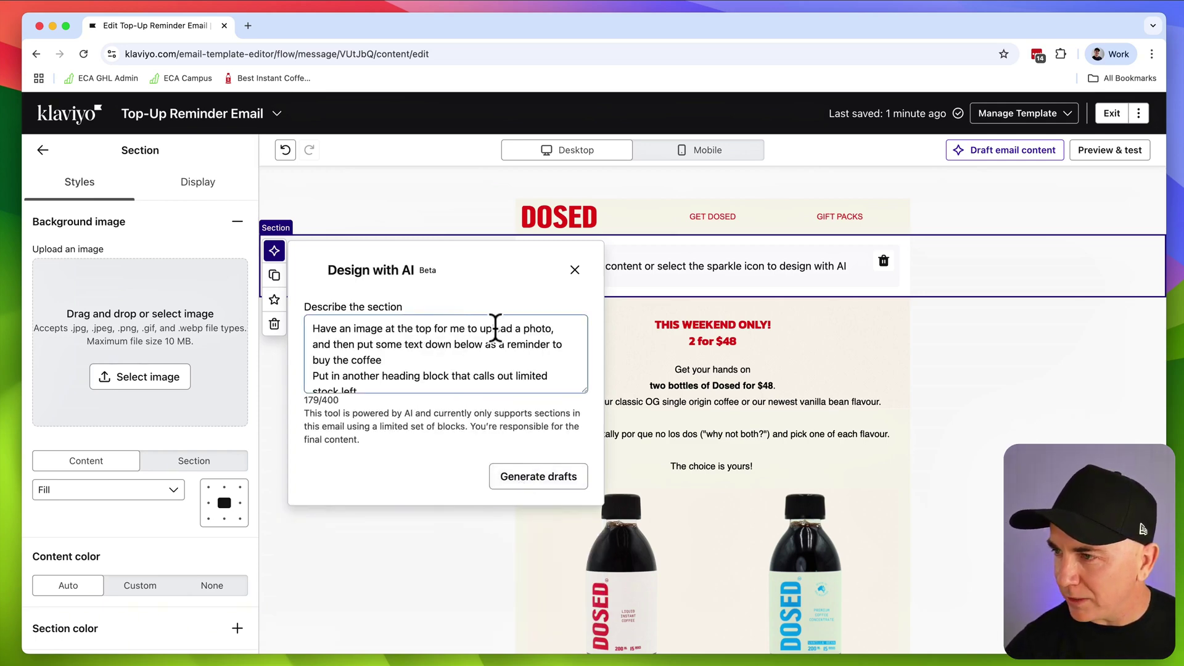
- Extend the section description to request products underneath and regenerate the drafts
scroll(428, 364, "down", 1)
left_click(389, 378)
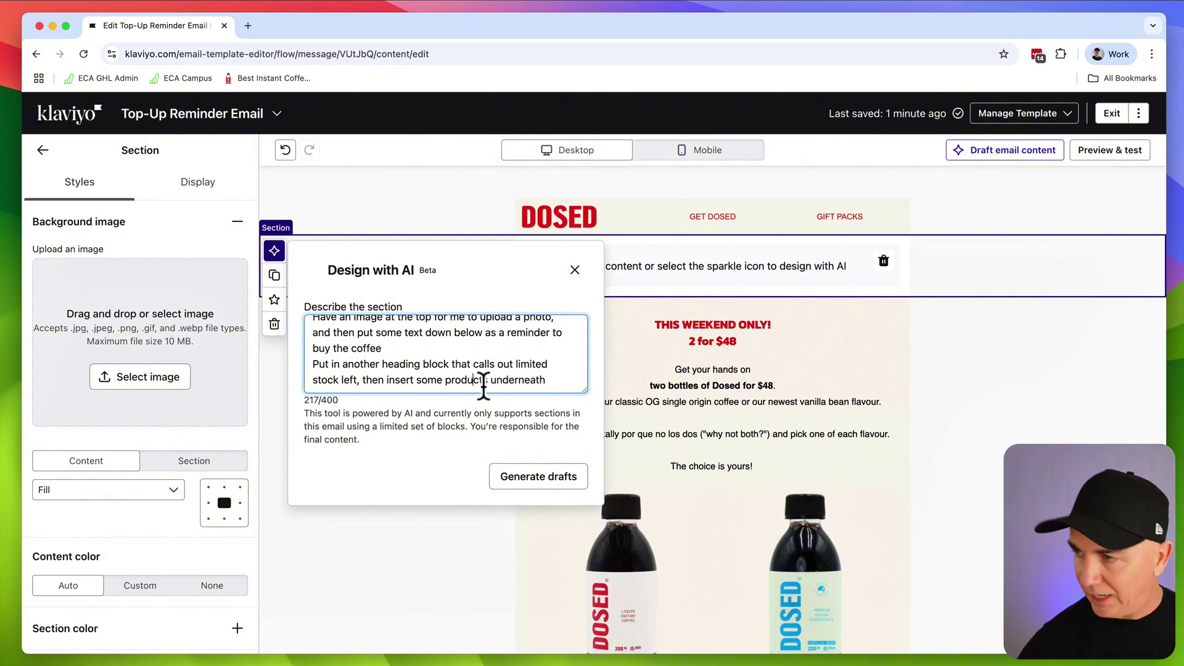
left_click(519, 477)
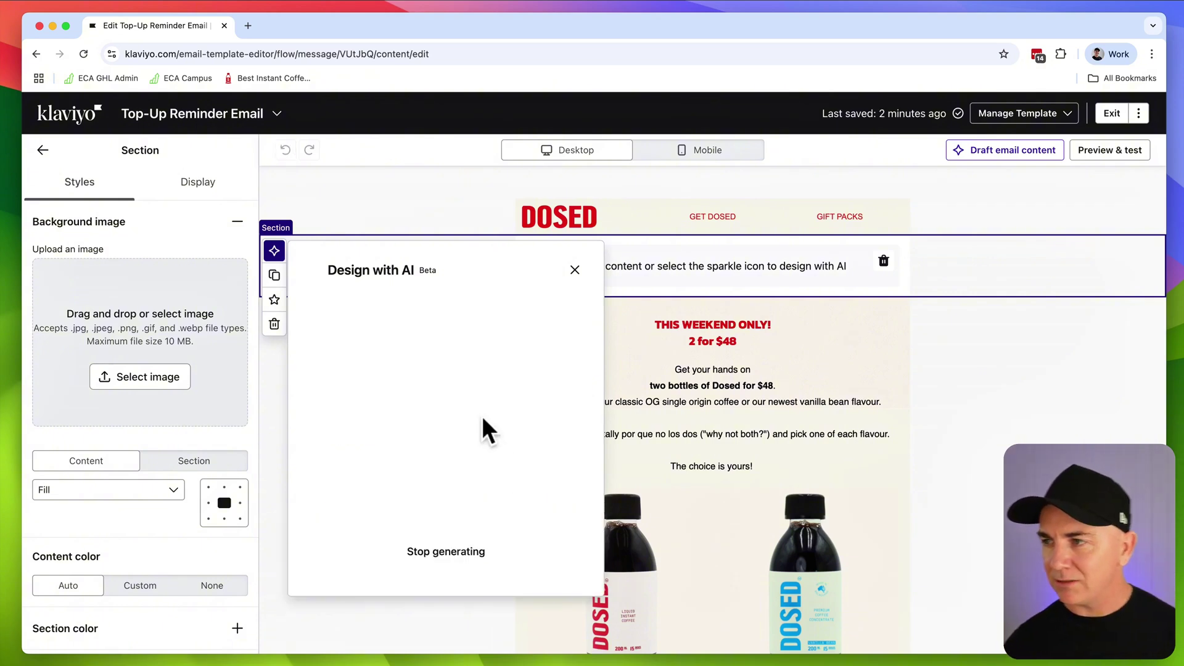
- Insert draft 1 with its image, reminder text, LIMITED STOCK LEFT! heading and Shop Now button
scroll(456, 417, "down", 3)
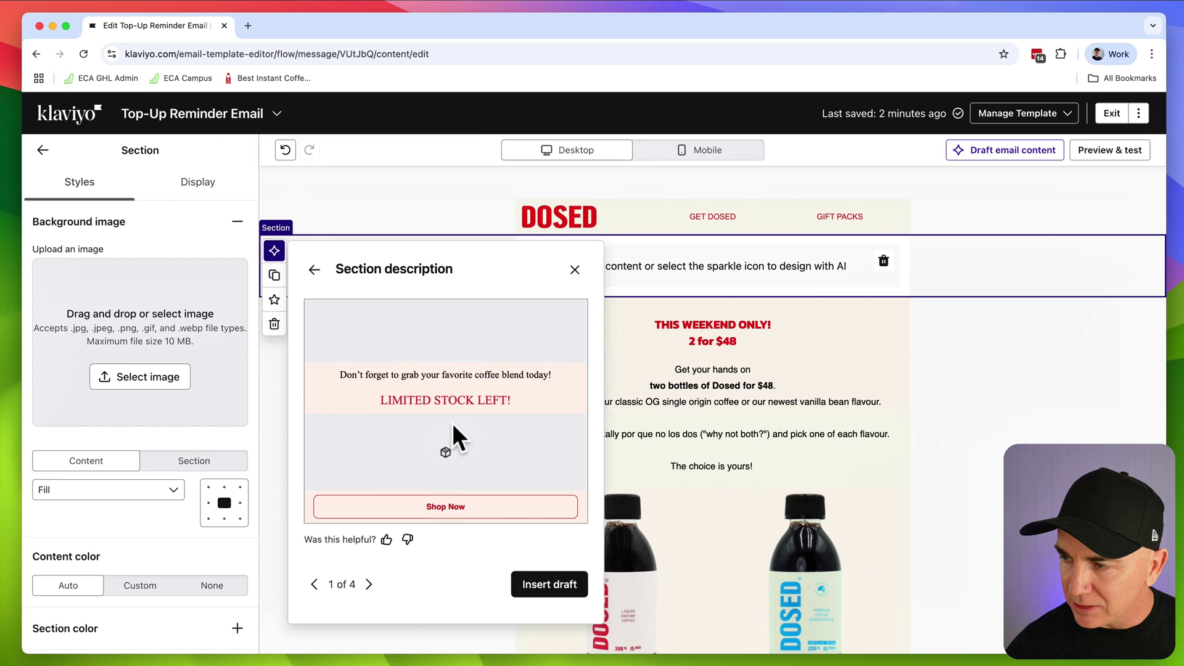
scroll(452, 422, "up", 3)
scroll(468, 370, "down", 3)
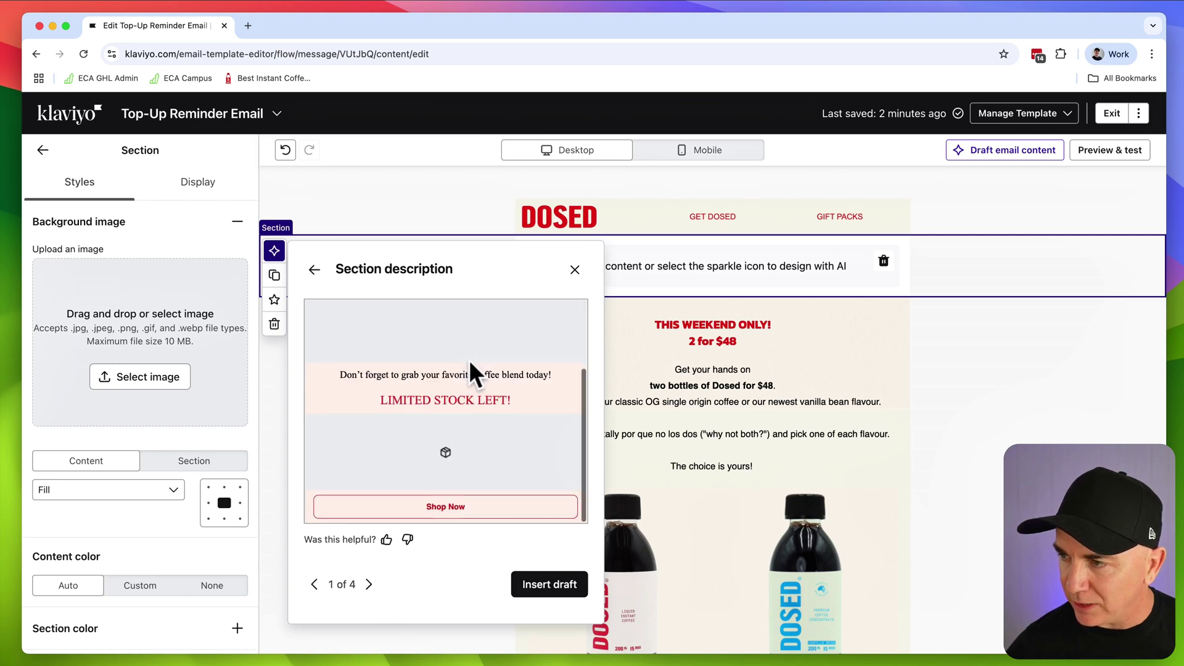
left_click(369, 584)
scroll(432, 413, "down", 2)
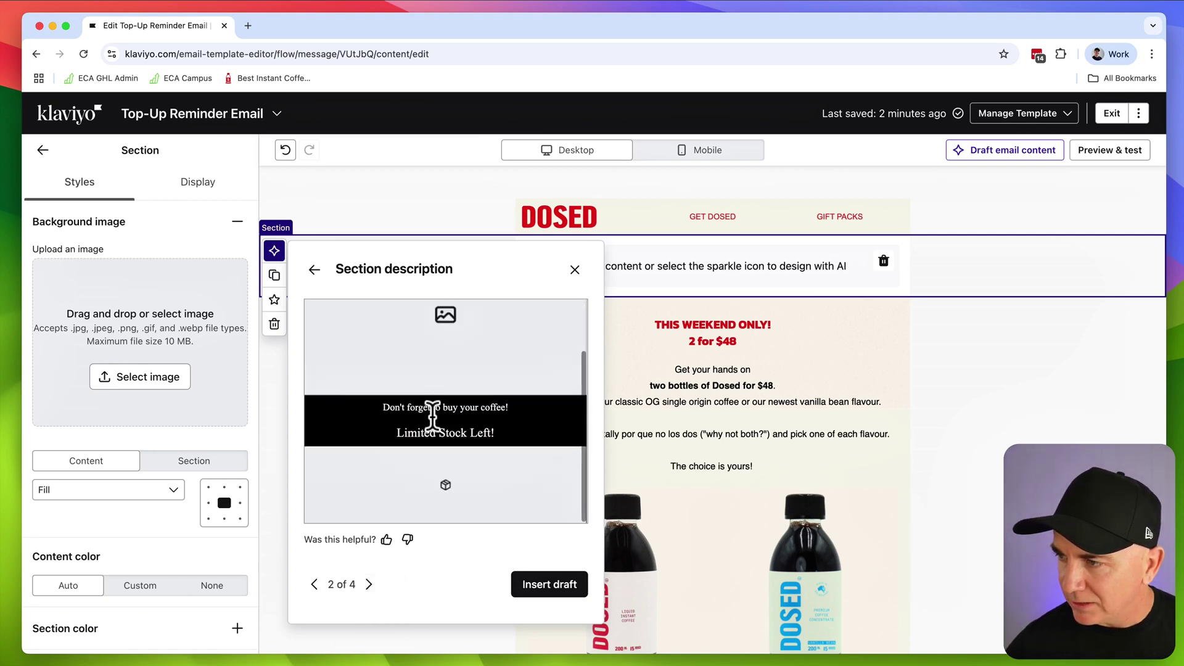
scroll(432, 416, "up", 2)
scroll(431, 416, "down", 2)
left_click(314, 584)
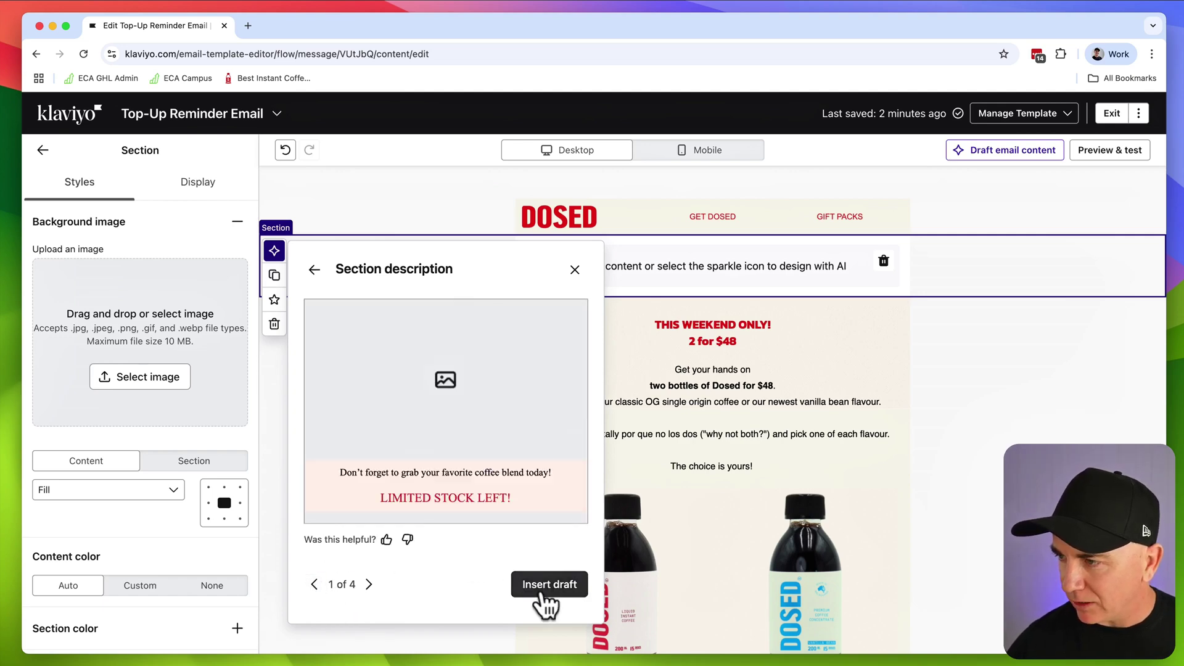
left_click(550, 585)
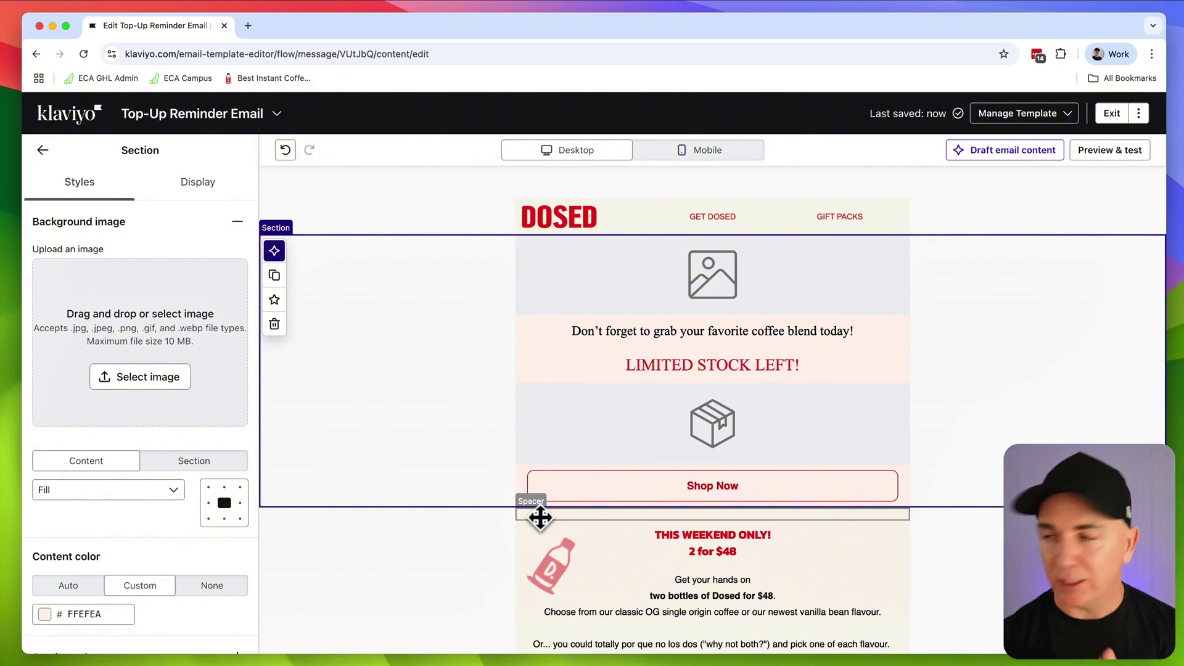
- Open the image library for the new section's image placeholder
left_click(711, 271)
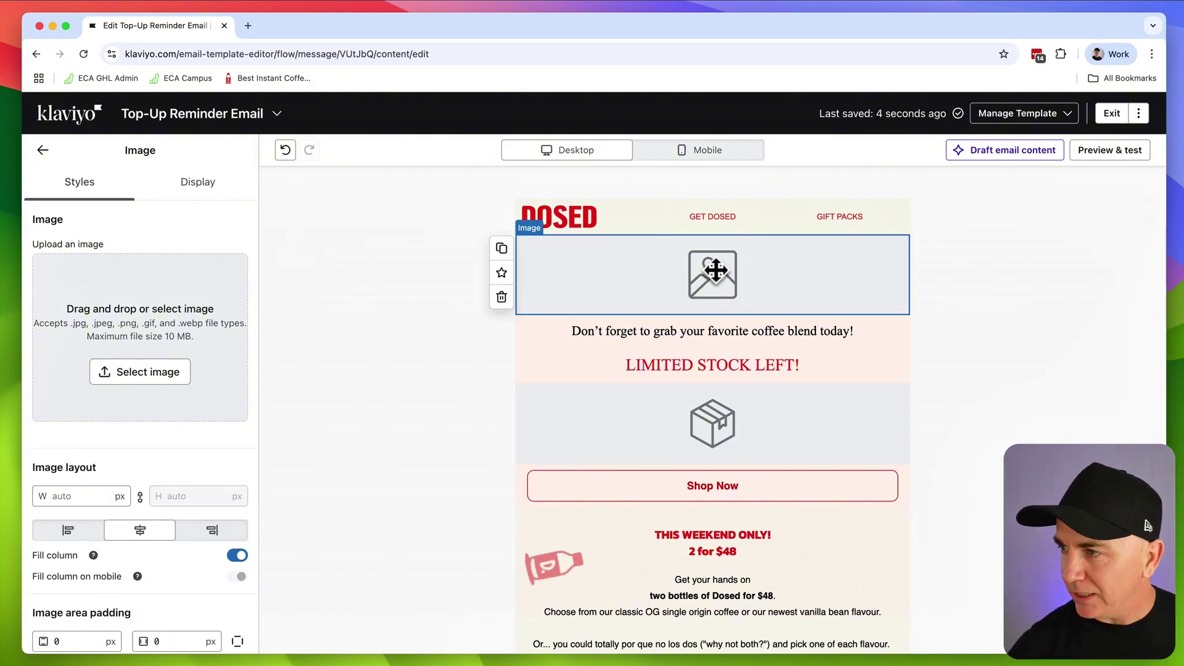
left_click(162, 371)
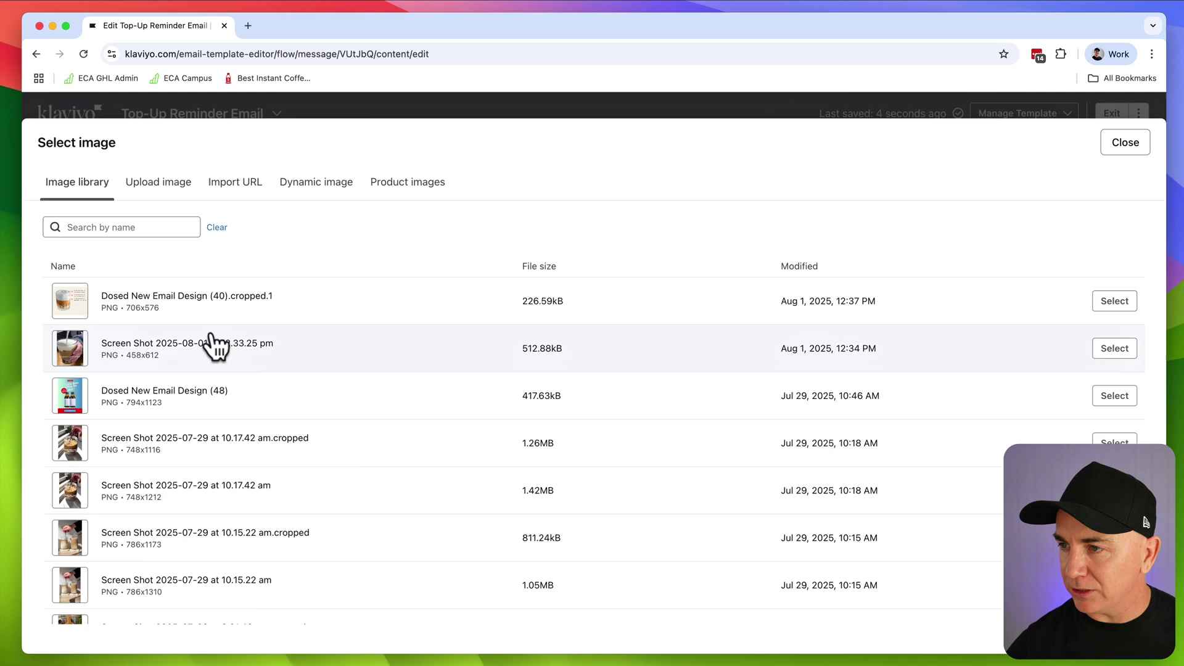
scroll(211, 357, "down", 5)
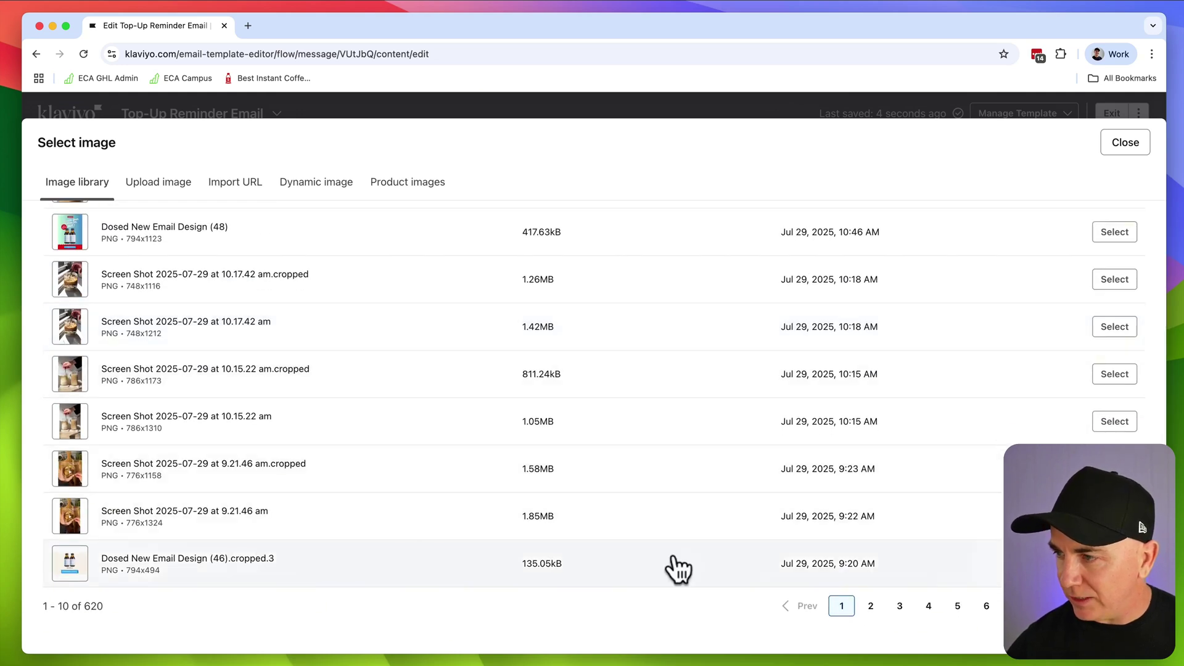
left_click(957, 605)
- Find and preview the Instant Barista Bundle photo among the store's product images
left_click(419, 188)
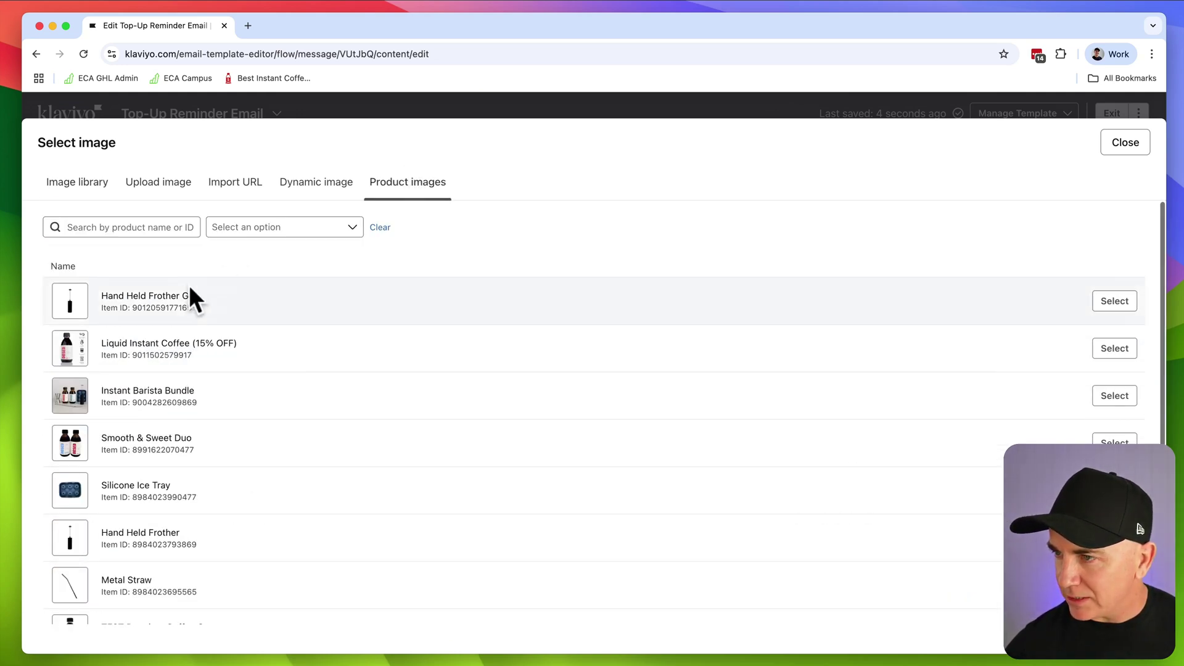
scroll(187, 293, "down", 3)
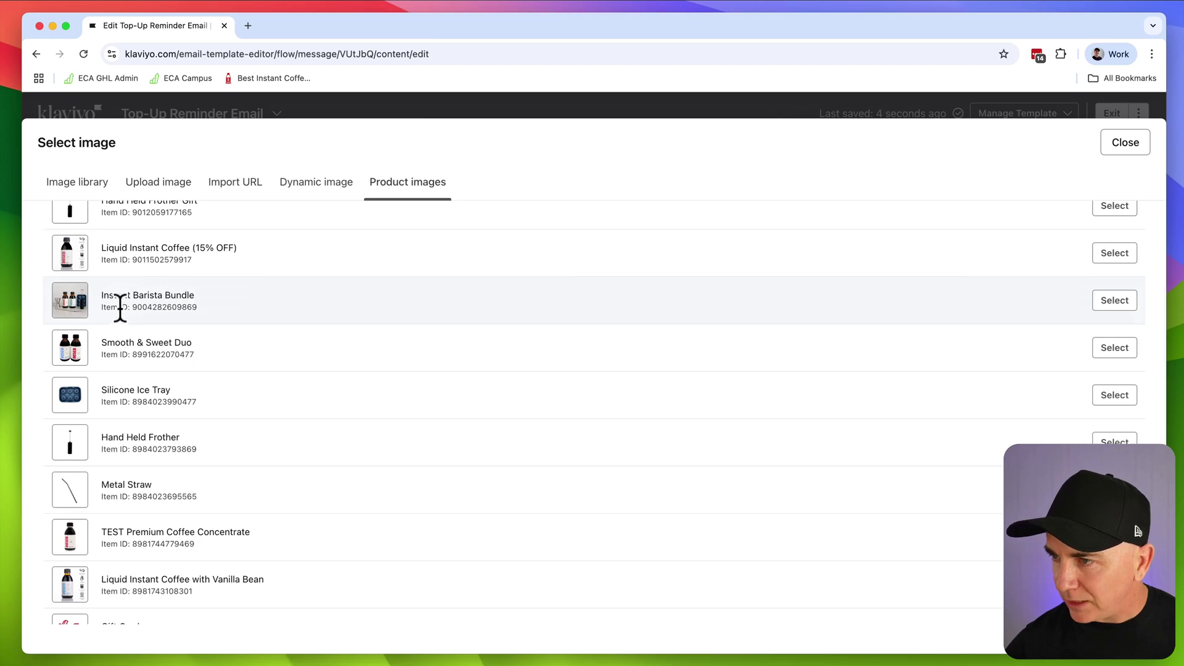
left_click(69, 302)
left_click(727, 405)
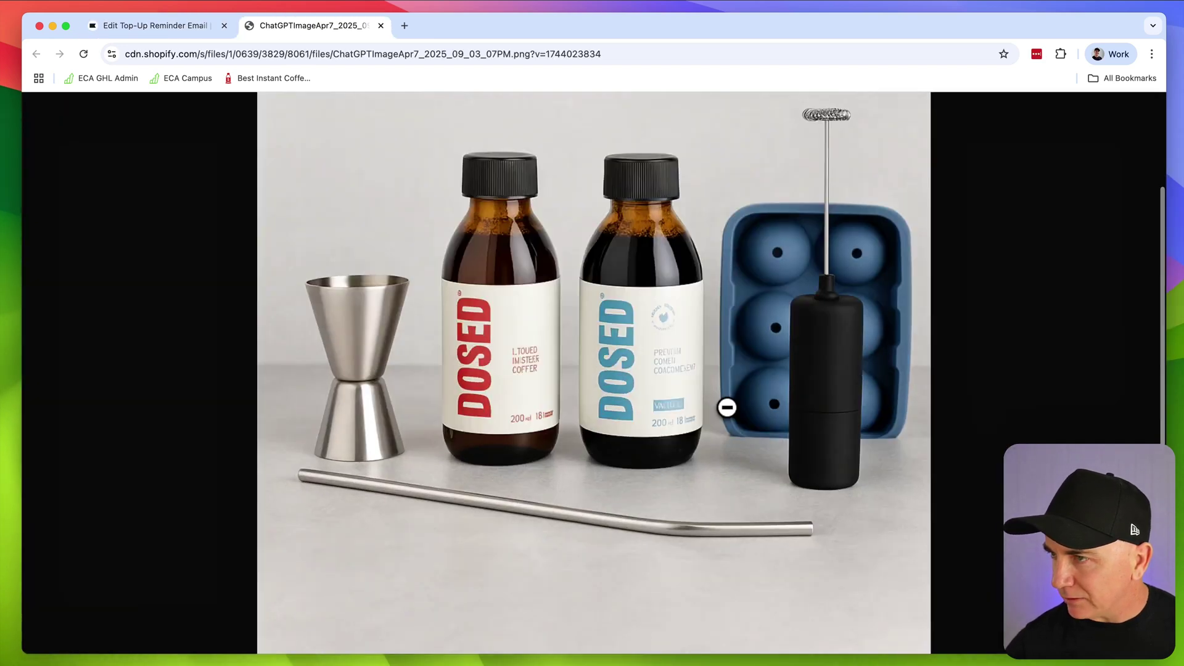
left_click_drag(335, 172, 197, 34)
left_click(185, 28)
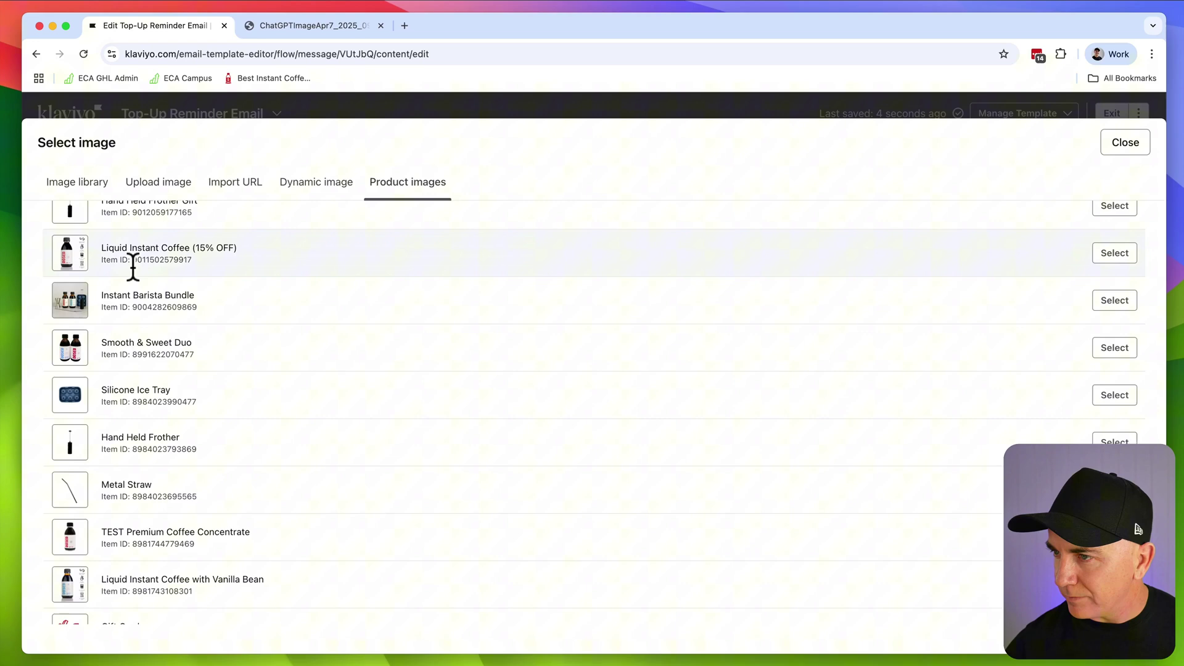
- Apply the Instant Barista Bundle photo as the new section's image
left_click(1117, 301)
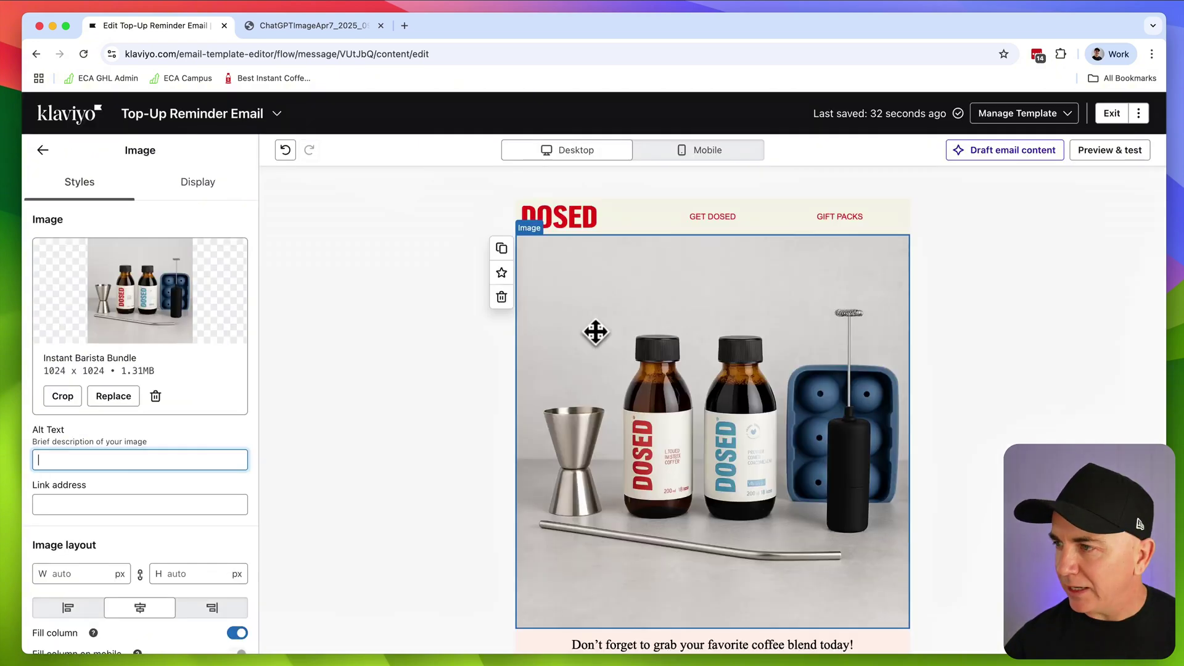
left_click(1066, 341)
scroll(1068, 340, "down", 3)
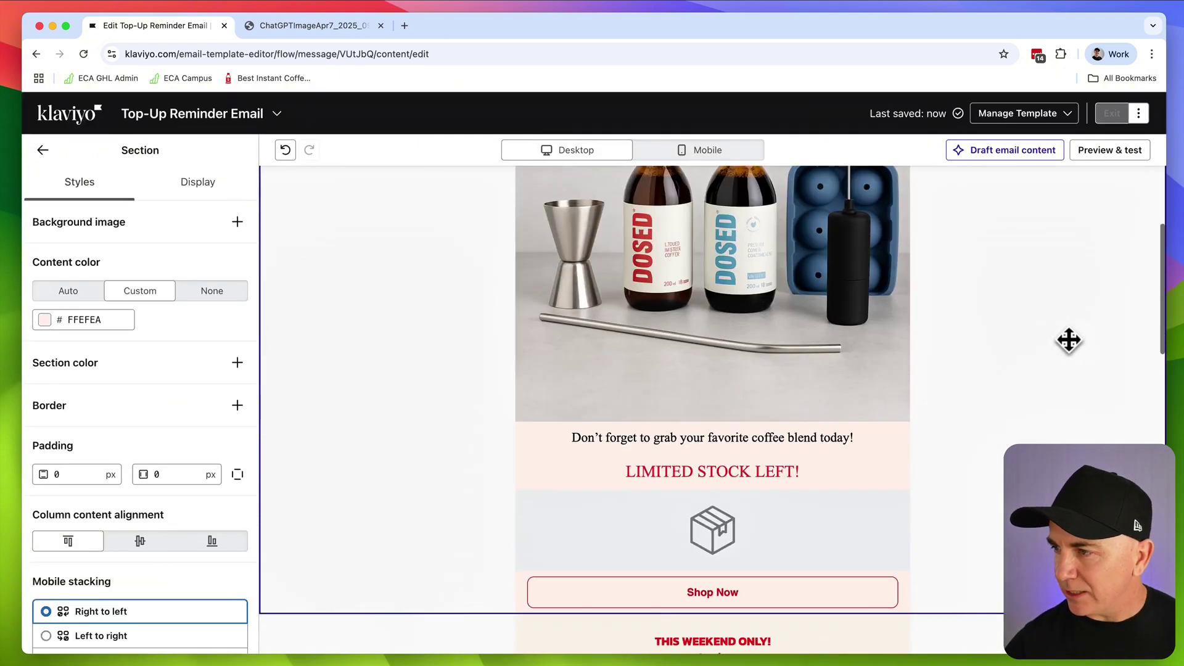
left_click(703, 435)
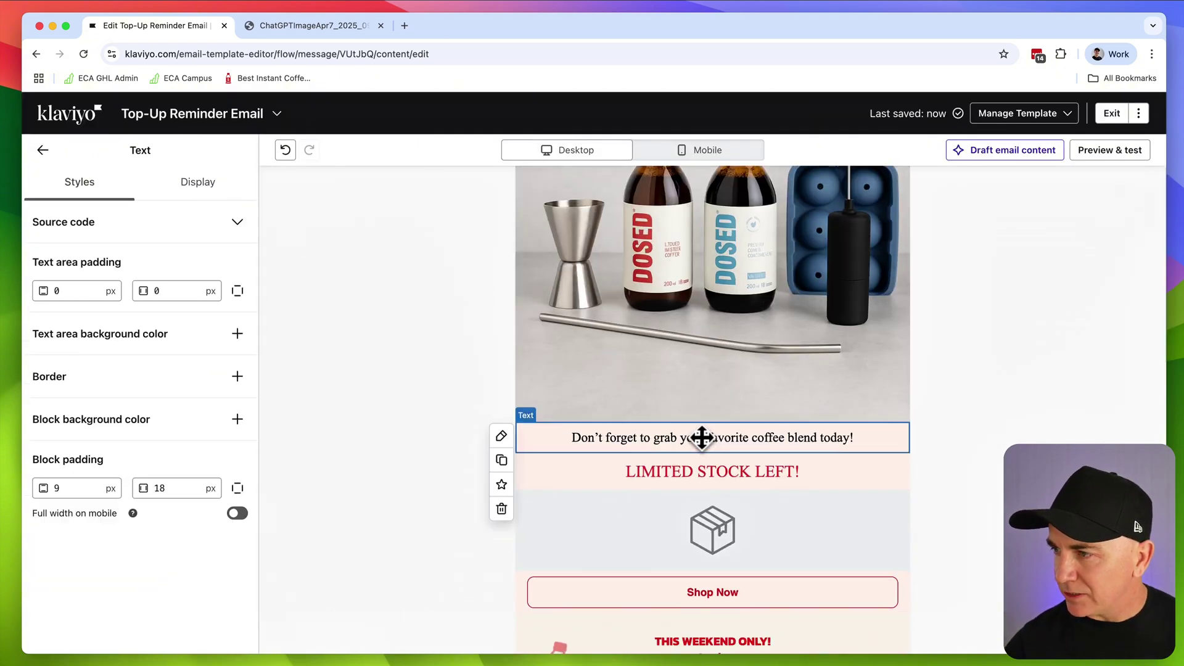
- Set the product block to show Liquid Instant Coffee (15% OFF) and Smooth & Sweet Duo
left_click(715, 524)
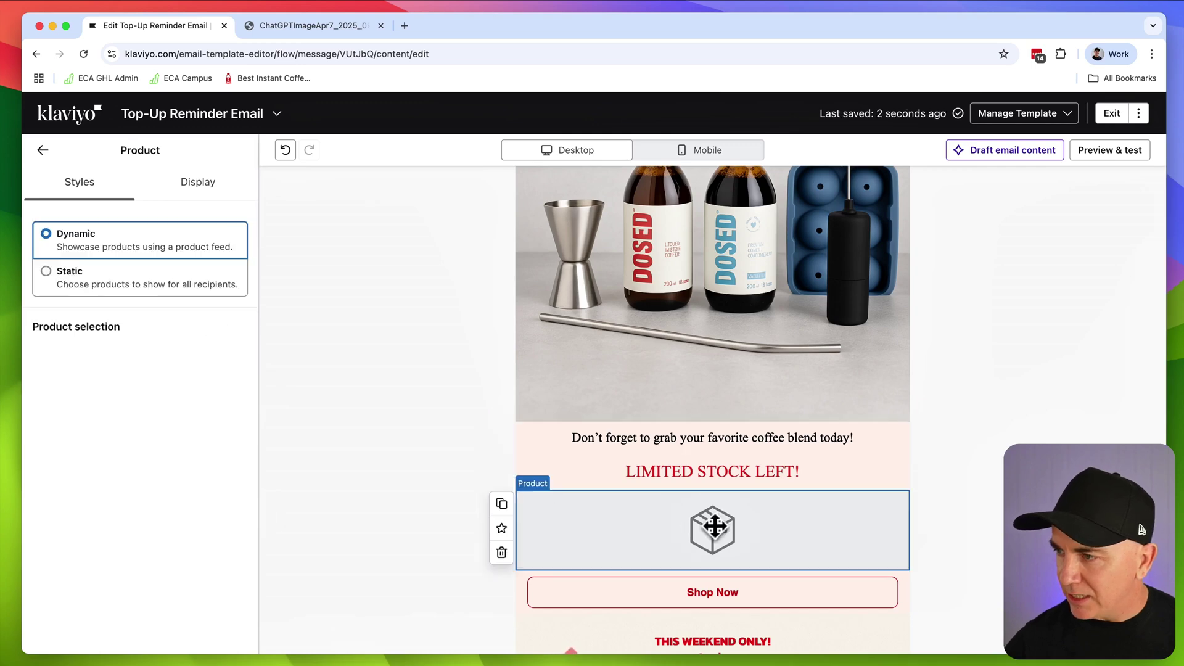
left_click(46, 272)
left_click(108, 315)
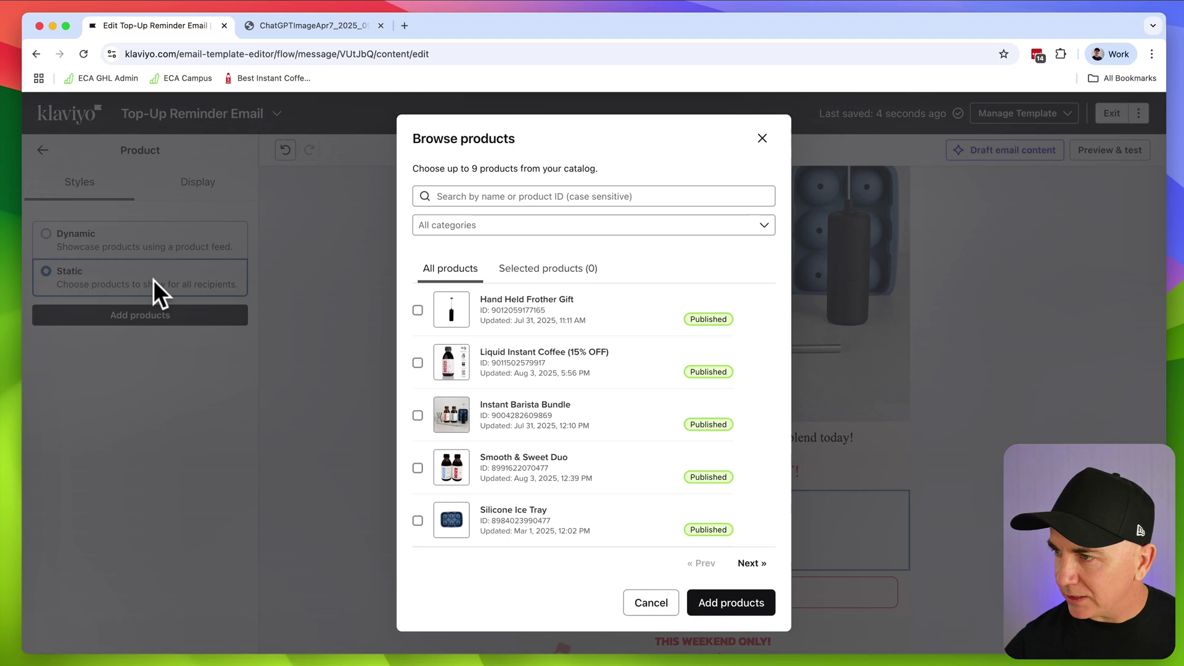
left_click(418, 363)
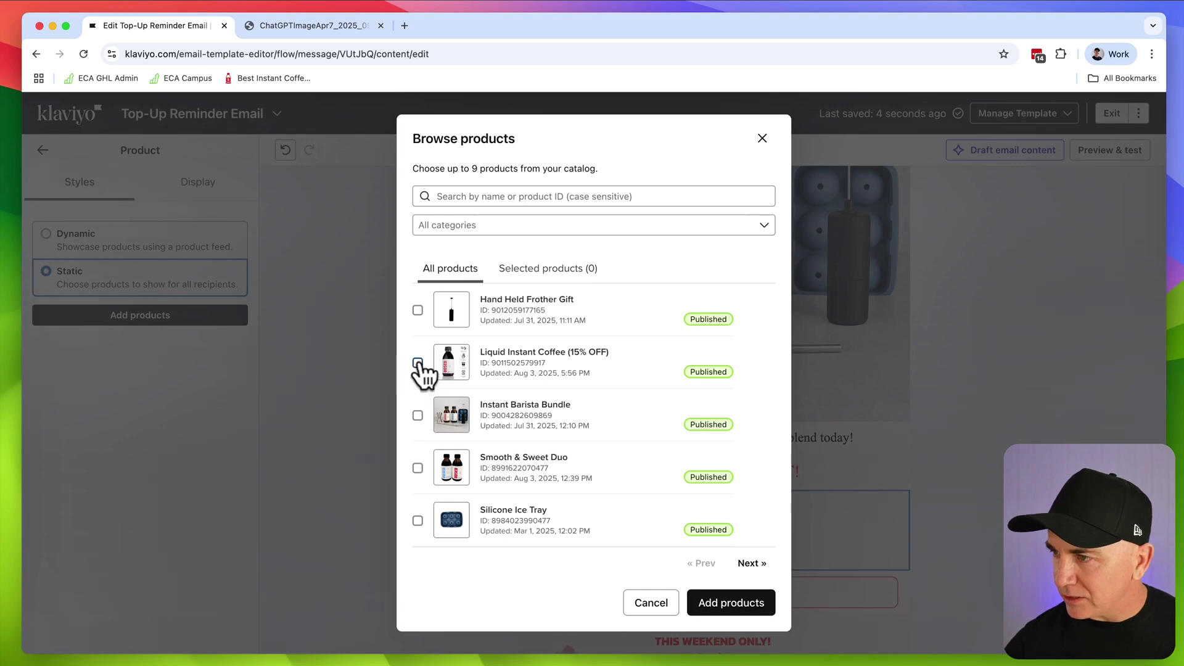
left_click(417, 468)
left_click(737, 607)
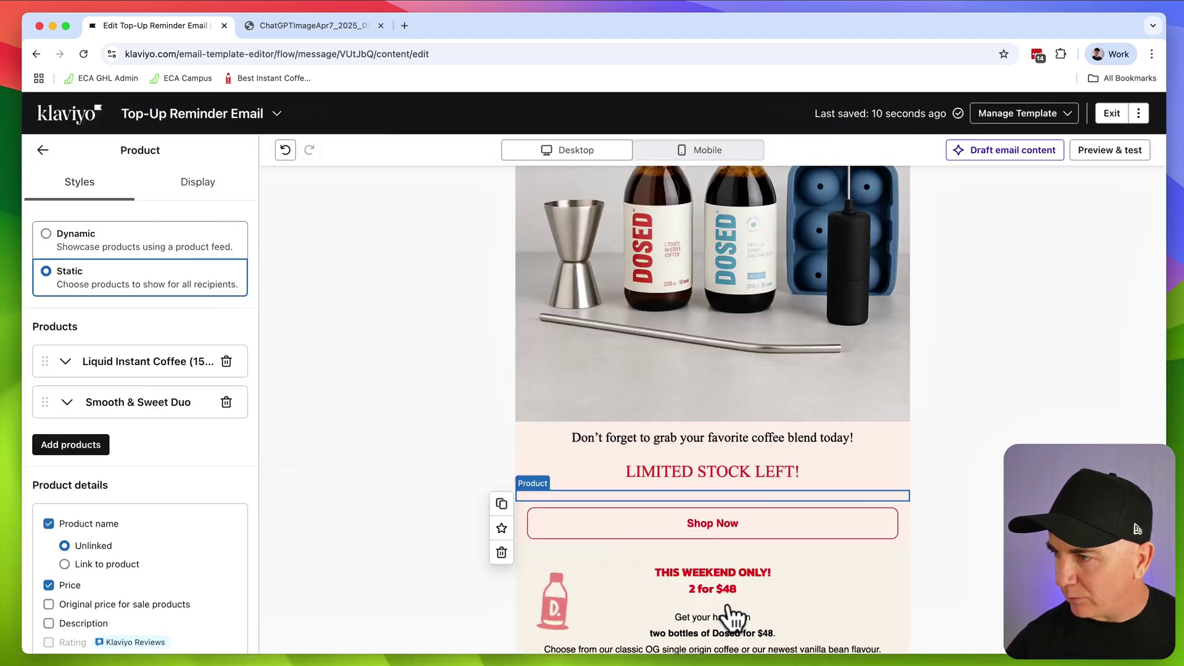
- Delete the 'This weekend only' and two-bottles offer text blocks below Shop Now
scroll(955, 535, "down", 5)
scroll(886, 535, "up", 8)
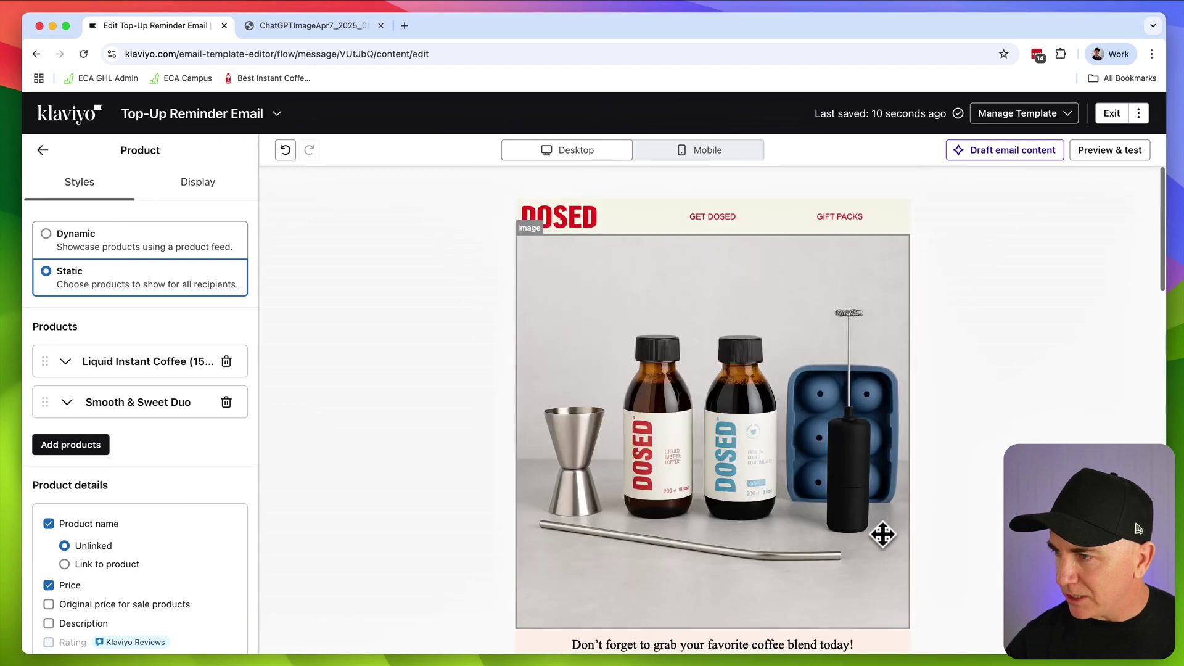
scroll(882, 534, "down", 10)
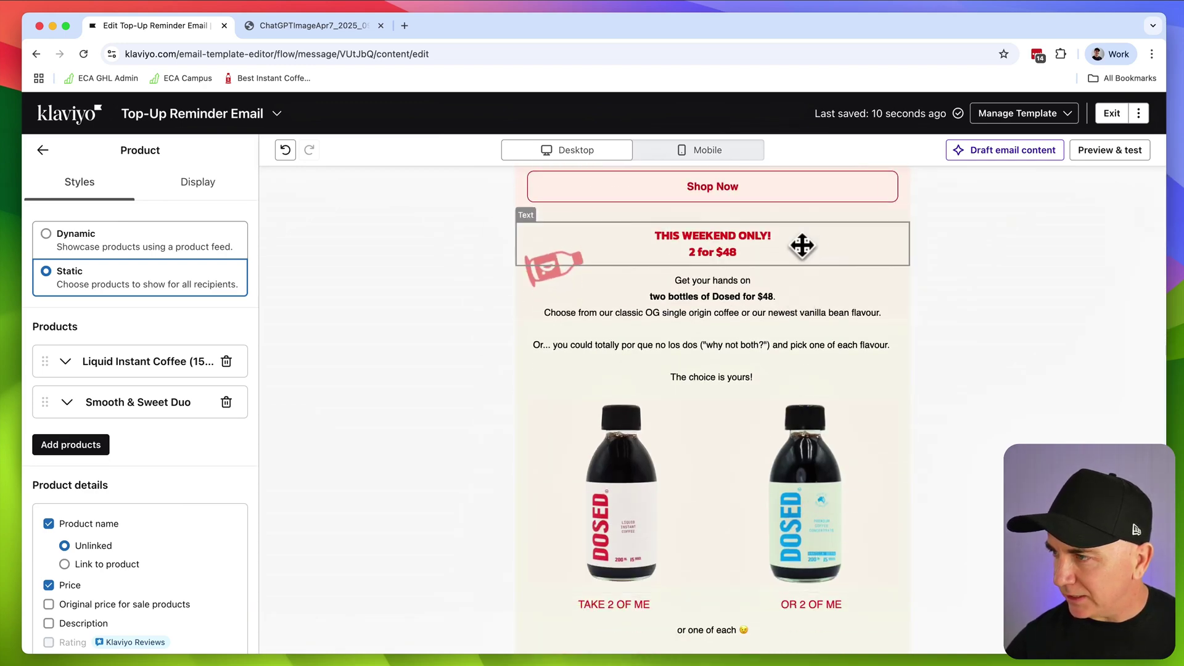
left_click(771, 247)
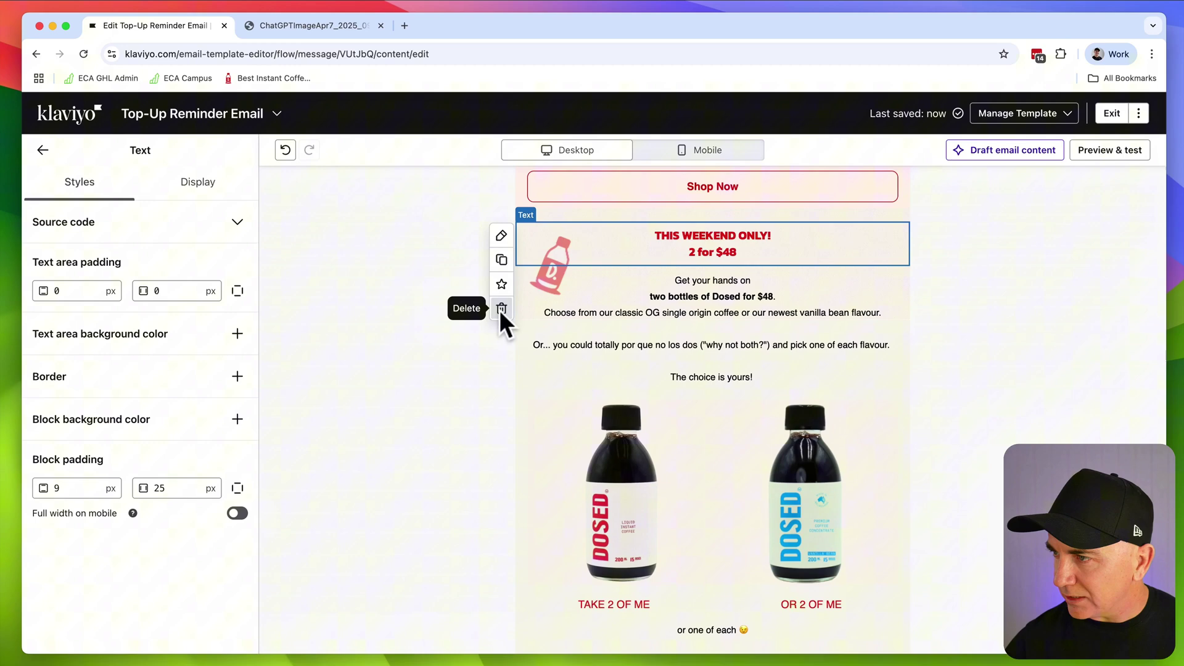
left_click(501, 308)
left_click(547, 255)
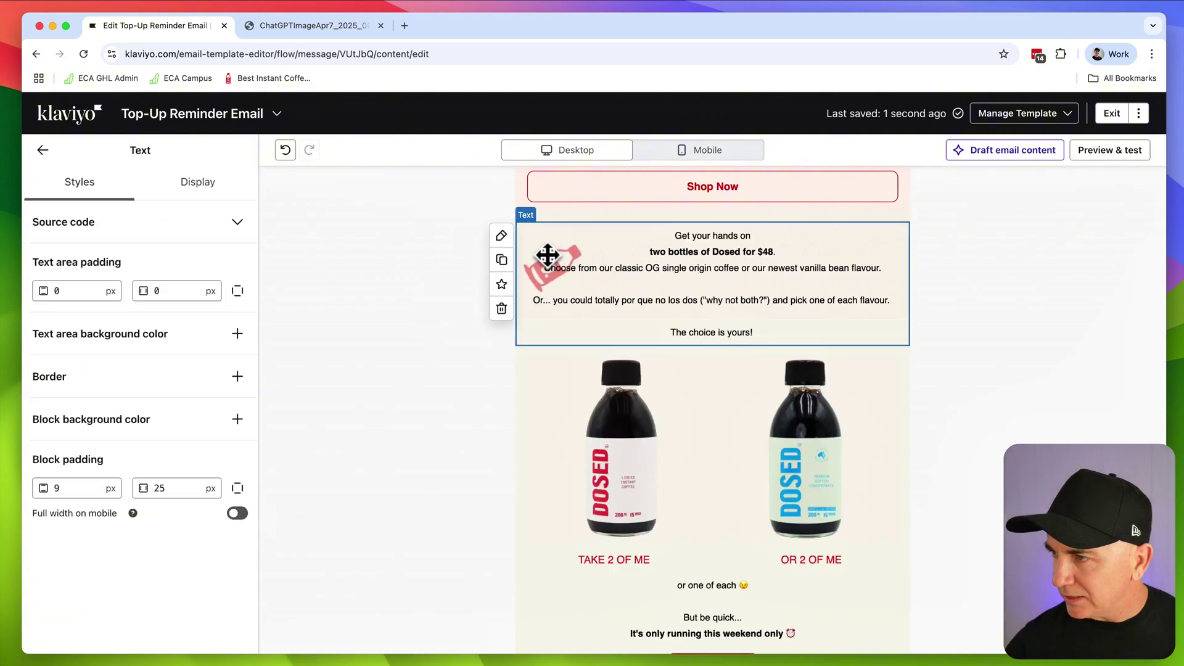
left_click(501, 308)
left_click(555, 276)
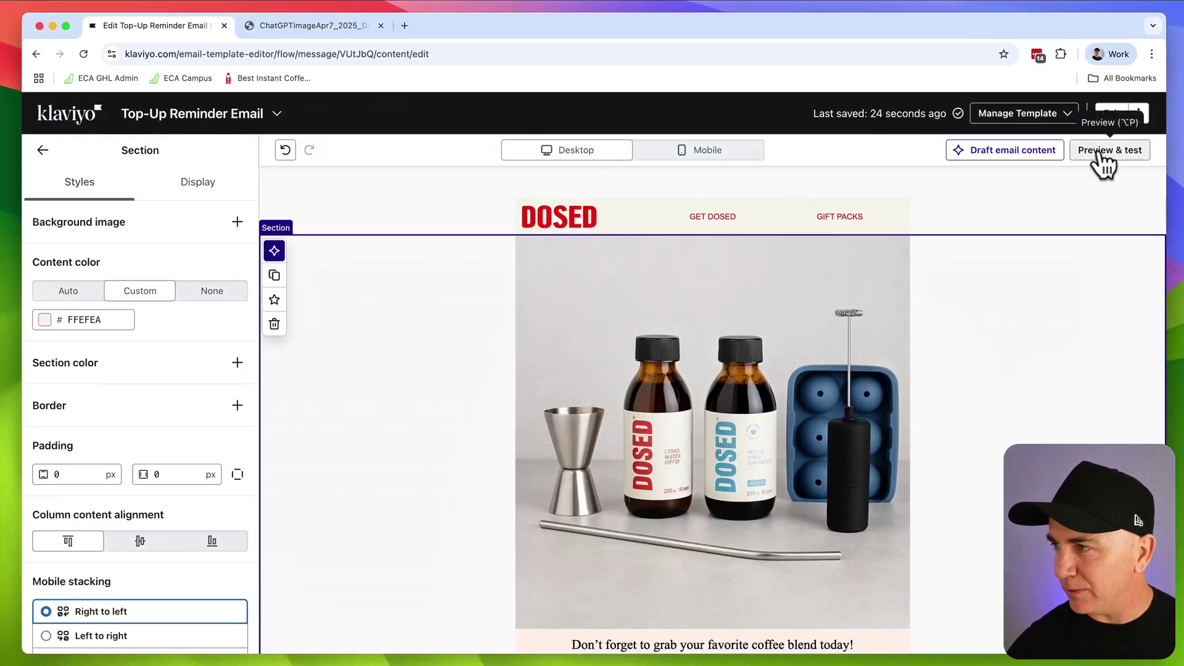
- Exit the email editor, dismiss the subject line suggestions, and open the subject line's Brand Voice panel
left_click(1120, 114)
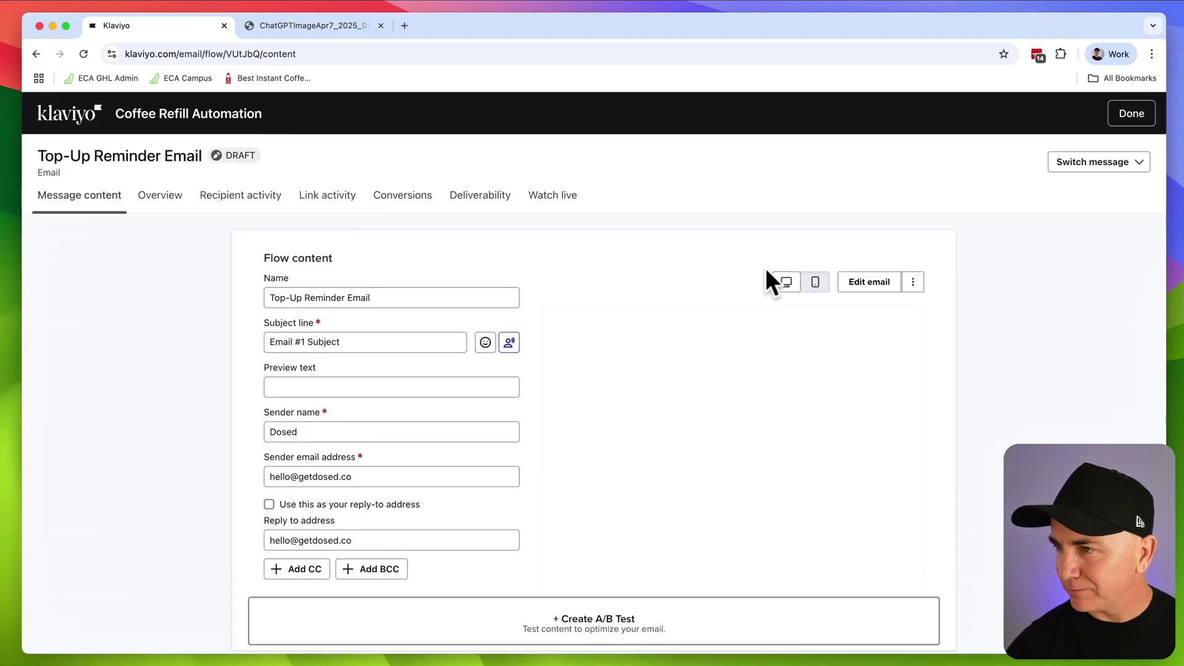
left_click(267, 327)
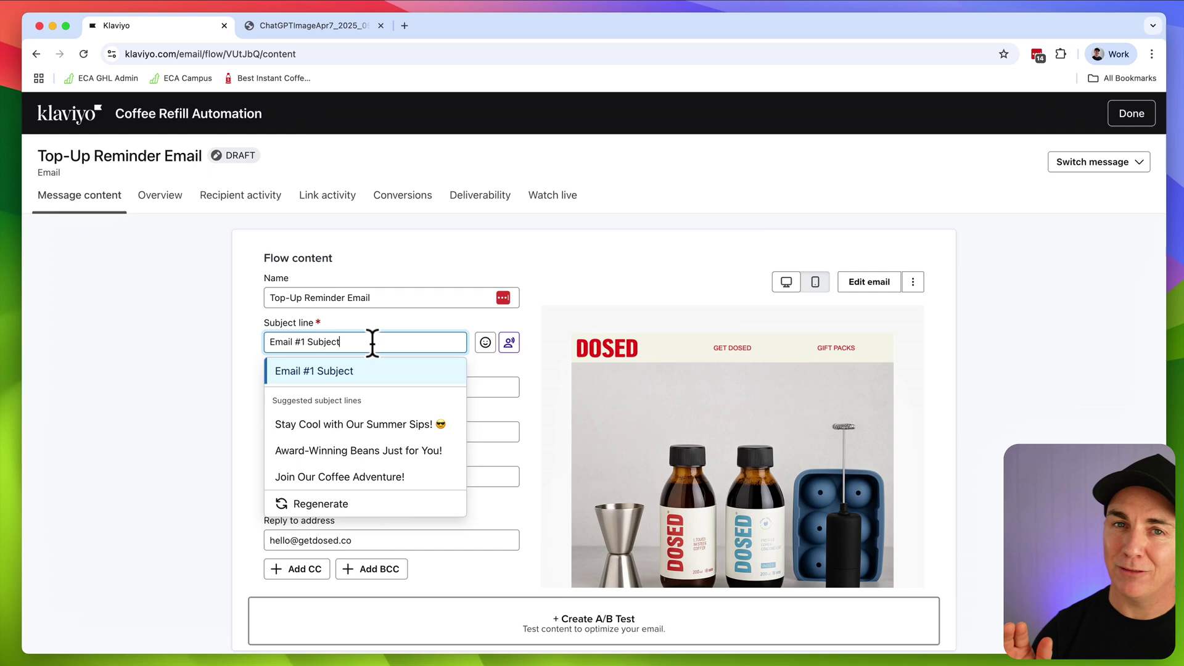
left_click(605, 275)
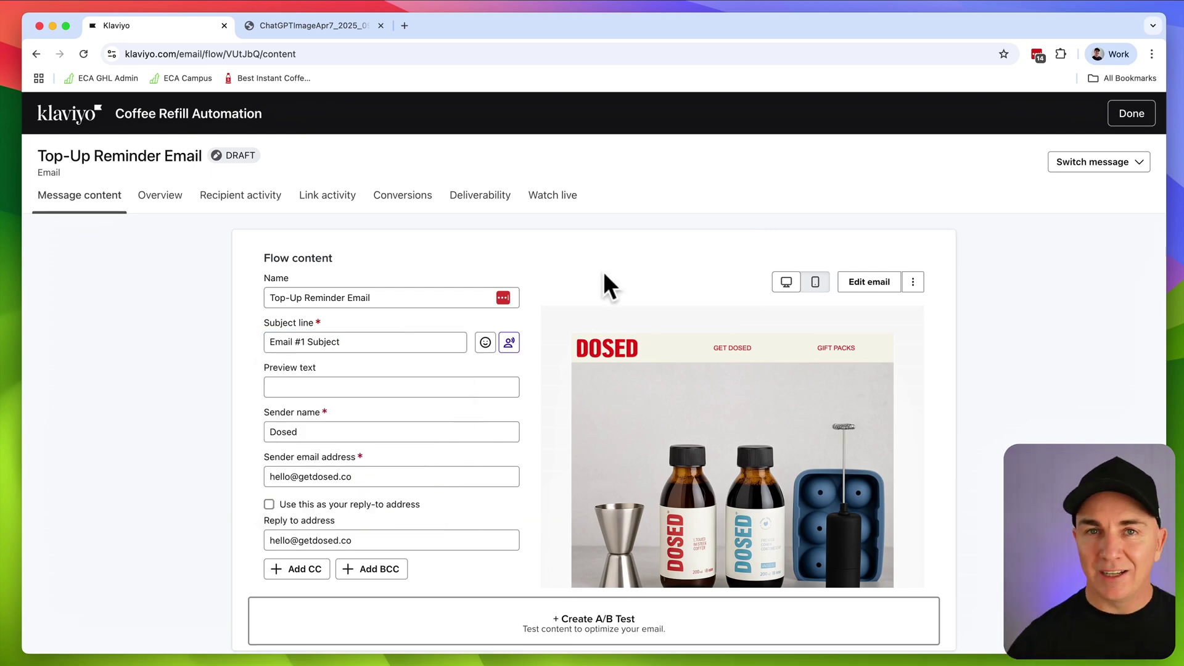
left_click(509, 344)
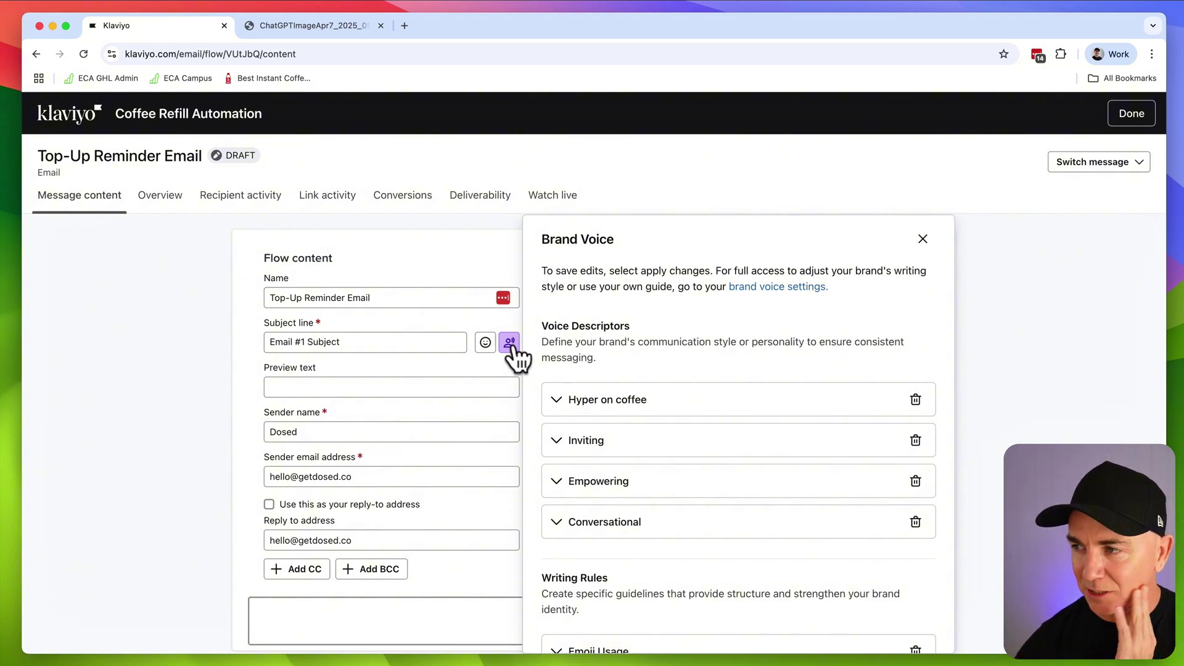
- Read the Voice Descriptors explanation and the Hyper on coffee descriptor
left_click(543, 326)
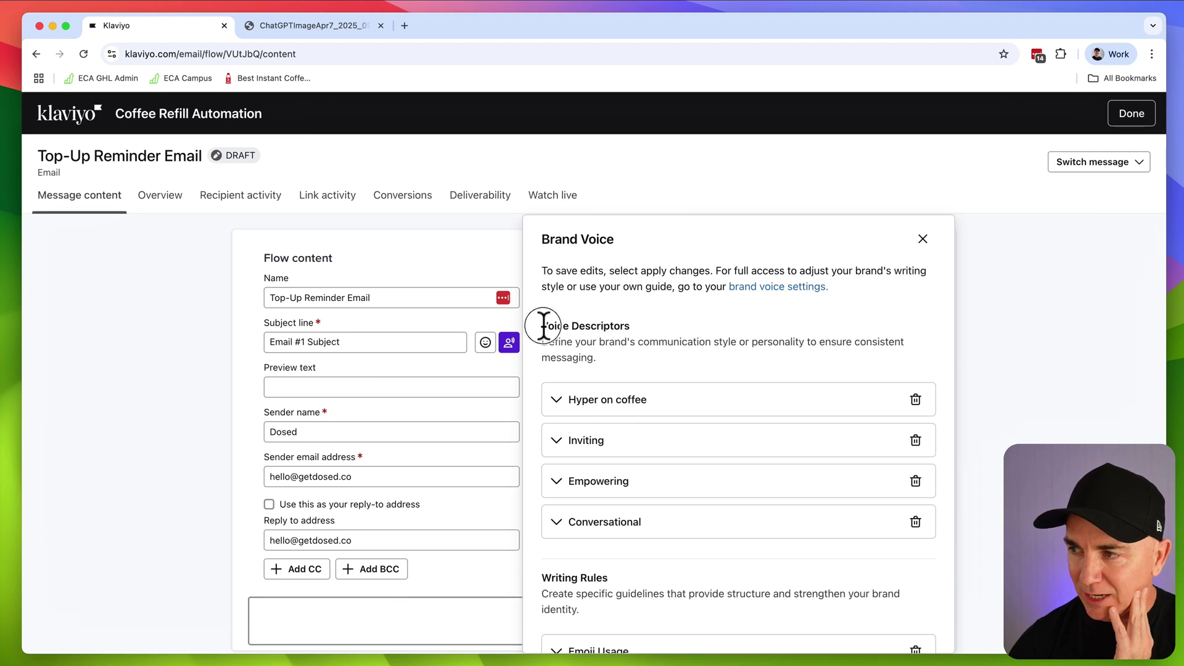
left_click_drag(544, 326, 655, 331)
left_click(658, 333)
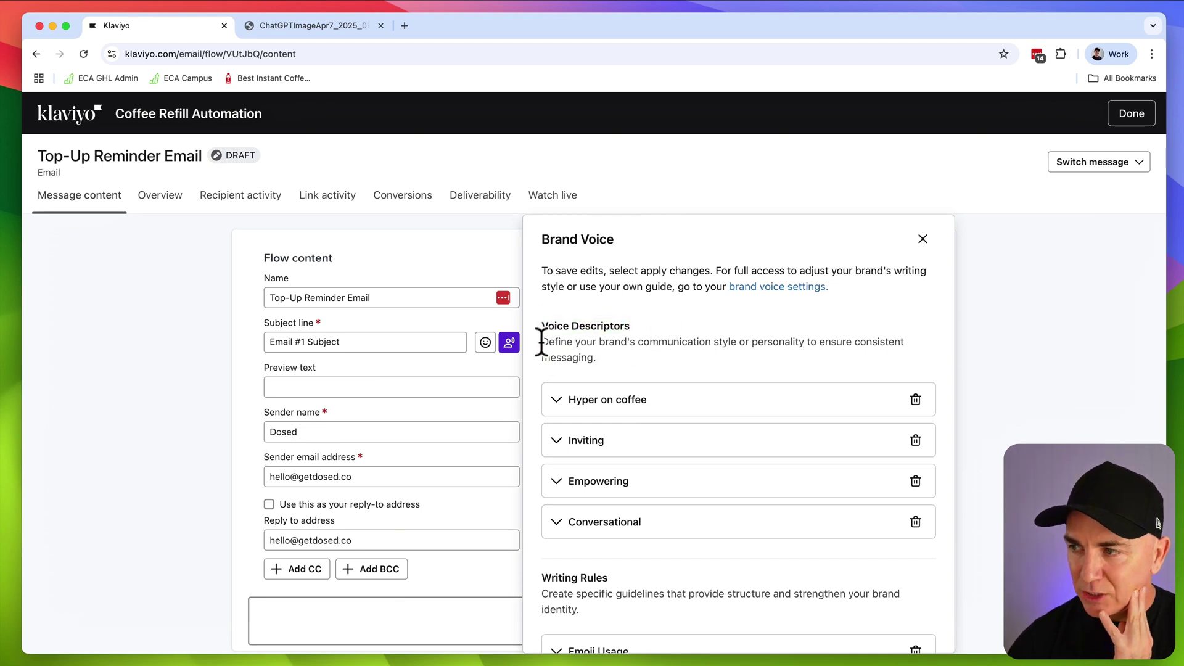
left_click_drag(541, 341, 615, 359)
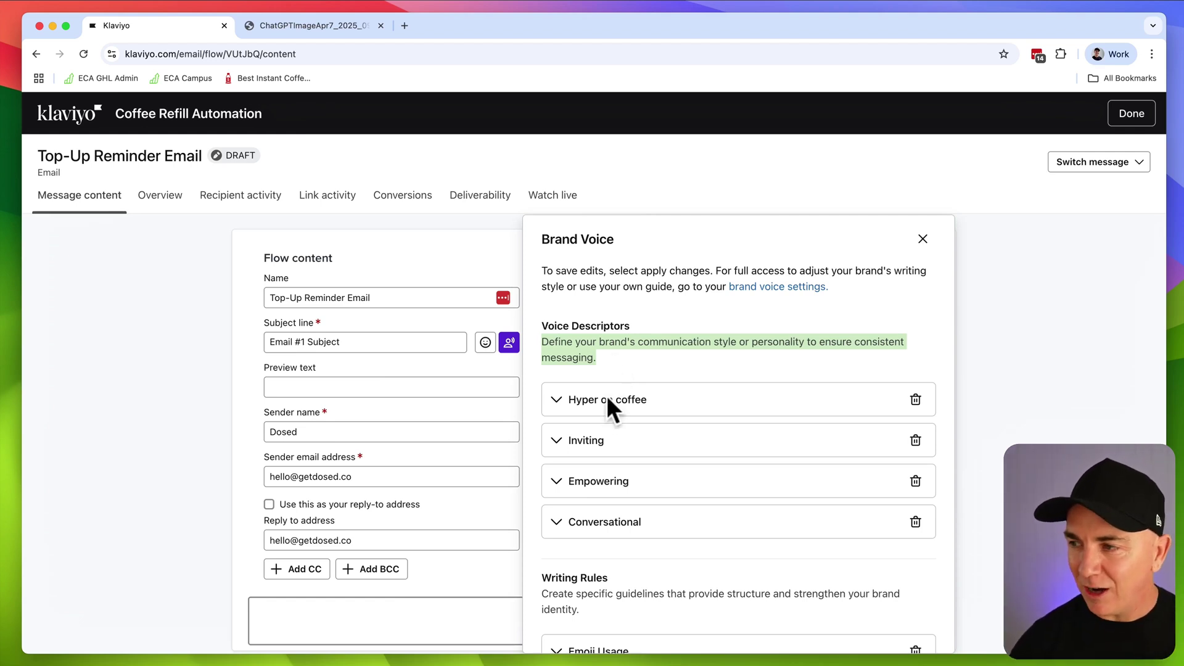
left_click(576, 404)
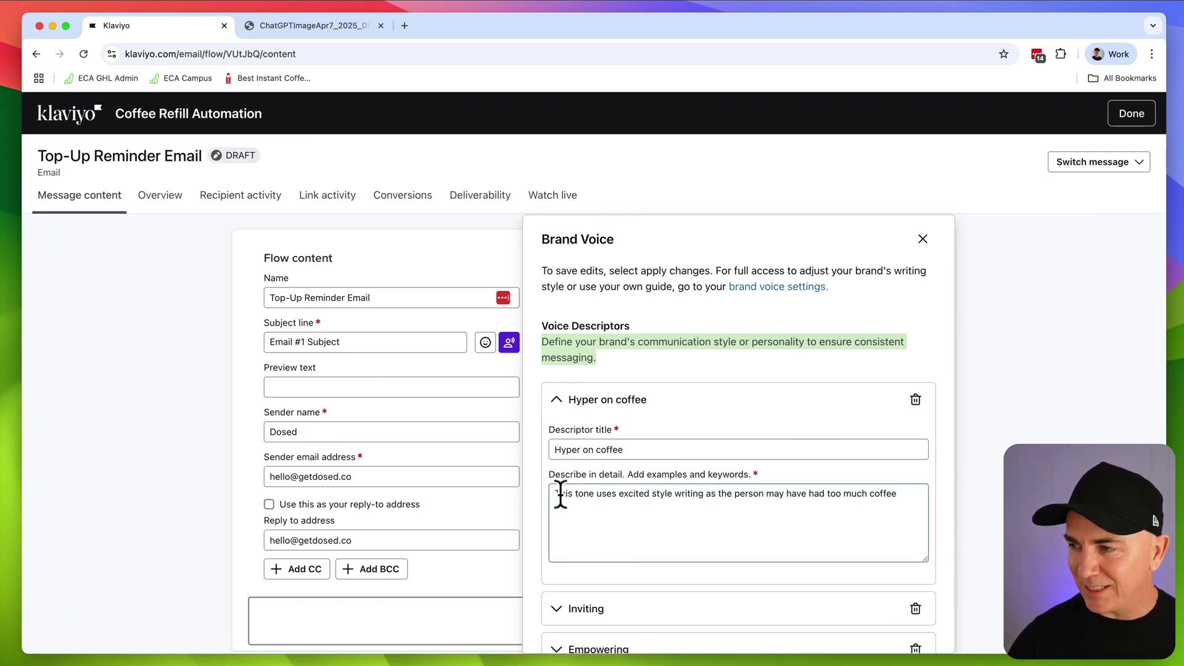
left_click_drag(555, 493, 840, 496)
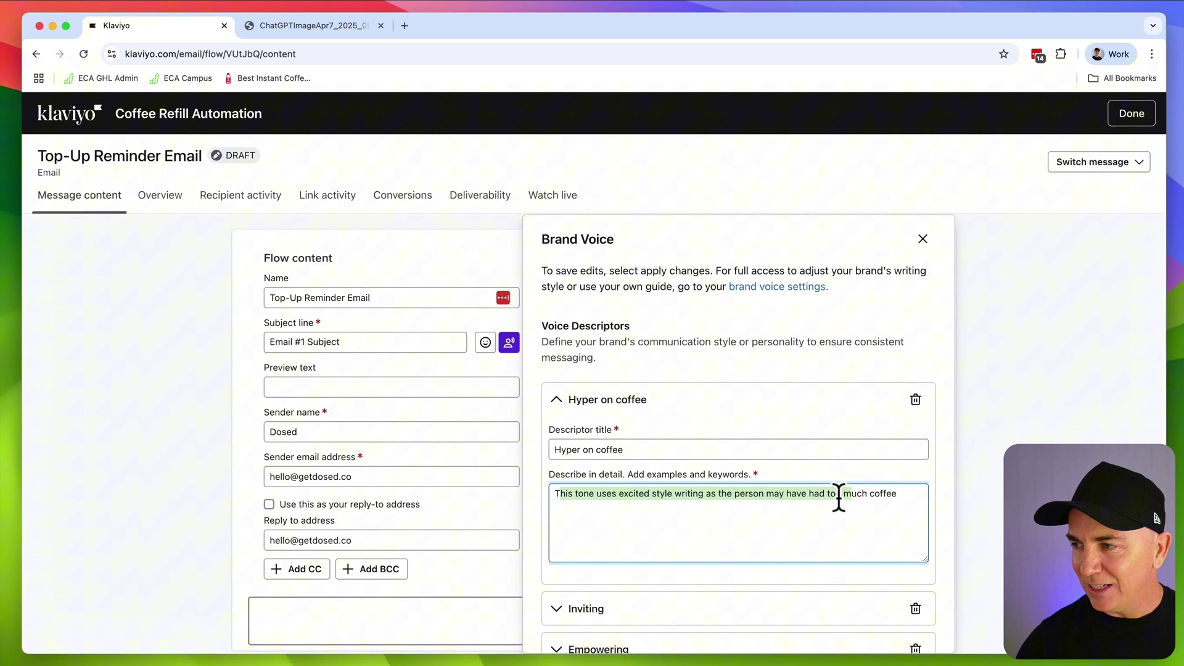
left_click(901, 493)
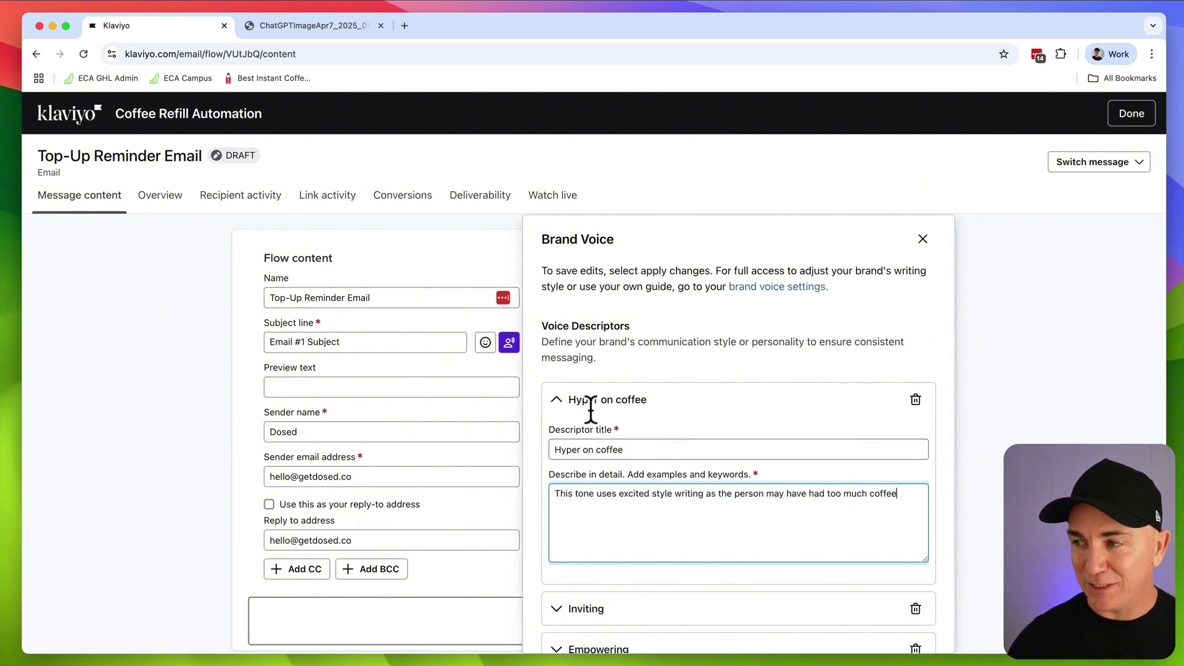
left_click(557, 400)
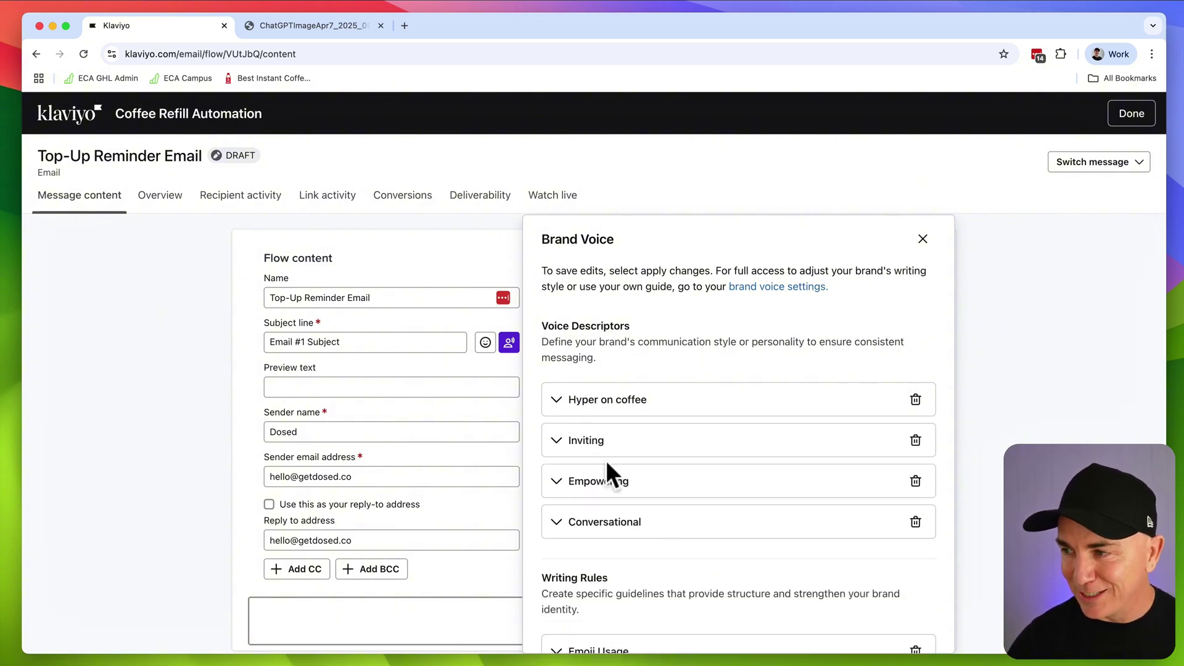
- Expand Inviting plus the Emoji Usage, Punctuation and Call to Action rules, then open full brand voice settings
left_click(557, 443)
scroll(617, 469, "down", 7)
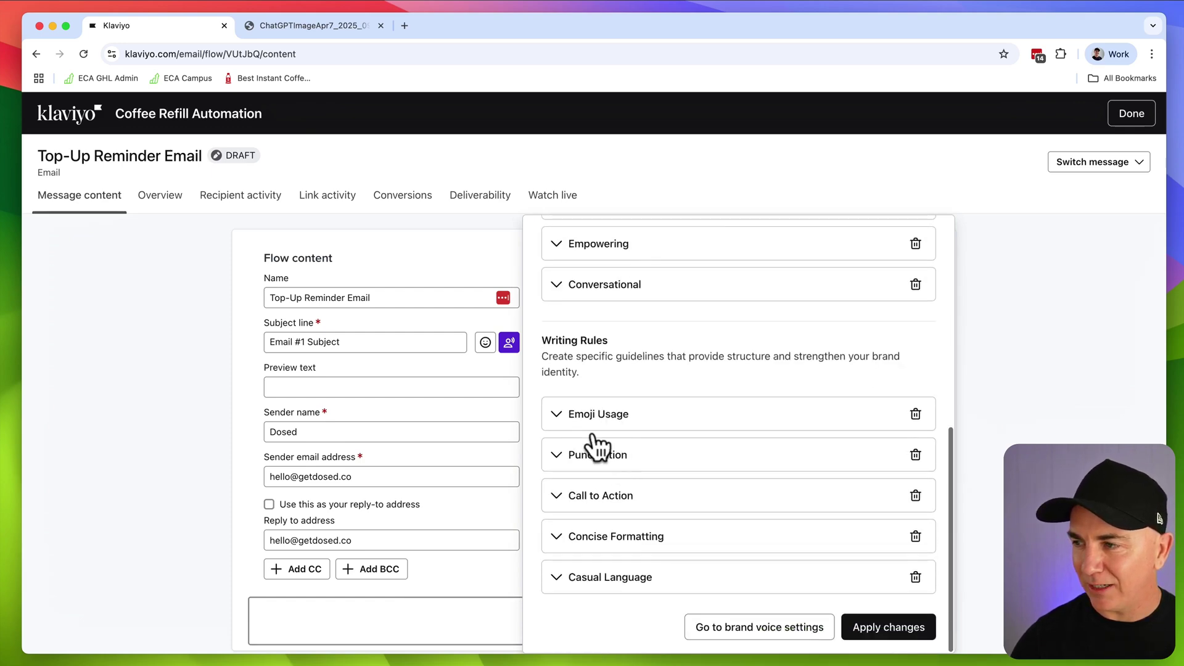
left_click(563, 422)
scroll(624, 475, "down", 1)
scroll(620, 471, "down", 3)
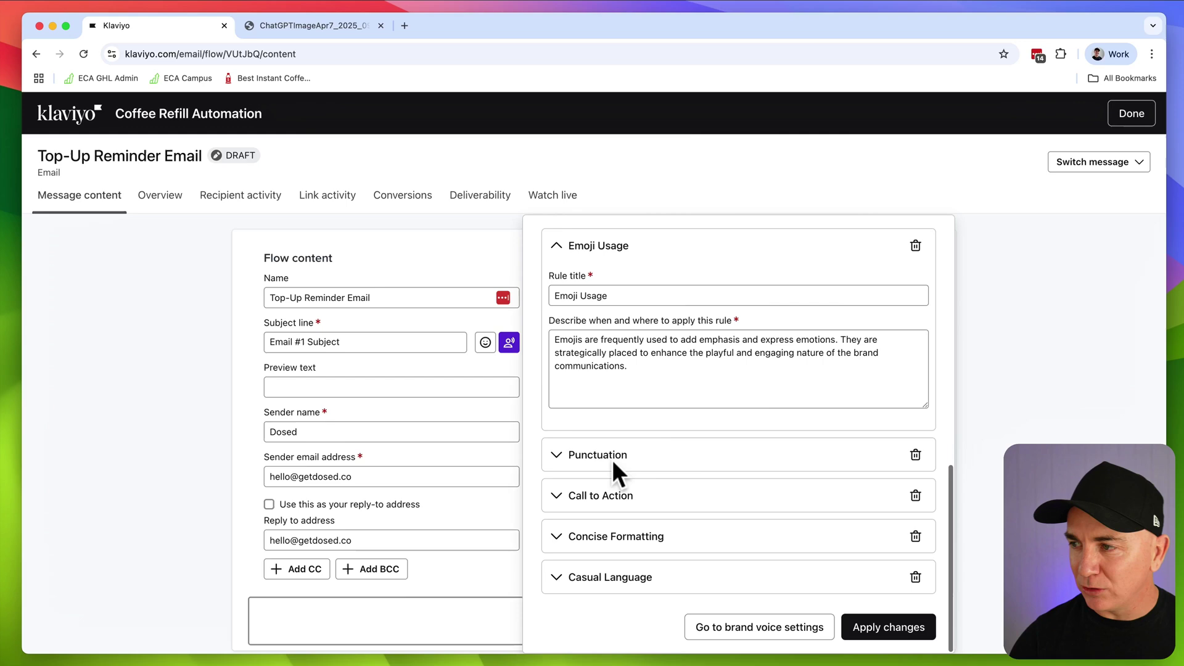
left_click(560, 465)
scroll(611, 481, "down", 2)
scroll(613, 472, "down", 2)
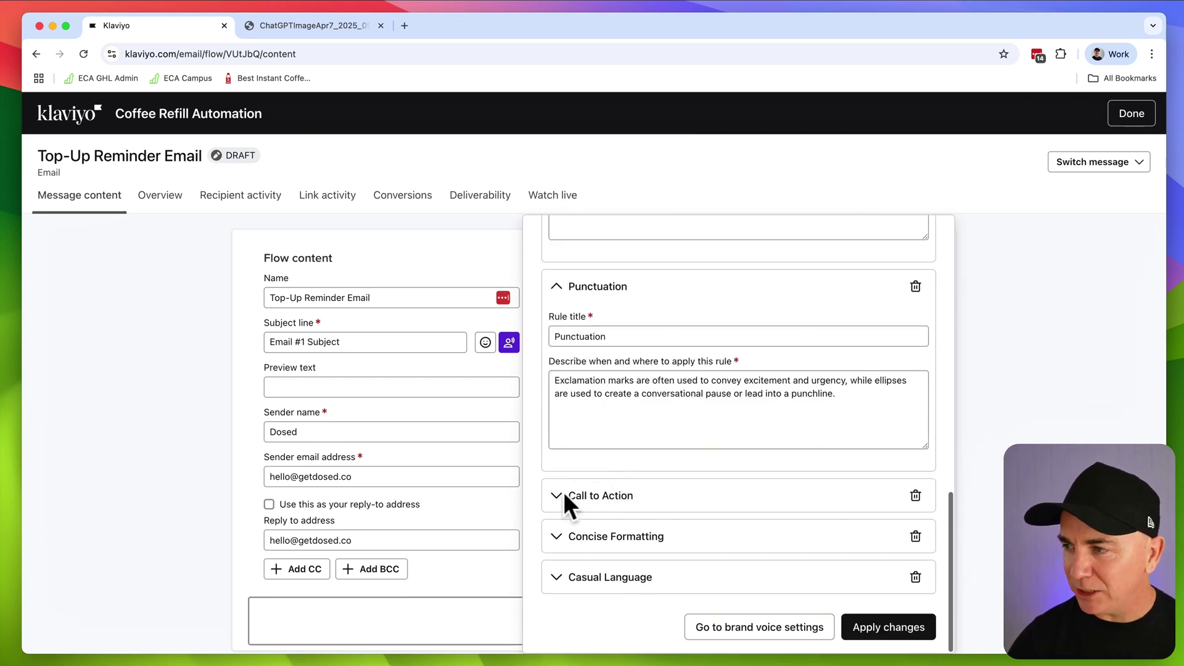
left_click(568, 497)
scroll(645, 510, "up", 1)
scroll(647, 513, "up", 10)
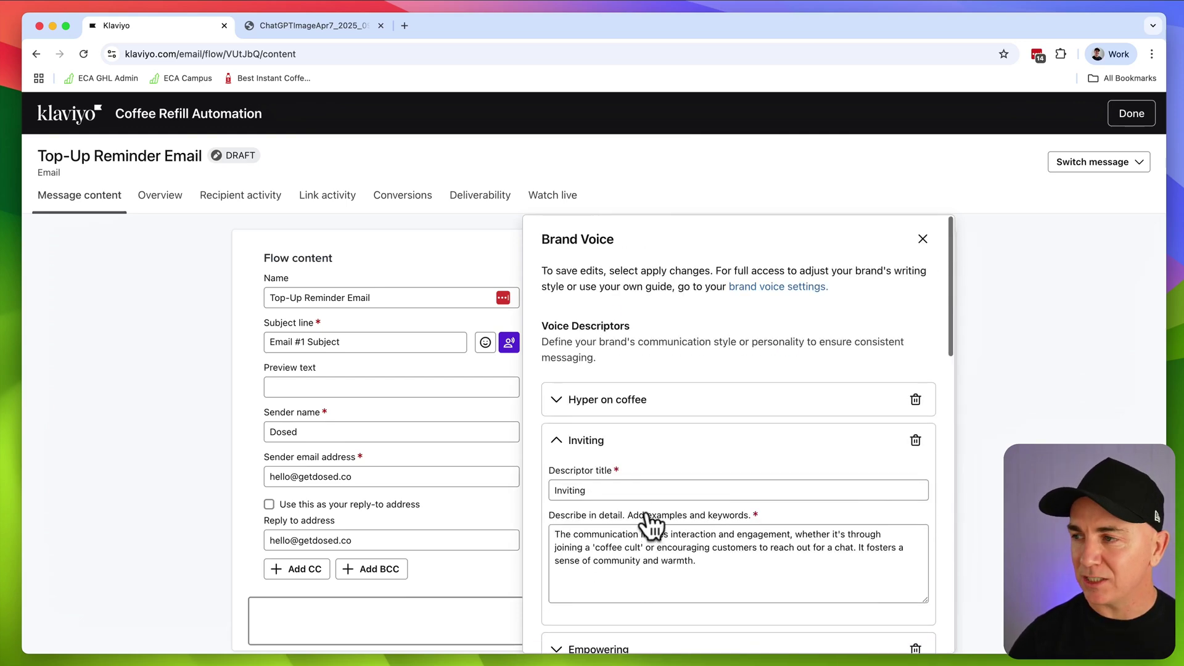
left_click(637, 490)
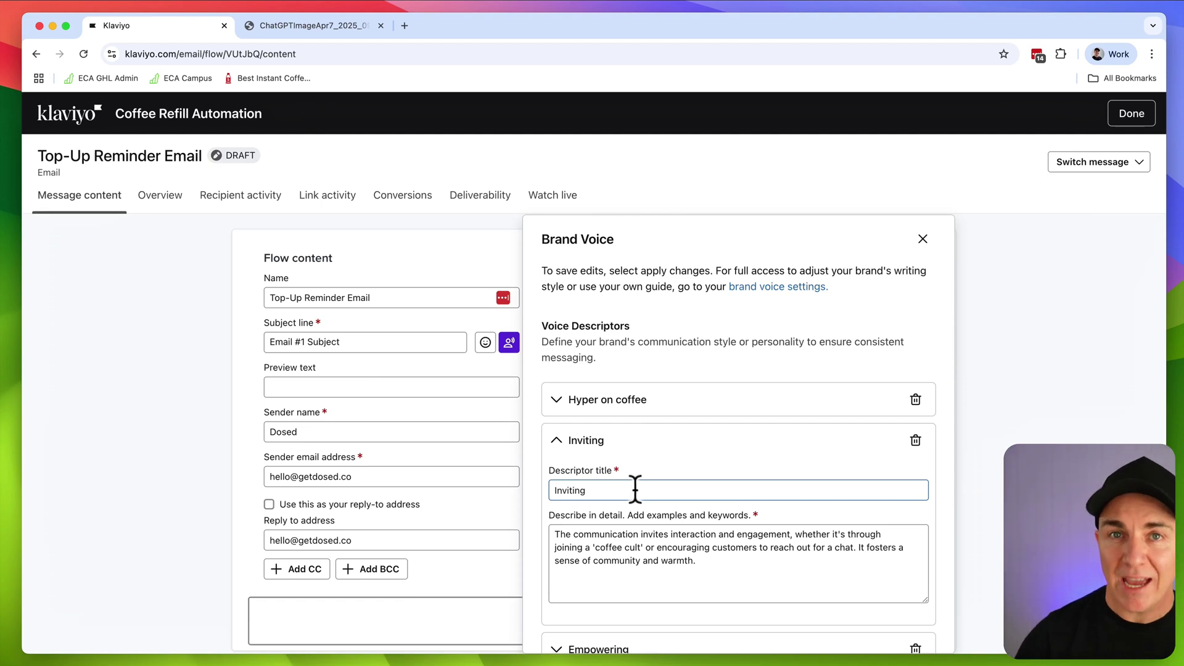
left_click(798, 290)
- View the Images & brand voice settings tab, then return to the Top-Up Reminder Email tab
left_click(460, 24)
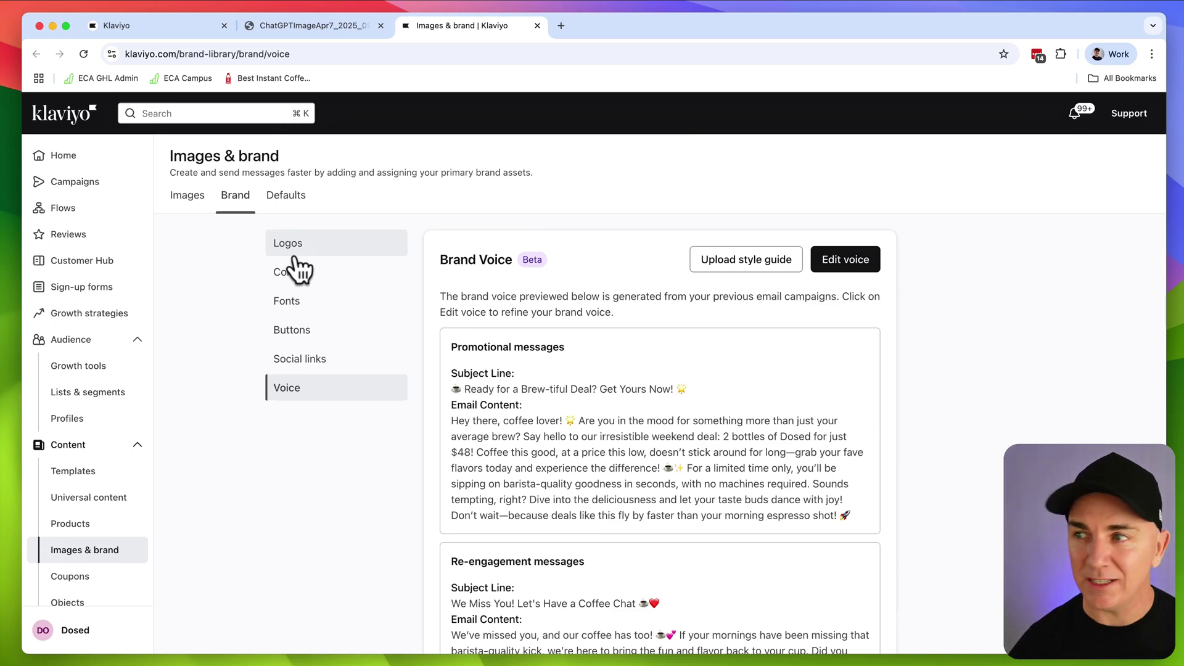
key("super+1")
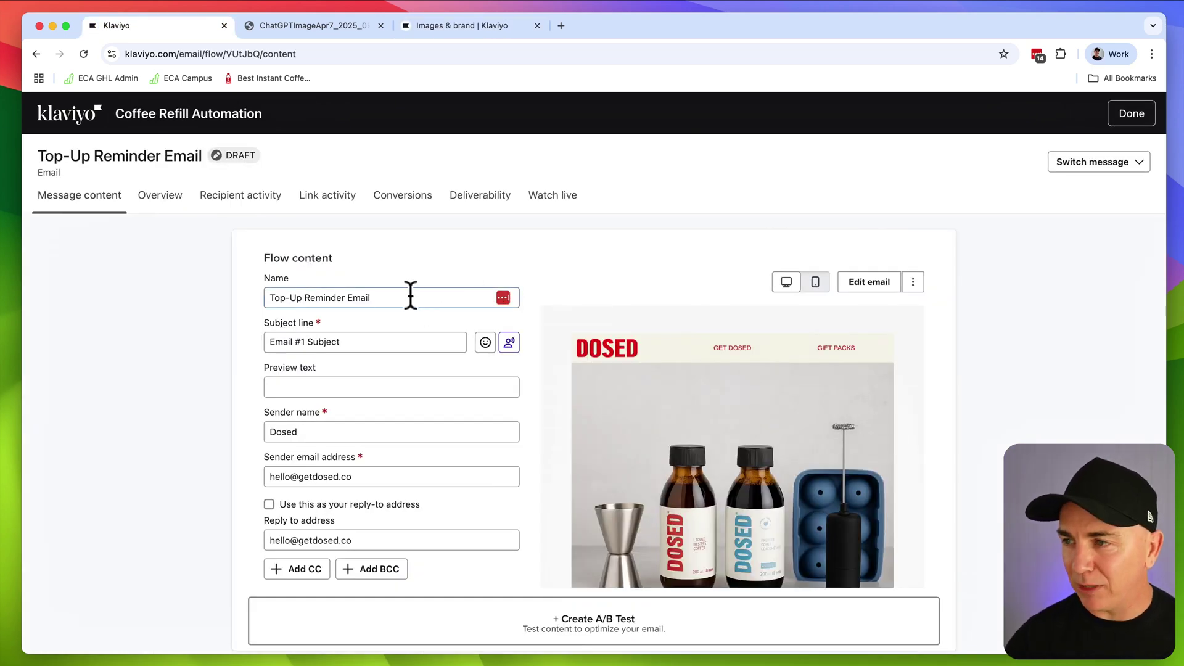
- Replace the subject line with 'Need some more coffee'
left_click(372, 341)
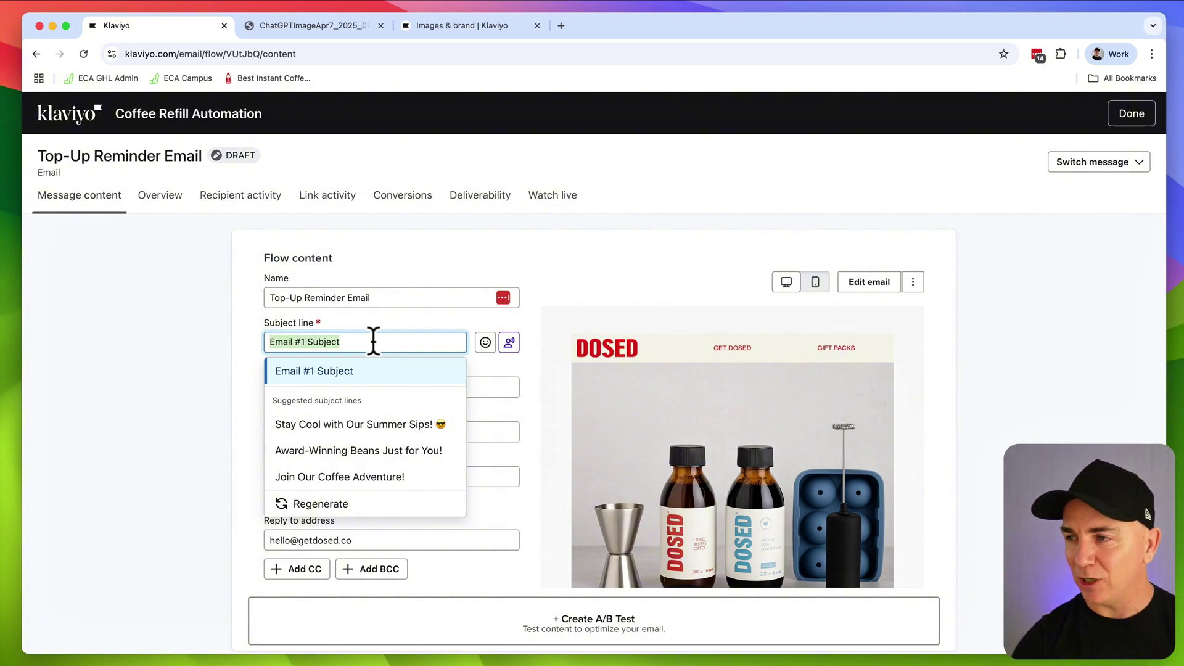
type("N")
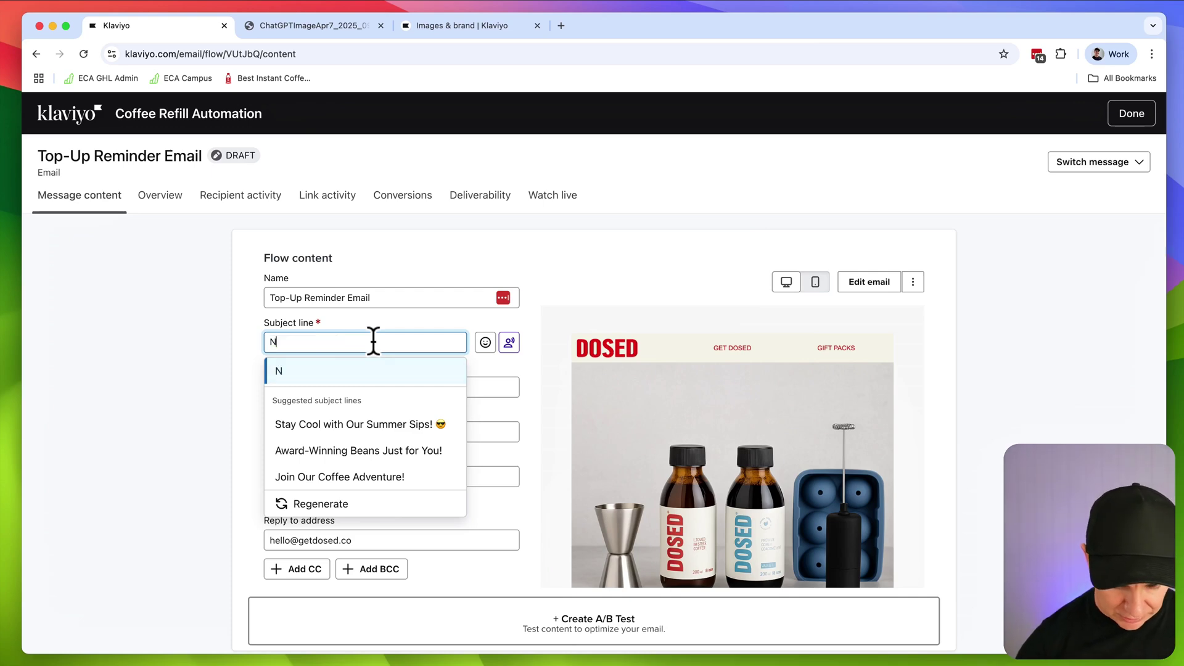
type("eed some more coffee")
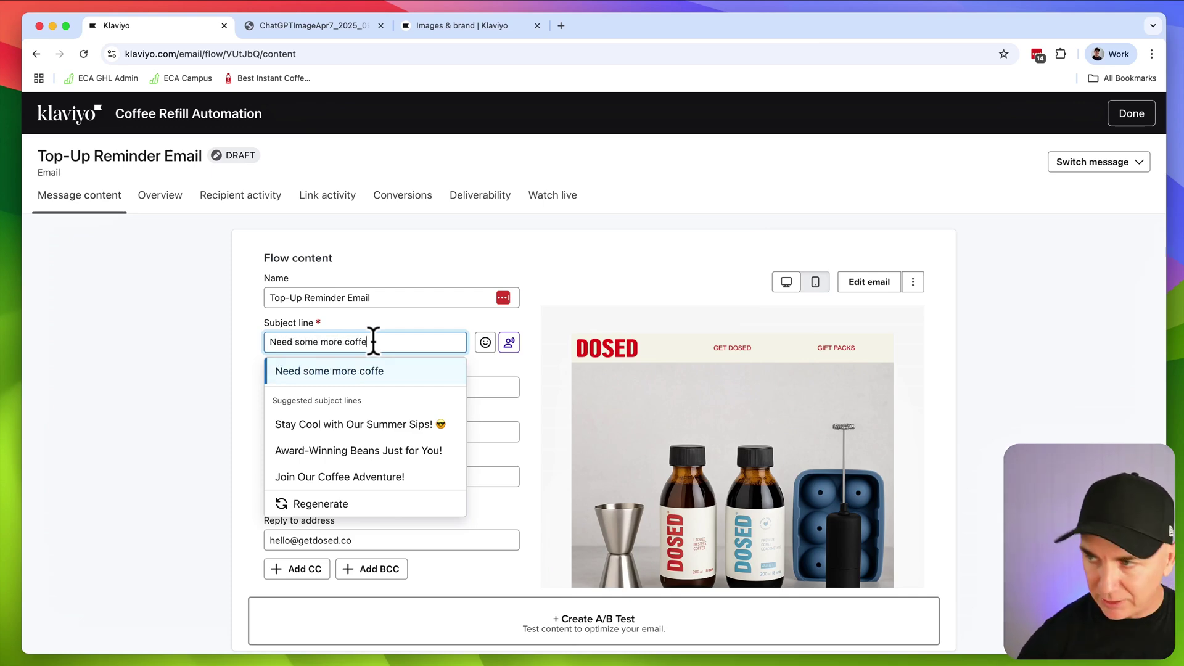
left_click(357, 371)
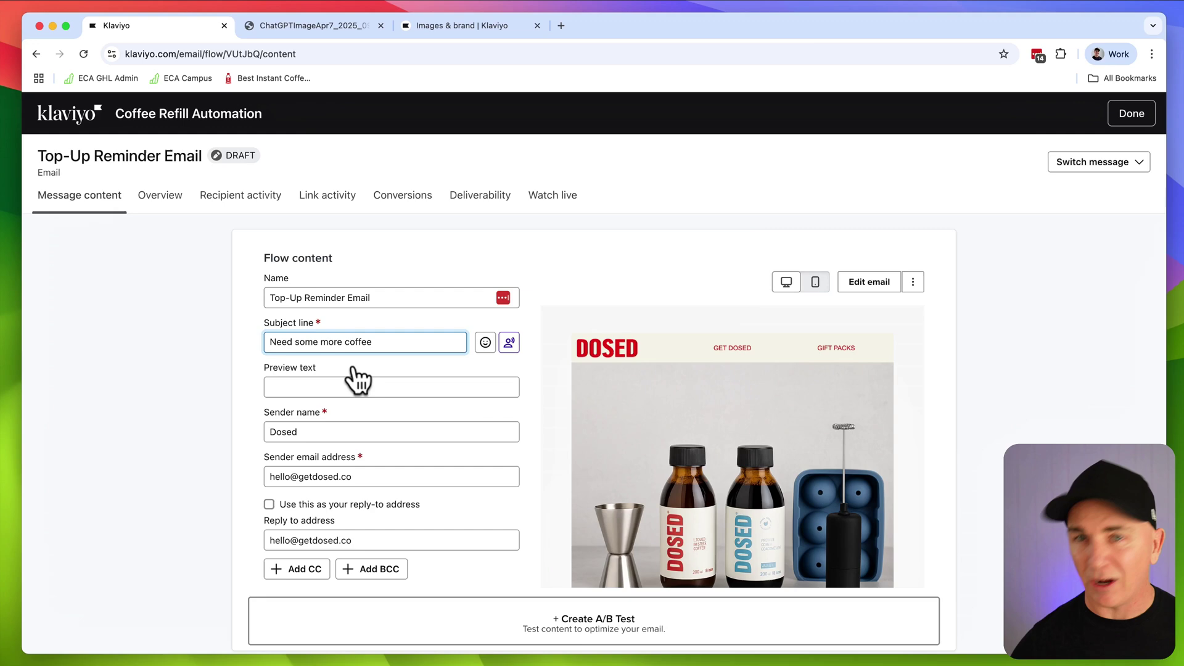
- Regenerate the AI suggestions and use 'Time for a Coffee Boost!' as the subject line
left_click(390, 343)
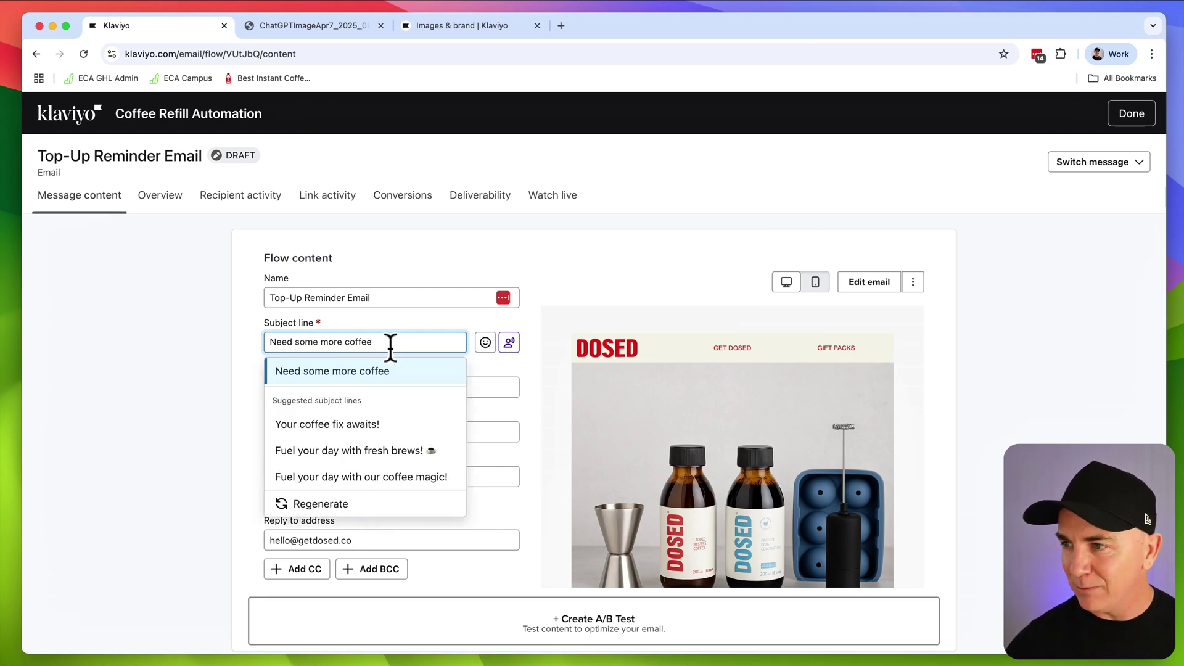
left_click(315, 505)
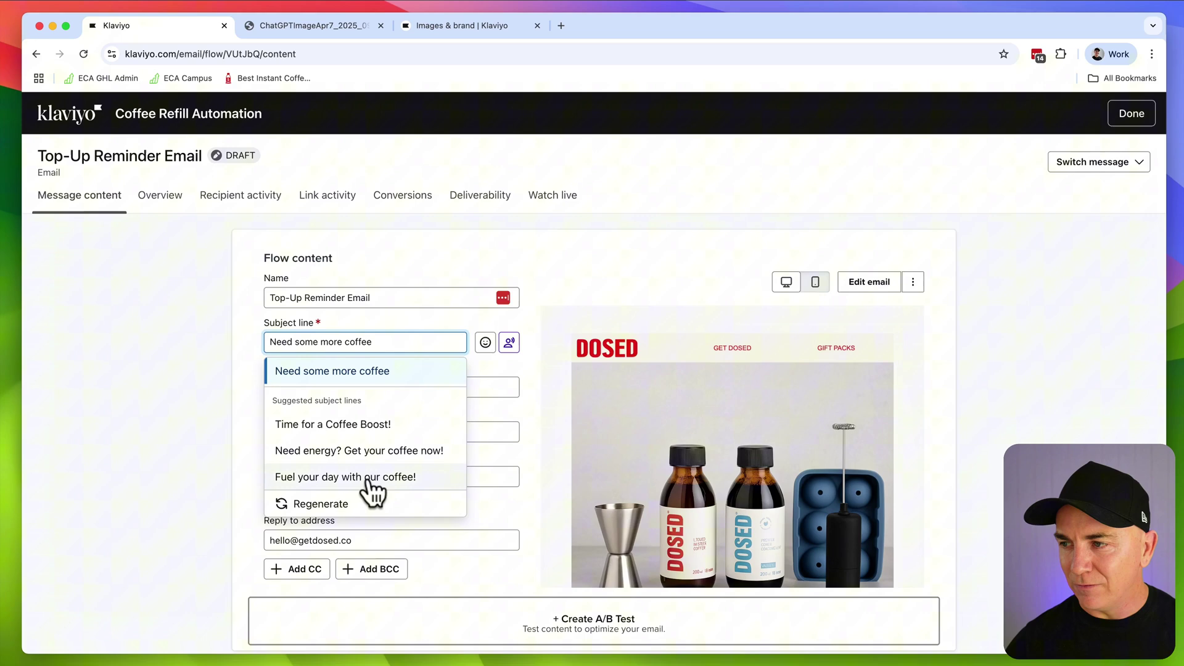
scroll(373, 484, "down", 1)
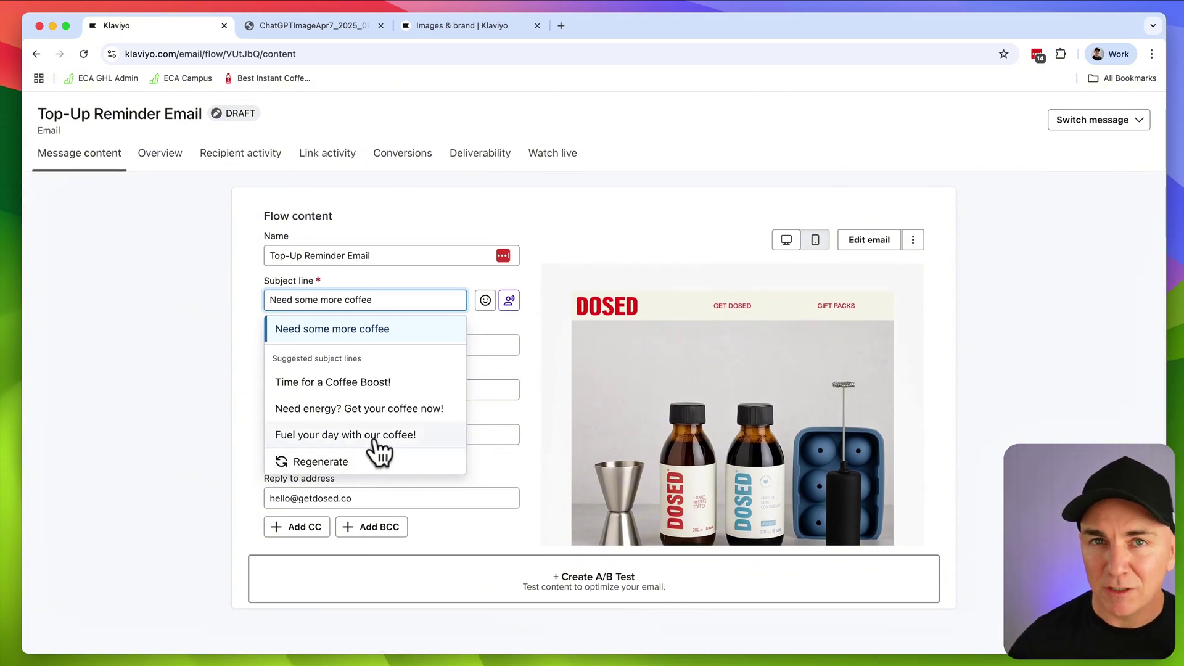
left_click(367, 386)
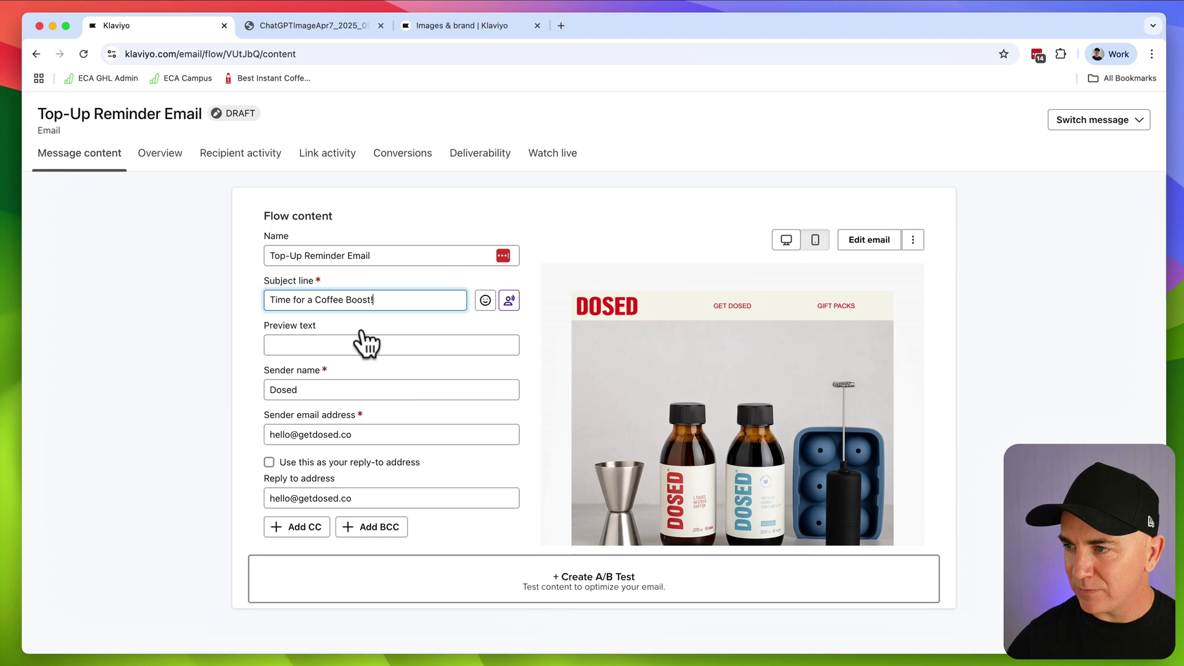
- Enter 'Reminder to buy' as the subject, regenerate, and pick 'Grab your coffee - it's time!'
left_click(414, 299)
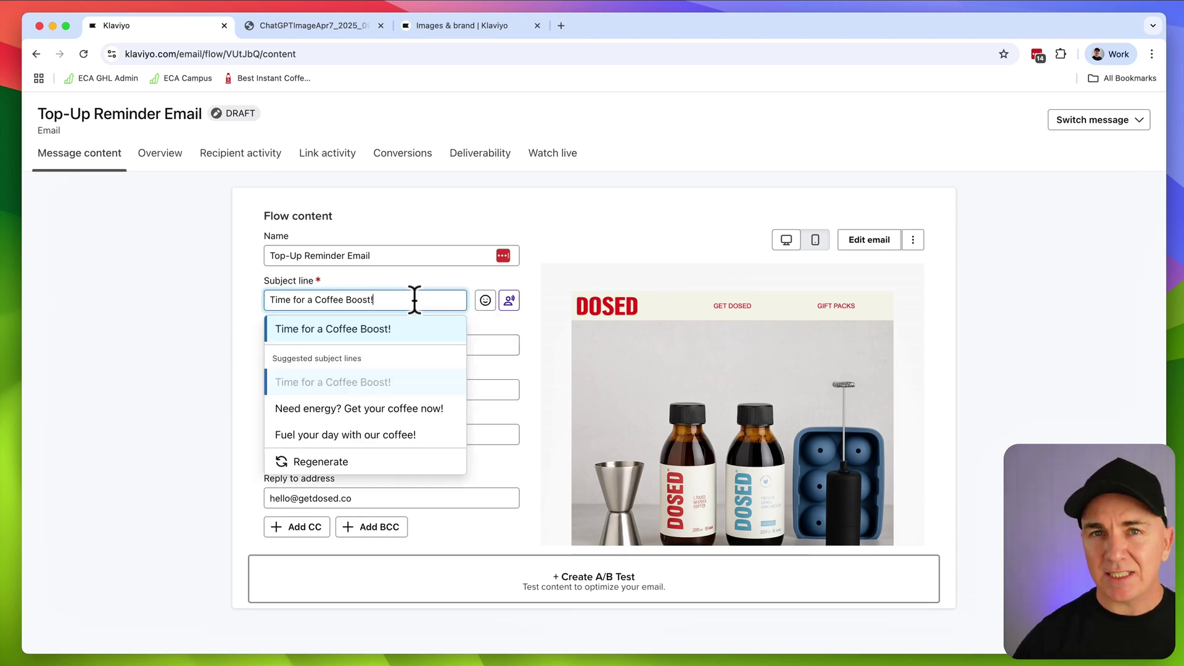
type("Reminder to t")
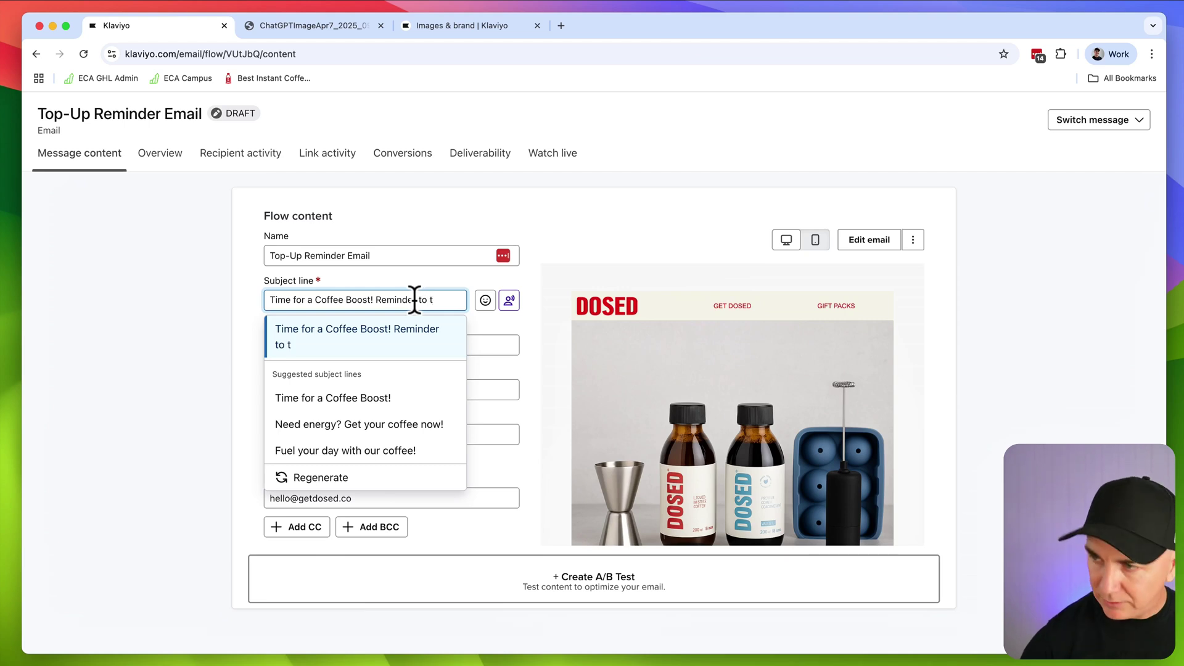
key("BackSpace")
type("buy")
left_click(338, 480)
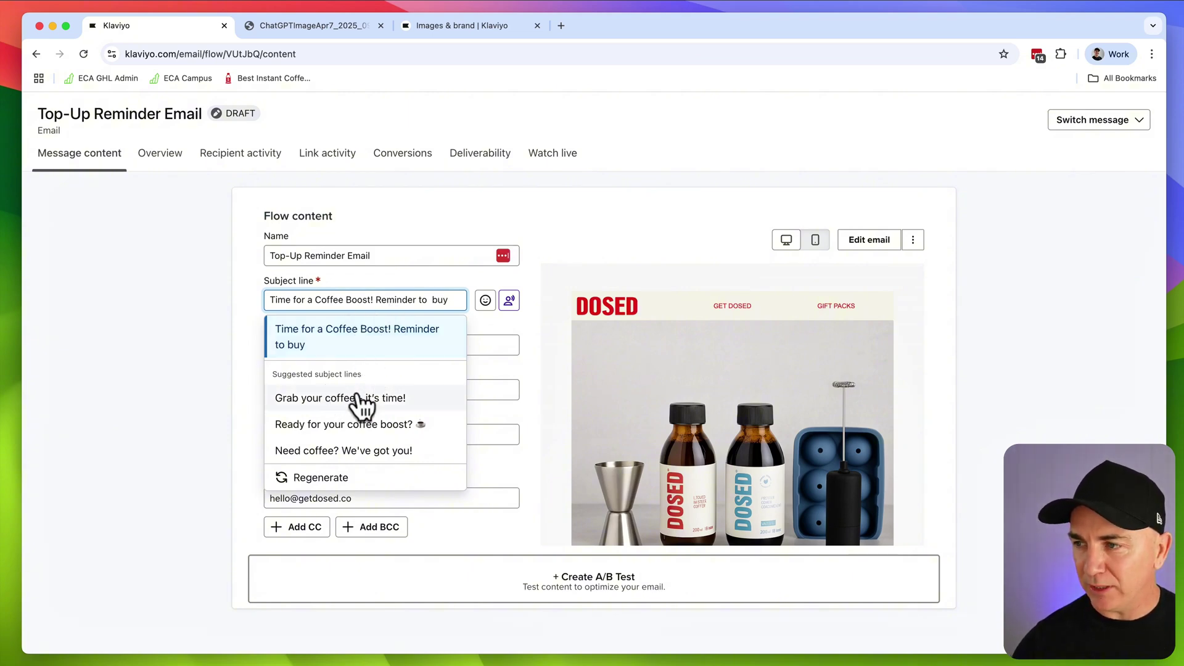
left_click(310, 401)
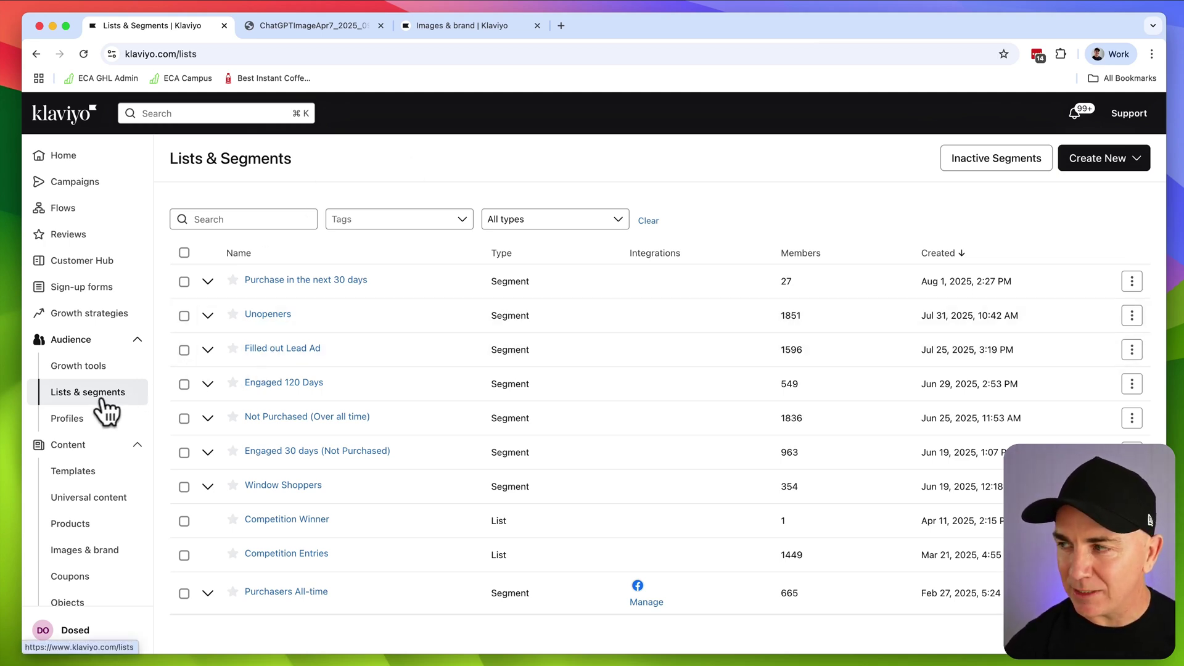
- Create a segment named 'Refill prospect' and begin describing customers who purchased only once
left_click(1088, 158)
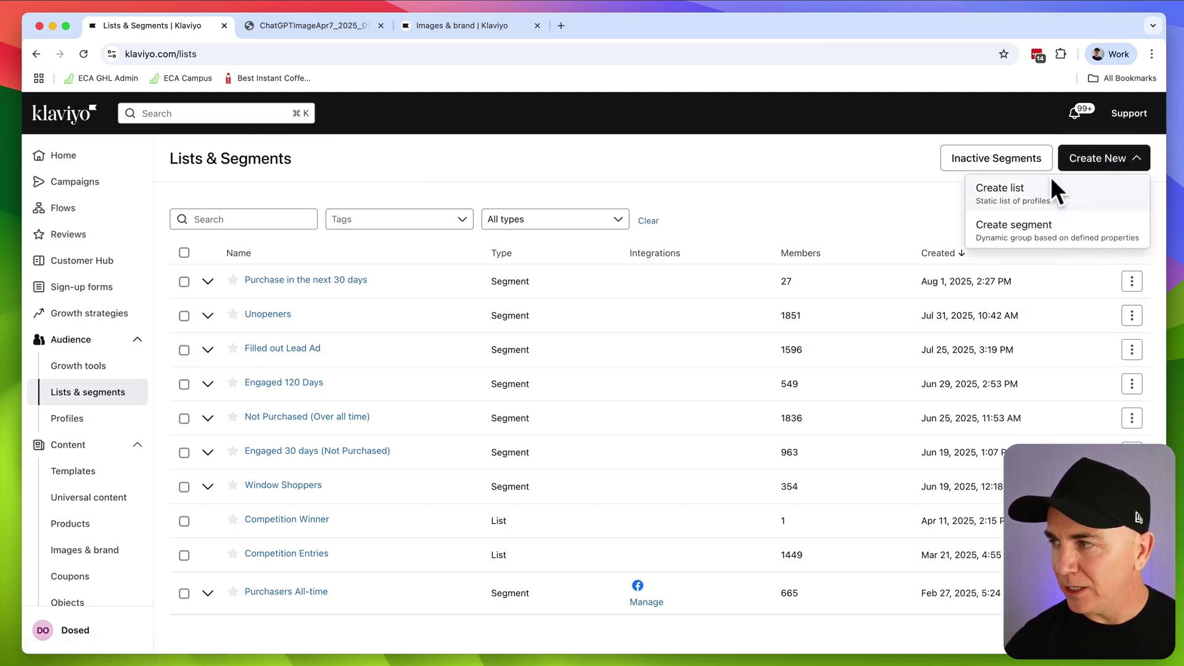
left_click(1021, 231)
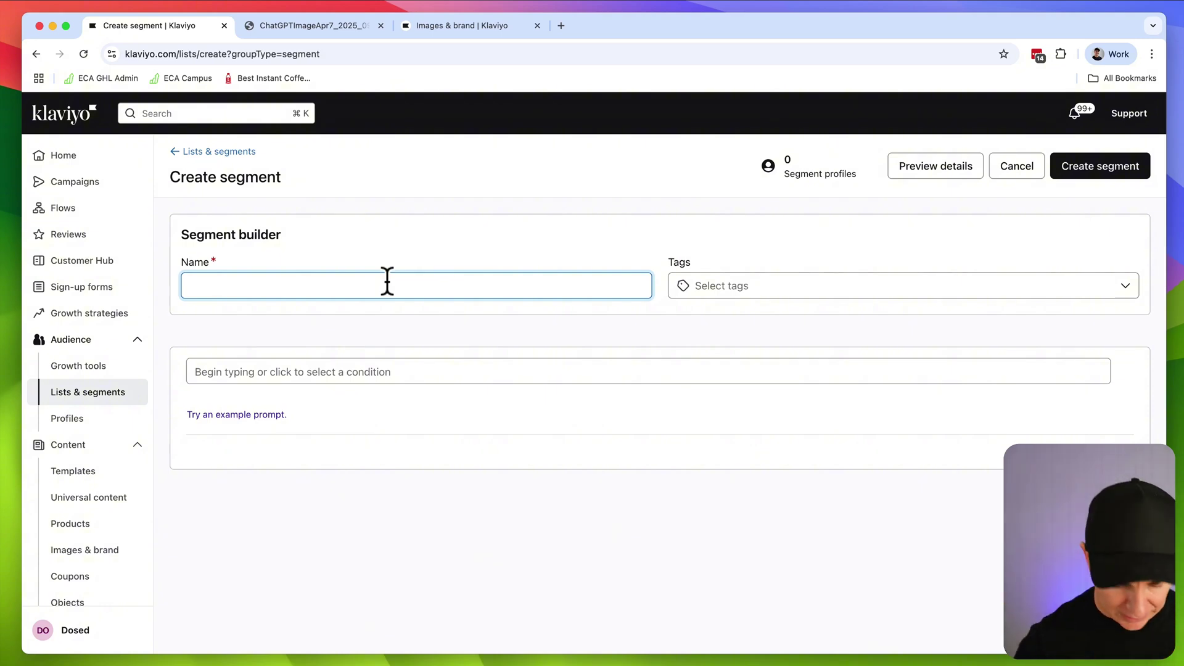
type("Refil")
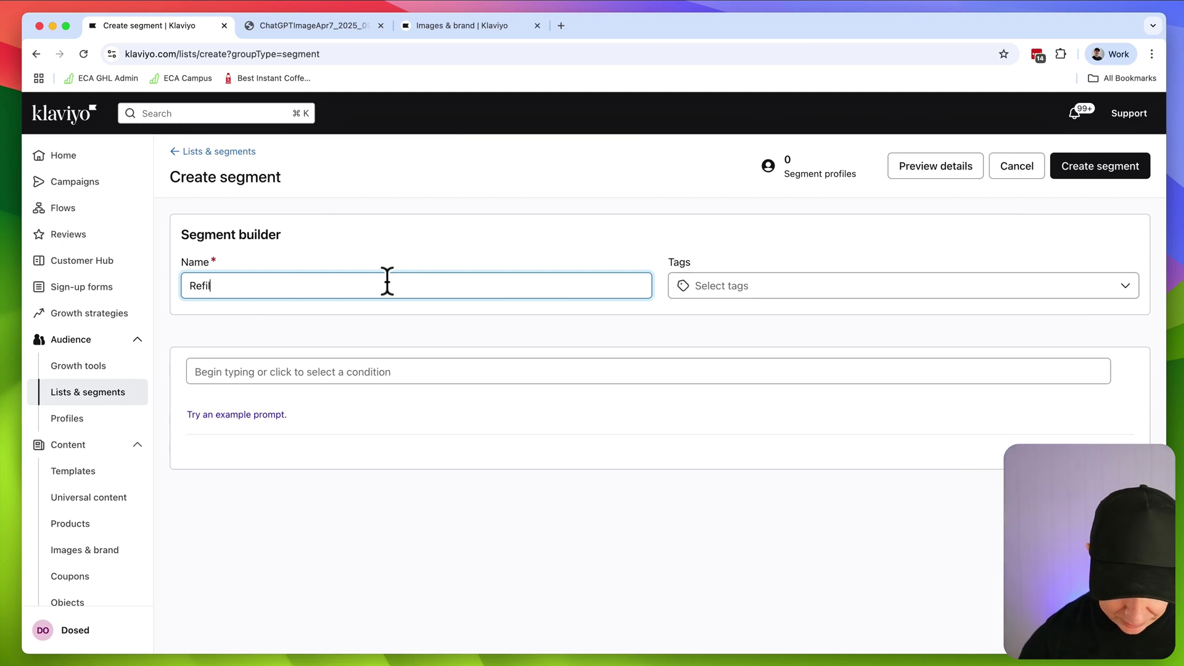
type("l pro")
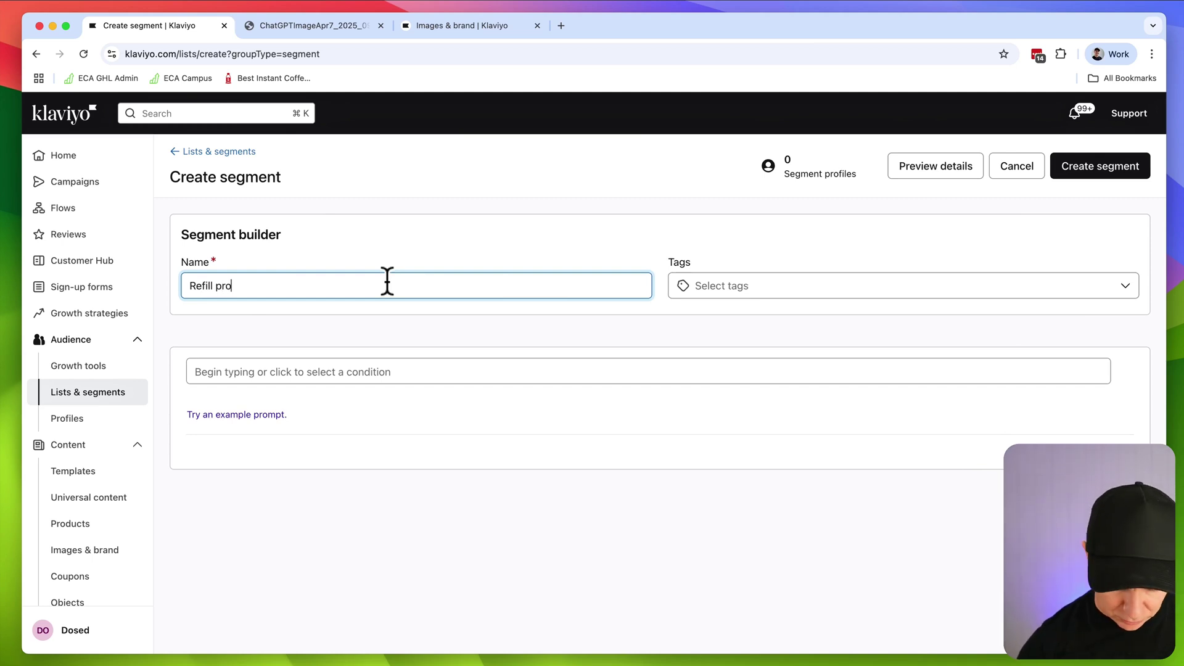
type("spect")
left_click(329, 372)
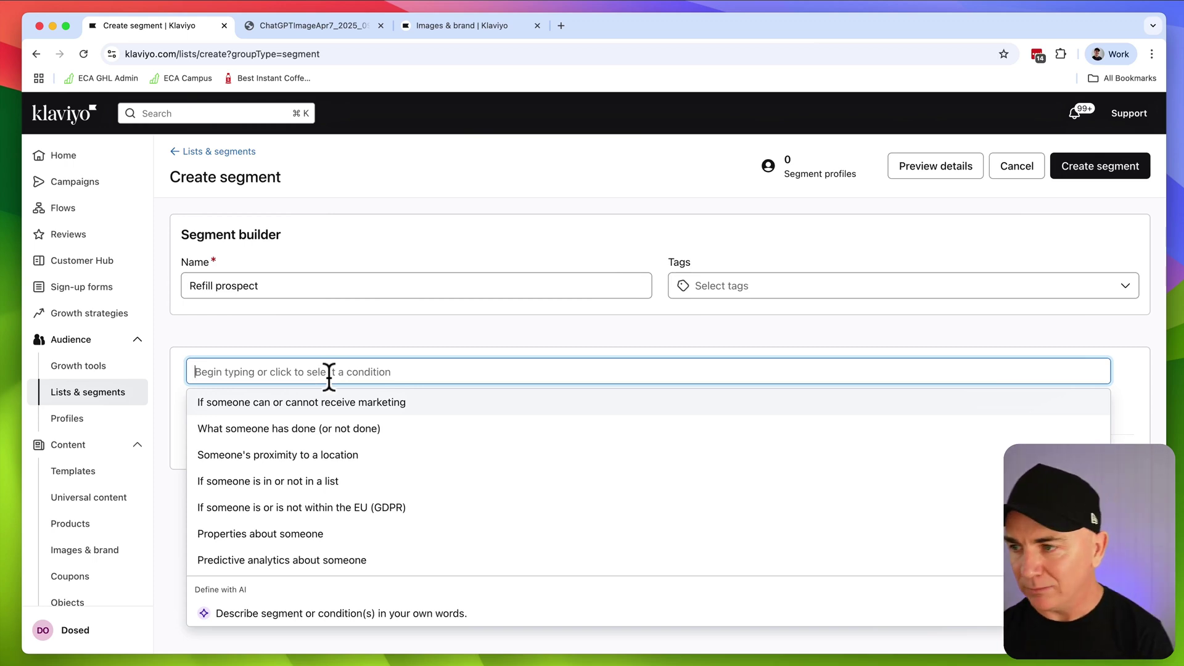
type("customers who have onl")
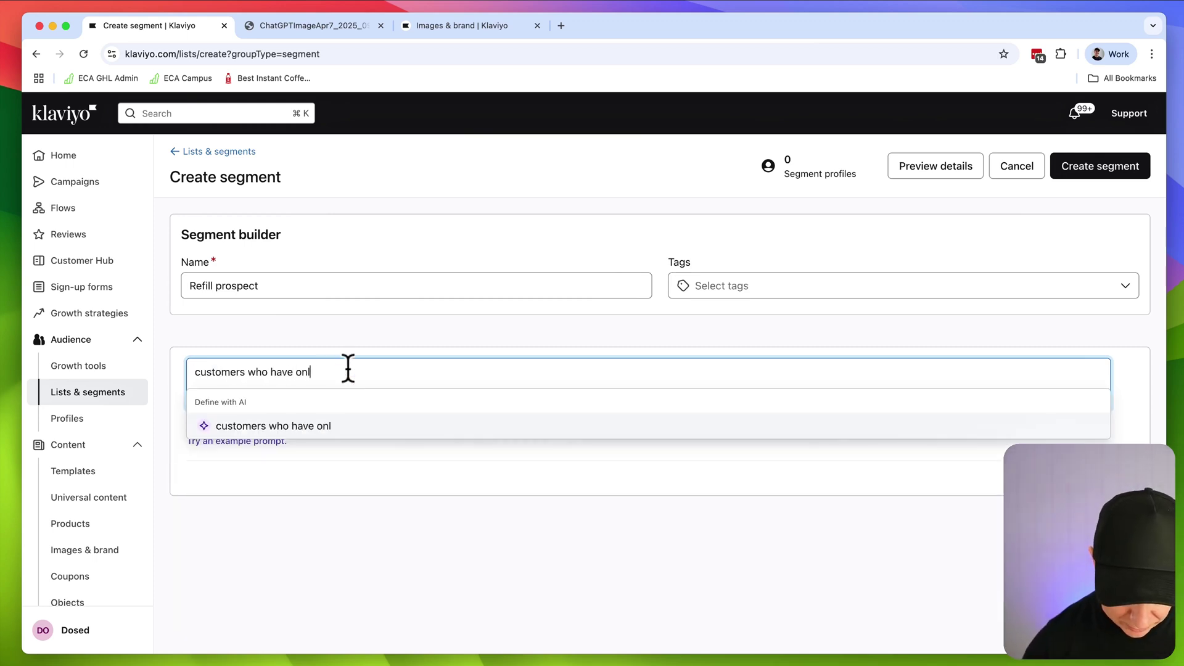
type("y purch")
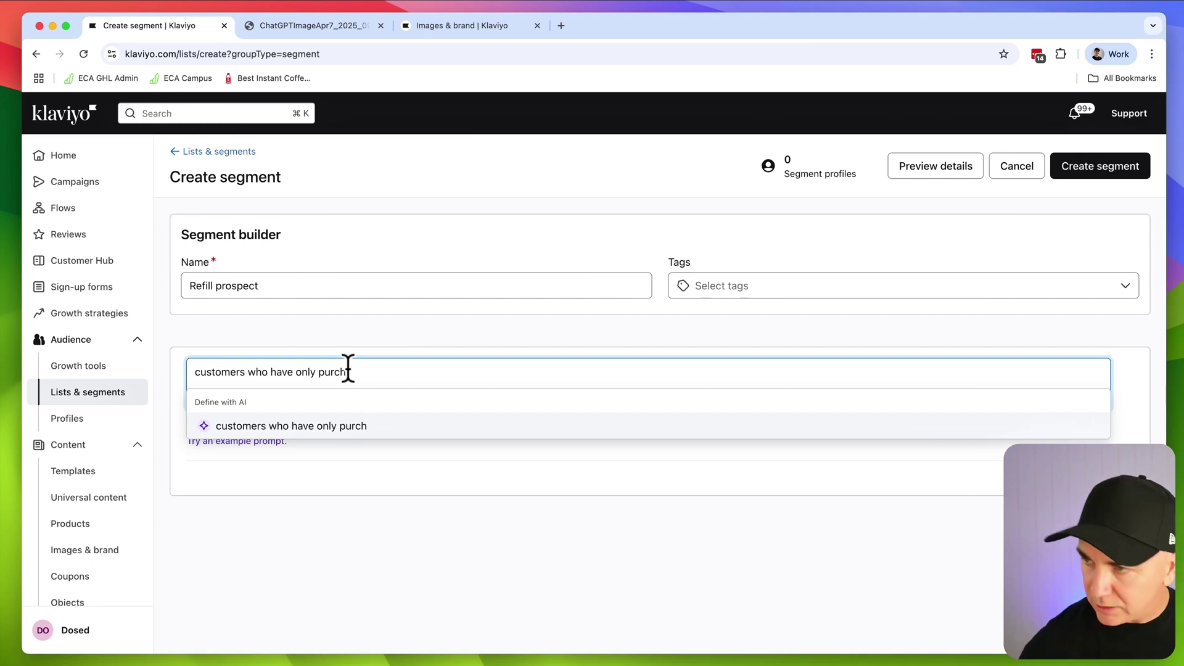
type("ased once")
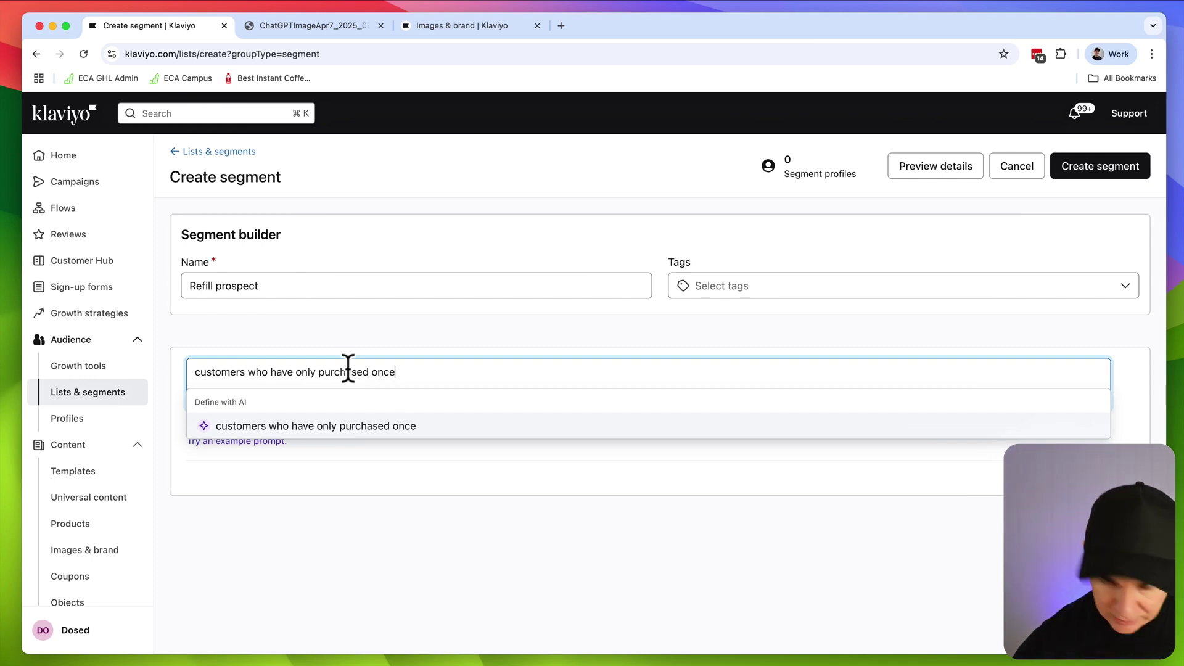
type(" over")
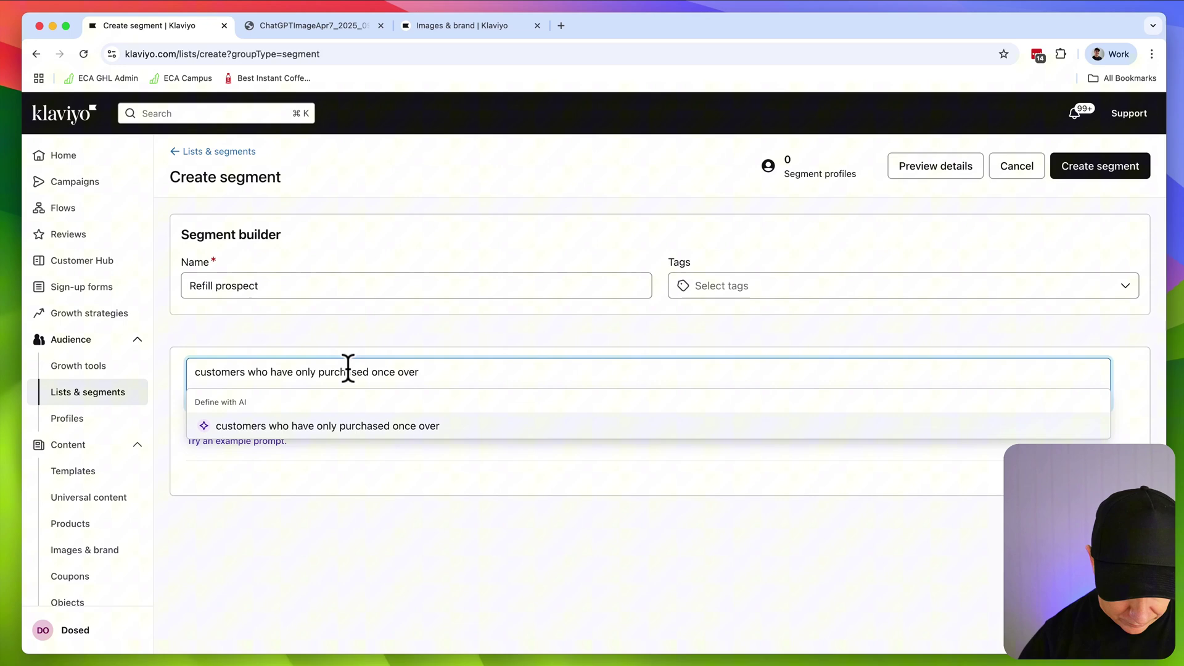
- Finish the description with '35 days ago' and generate the AI Placed Order conditions
type("35 days ago")
key("Return")
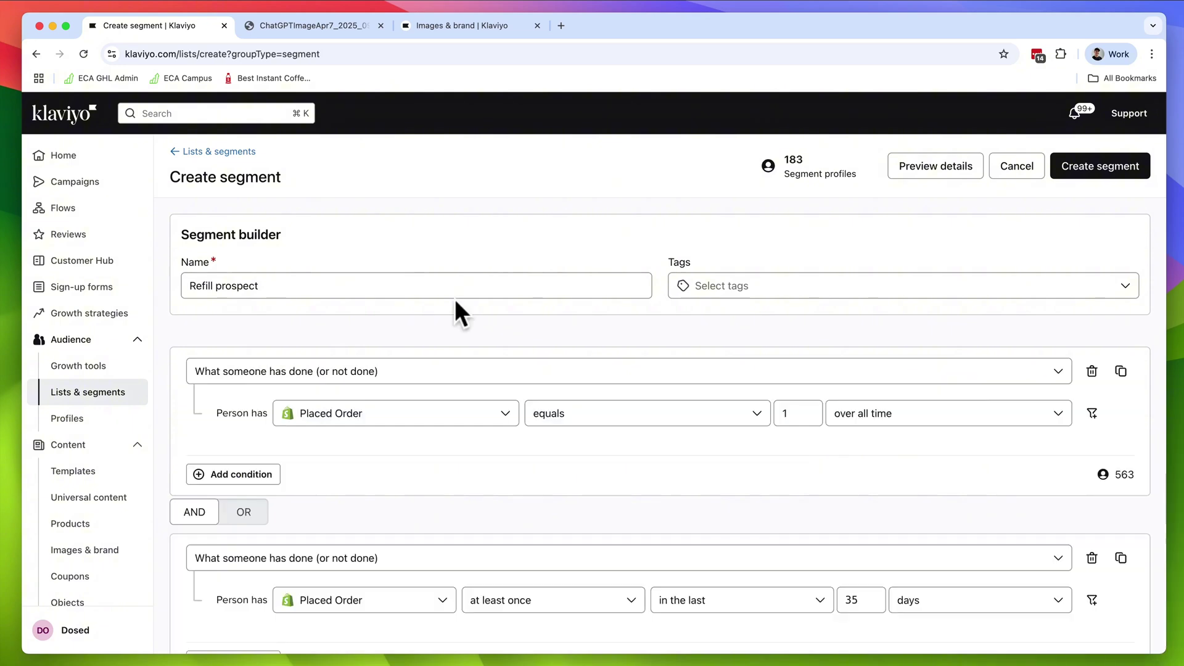
scroll(336, 370, "down", 1)
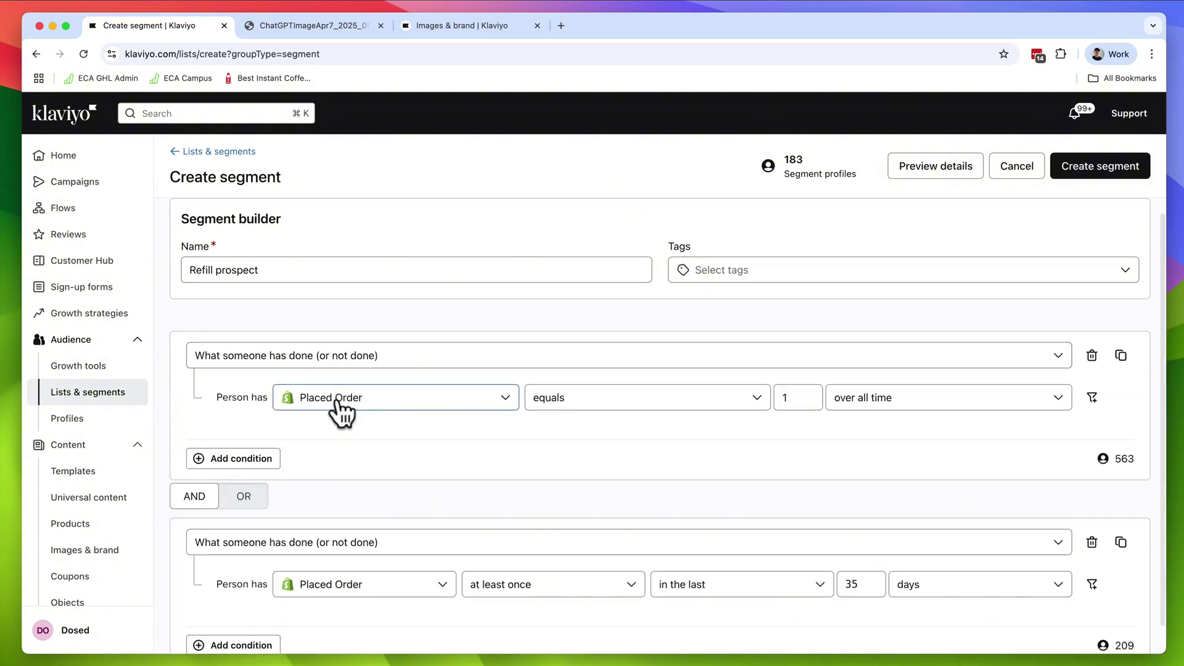
scroll(584, 461, "down", 1)
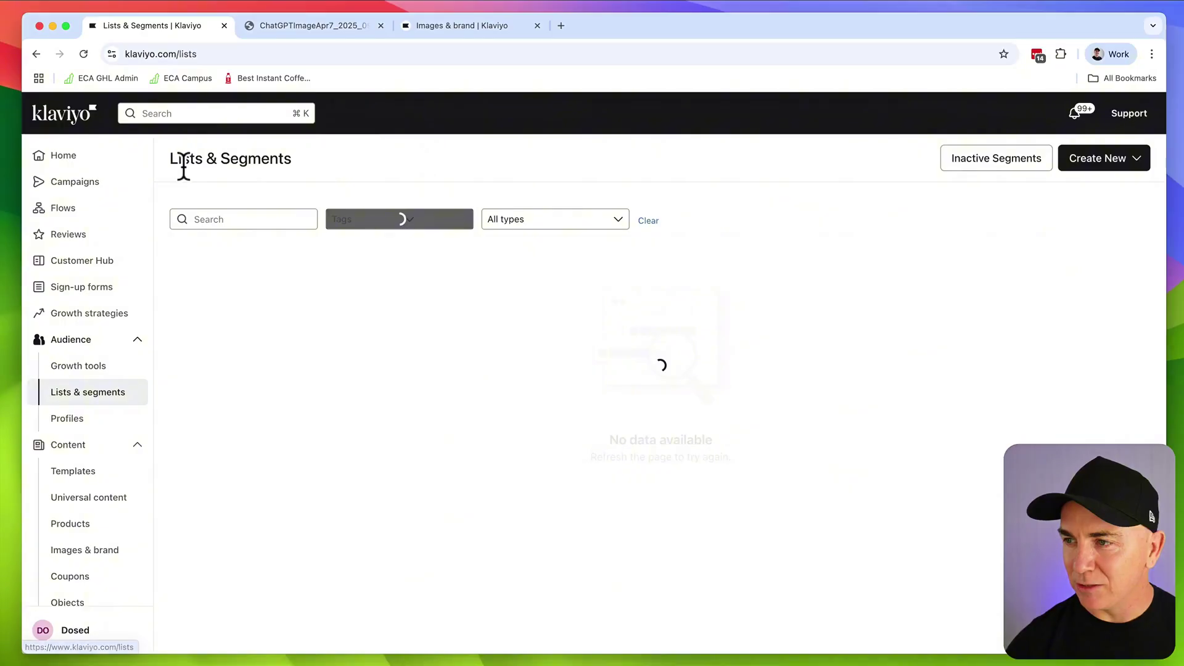
- Create a 'Likely to buy' segment and have AI build its average-days-between-orders condition
left_click(1089, 161)
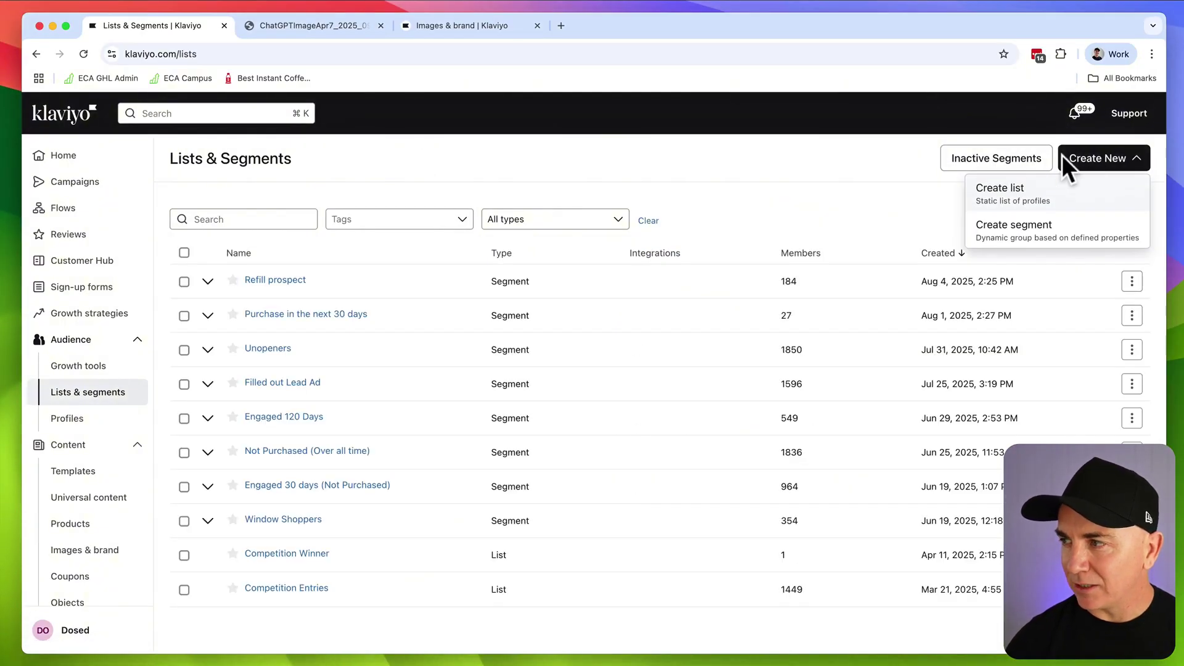
left_click(1012, 233)
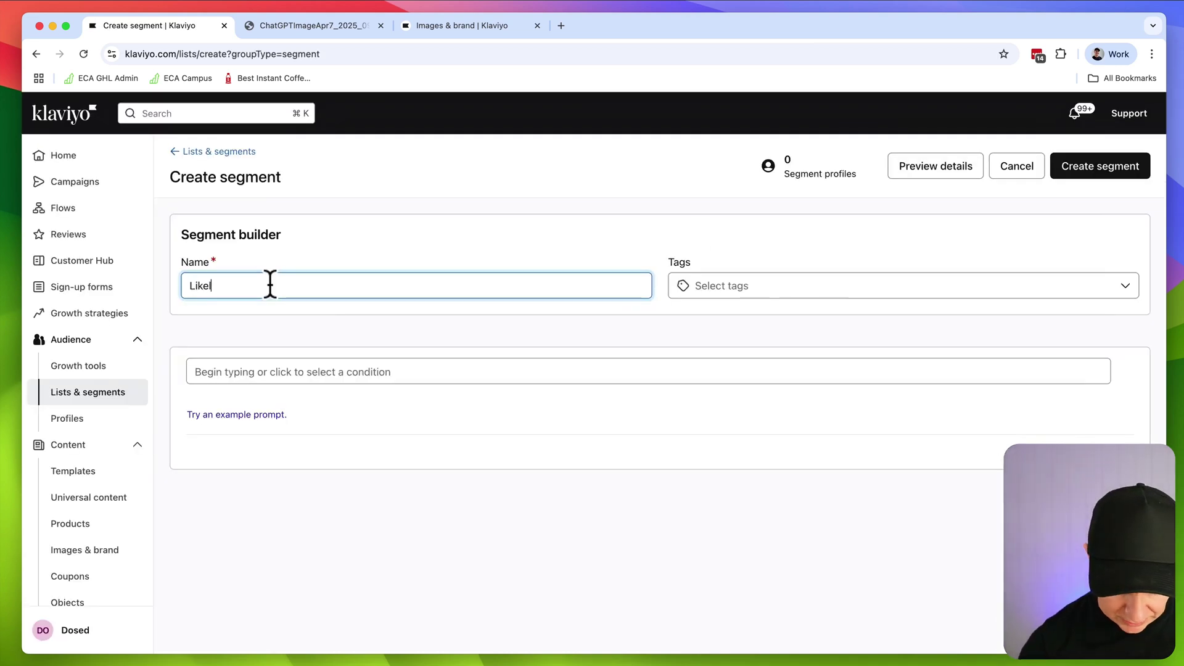
type("Likely to b")
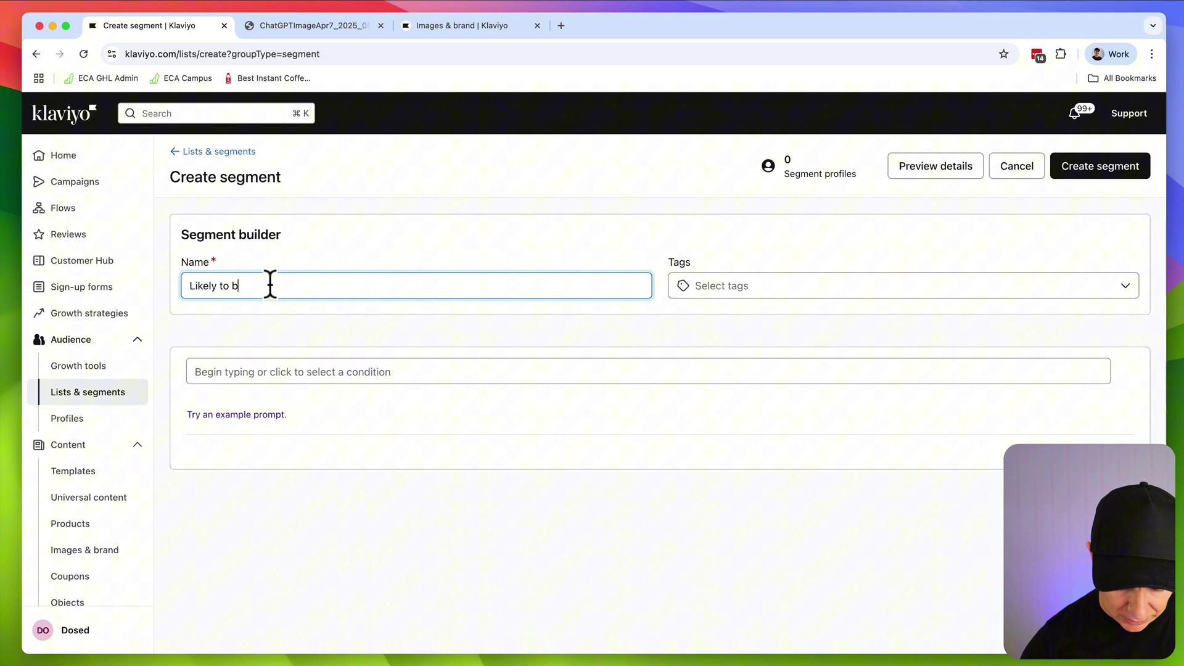
type("uy")
left_click(281, 371)
type("cre")
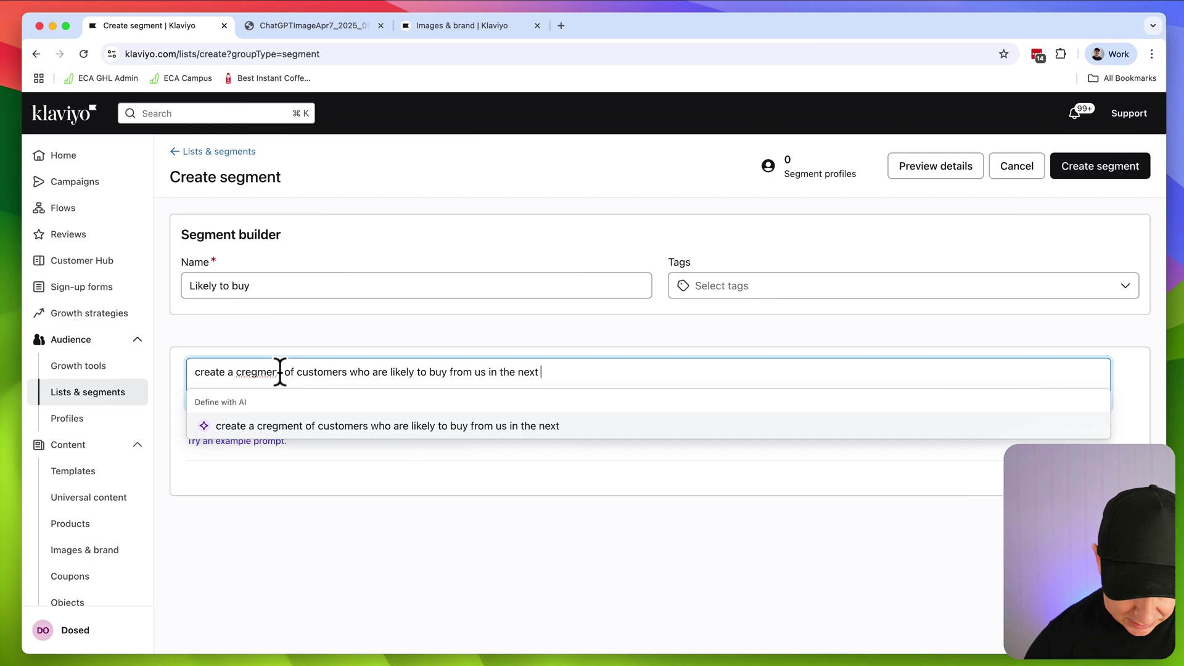
key("Return")
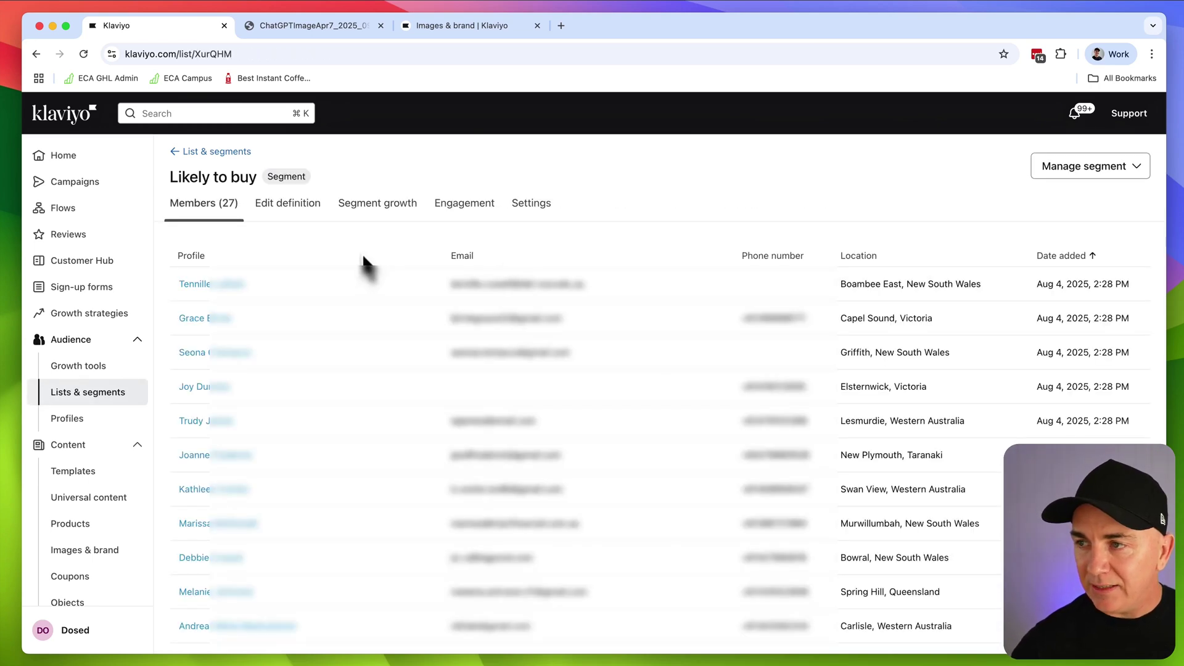
- Open a Likely to buy member's profile, showing email subscribed and an active 5OFF coupon
scroll(380, 337, "down", 5)
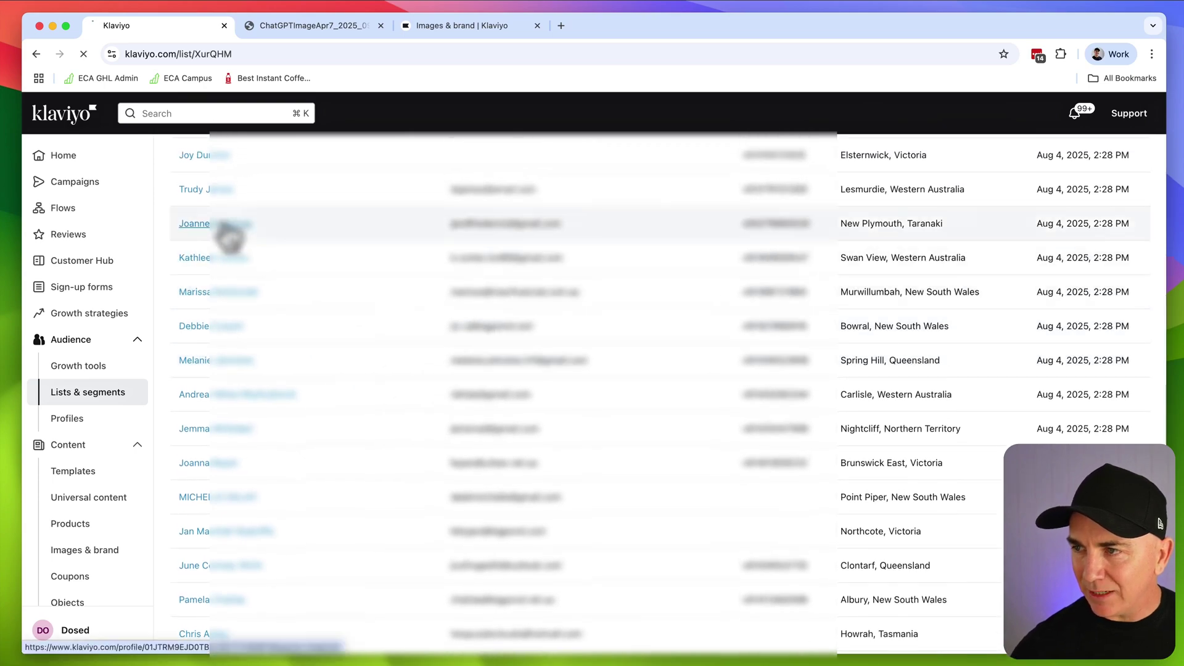
left_click(230, 227)
scroll(455, 363, "down", 10)
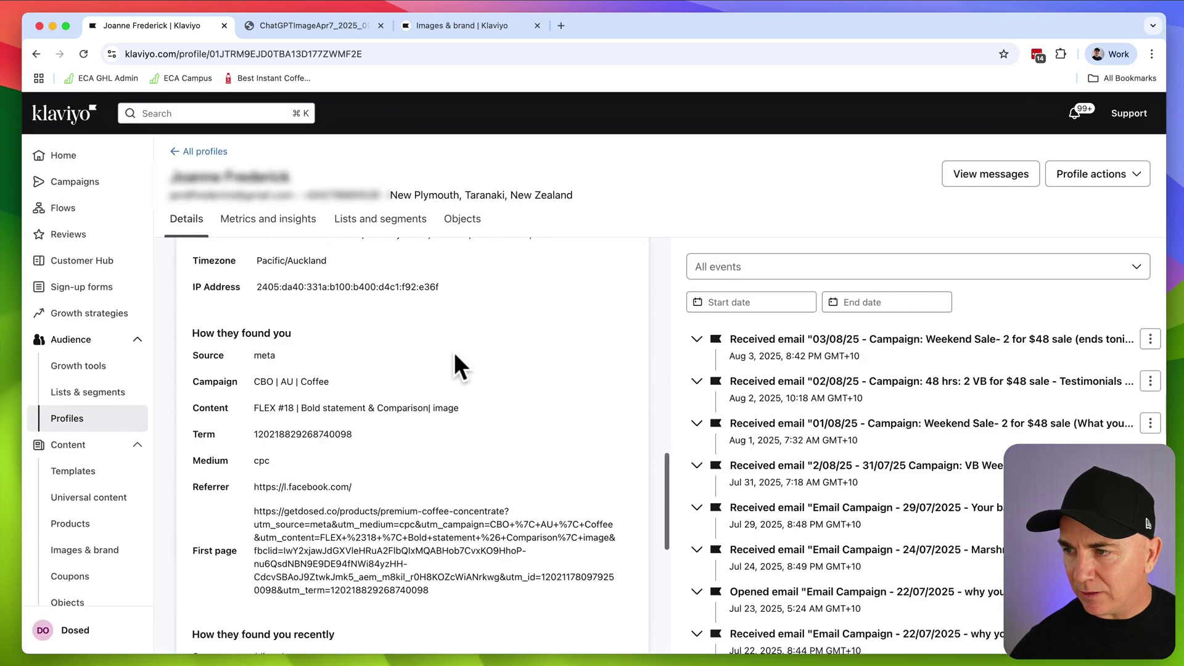
scroll(457, 358, "up", 10)
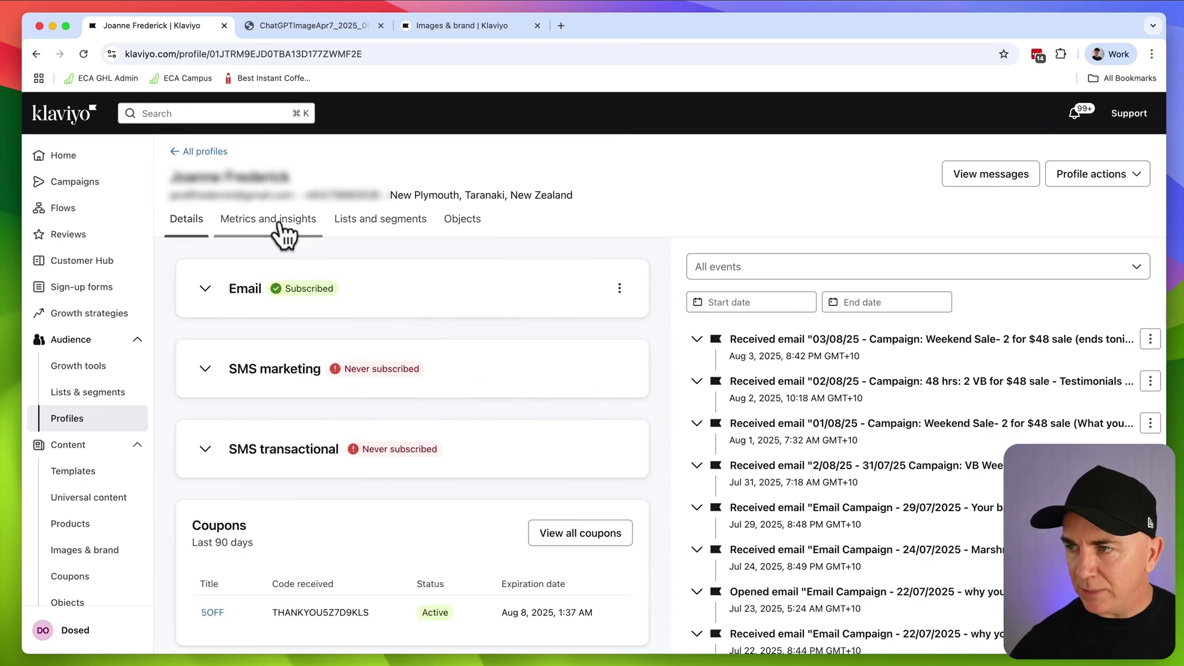
- Show the member's predictive analytics: A$482.71 CLV, 89.00% churn risk, next order Jul 13, 2025
left_click(278, 227)
scroll(468, 350, "down", 6)
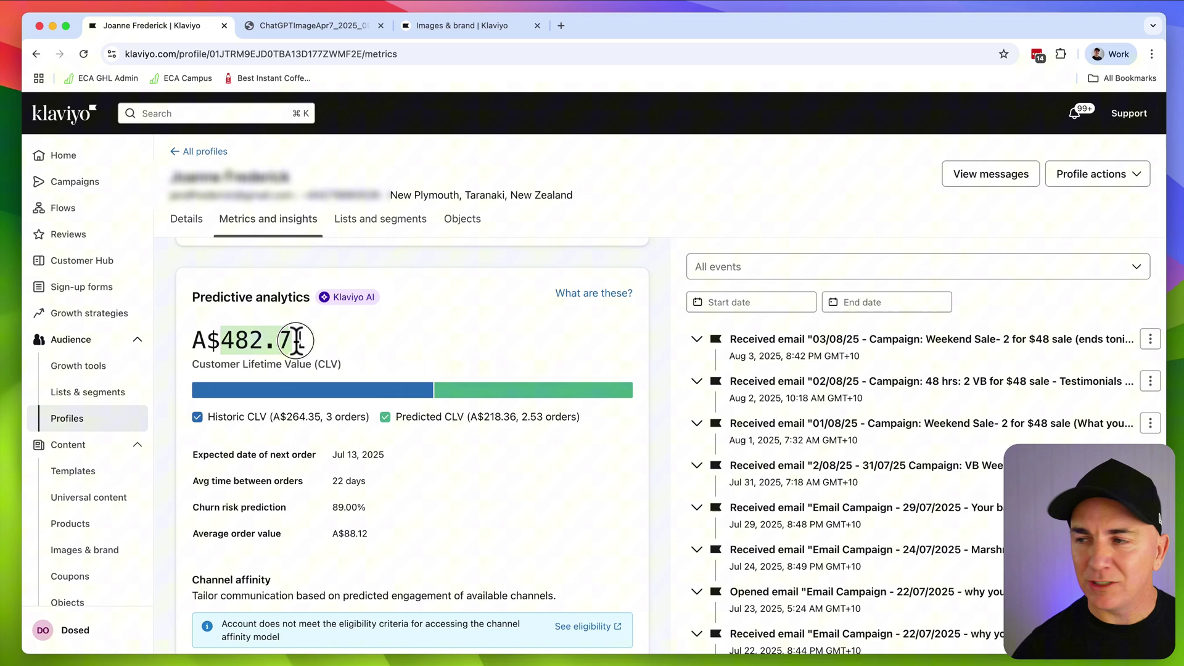
left_click(312, 347)
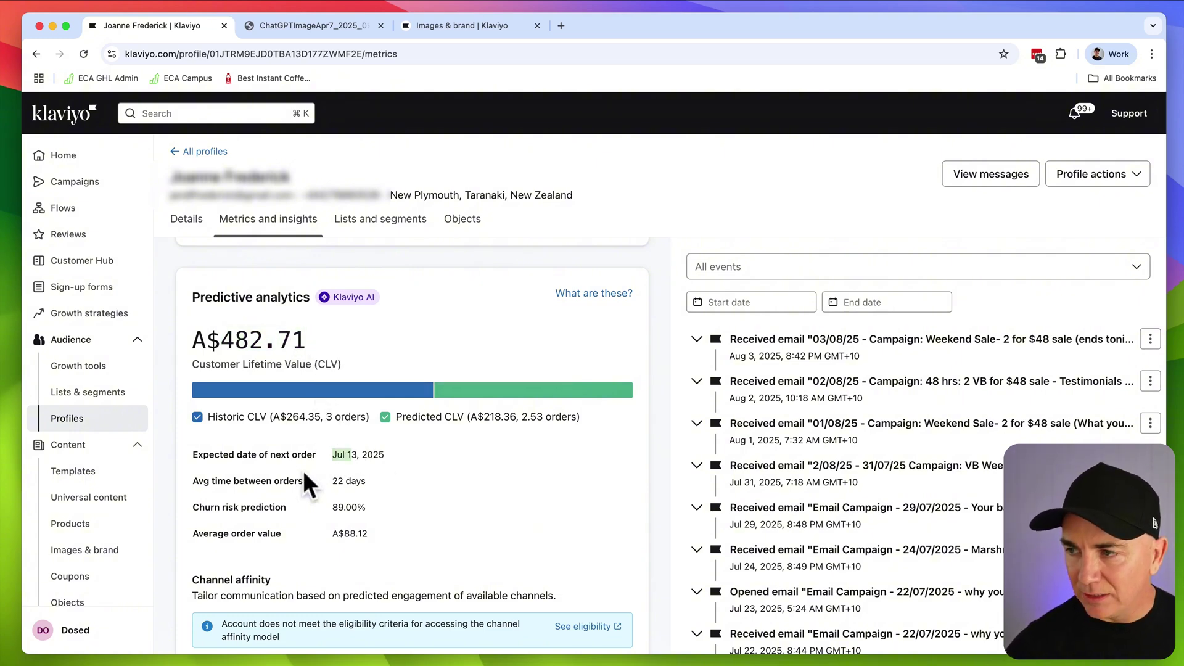
scroll(301, 458, "down", 1)
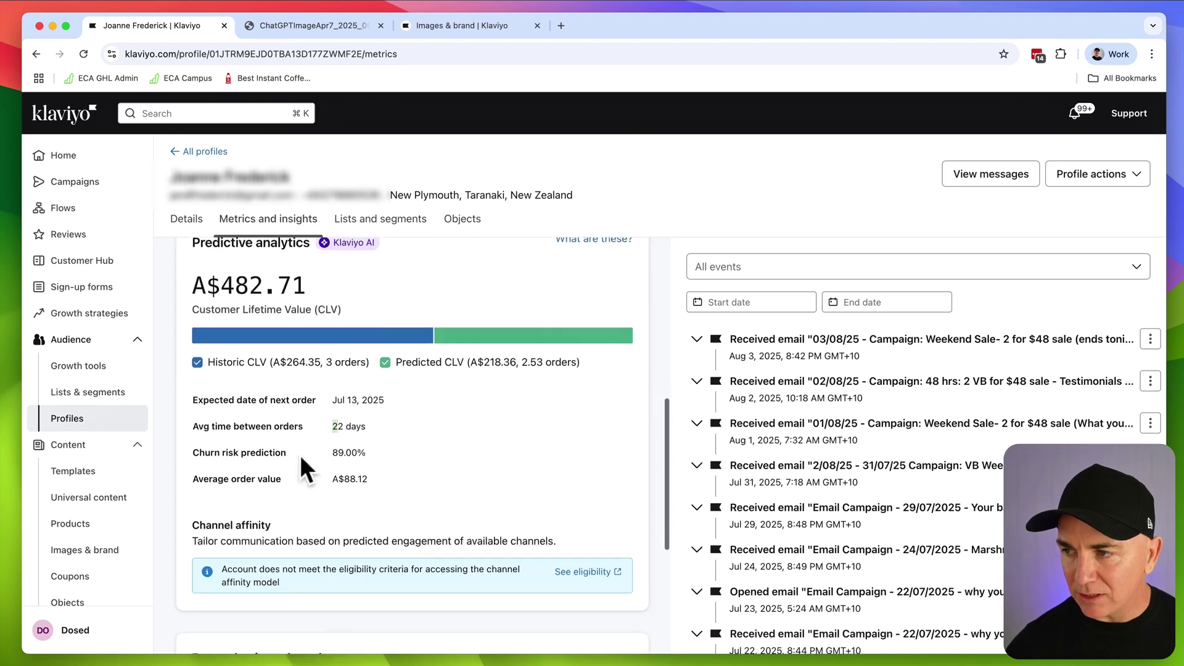
scroll(318, 488, "up", 1)
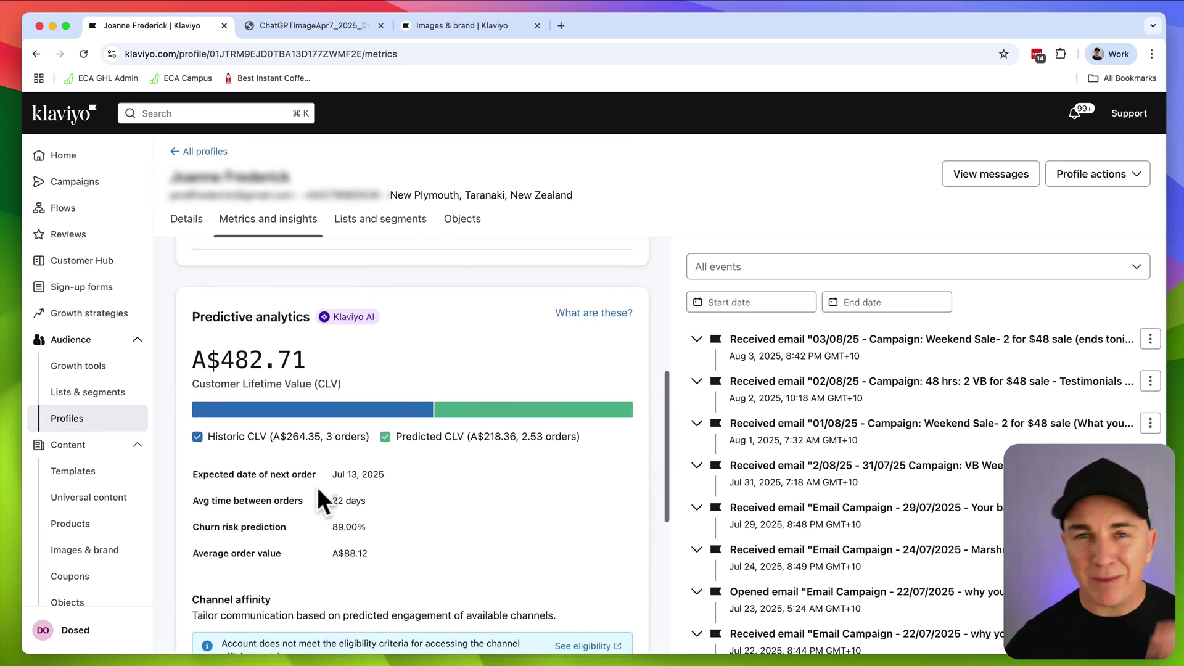